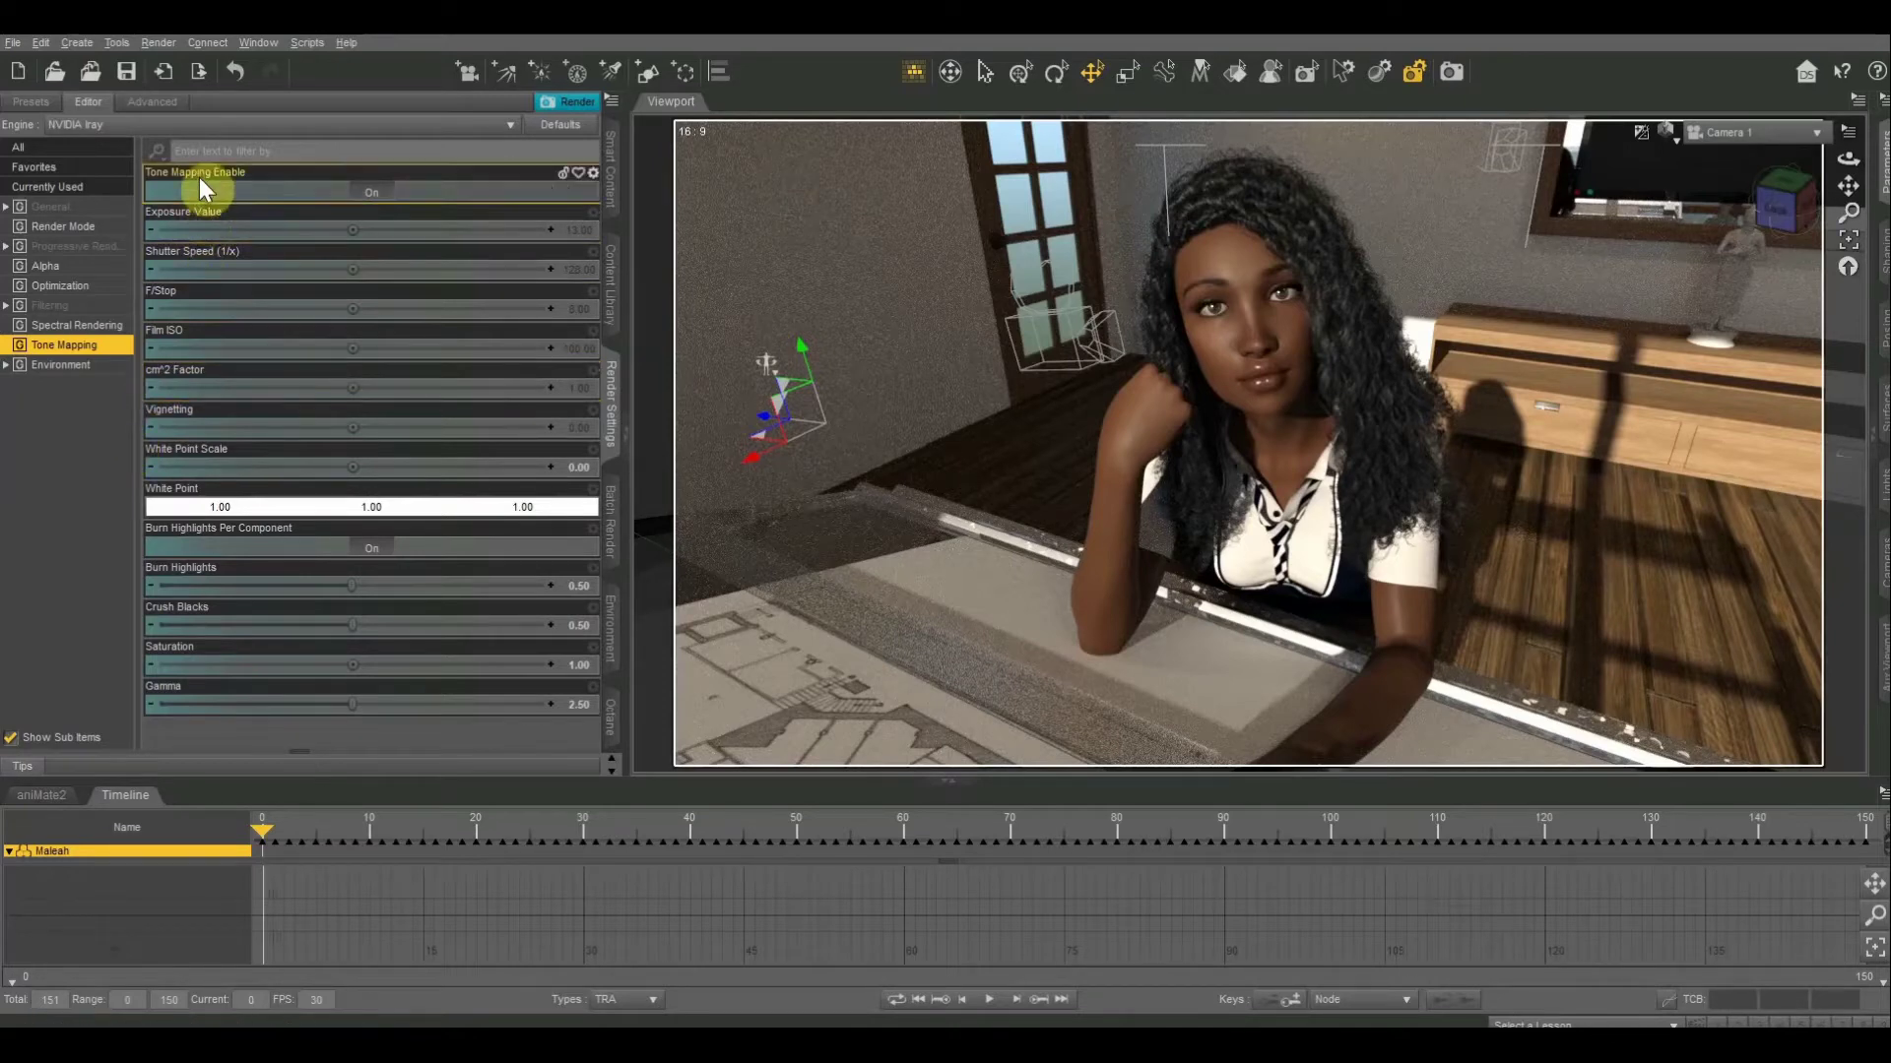
Toggle tone mapping off and back on, then vary the shutter speed between about 63 and 96
{"action": "left_click", "coordinate": [359, 194]}
{"action": "left_click", "coordinate": [308, 195]}
{"action": "left_click_drag", "start_coordinate": [382, 286], "coordinate": [399, 284]}
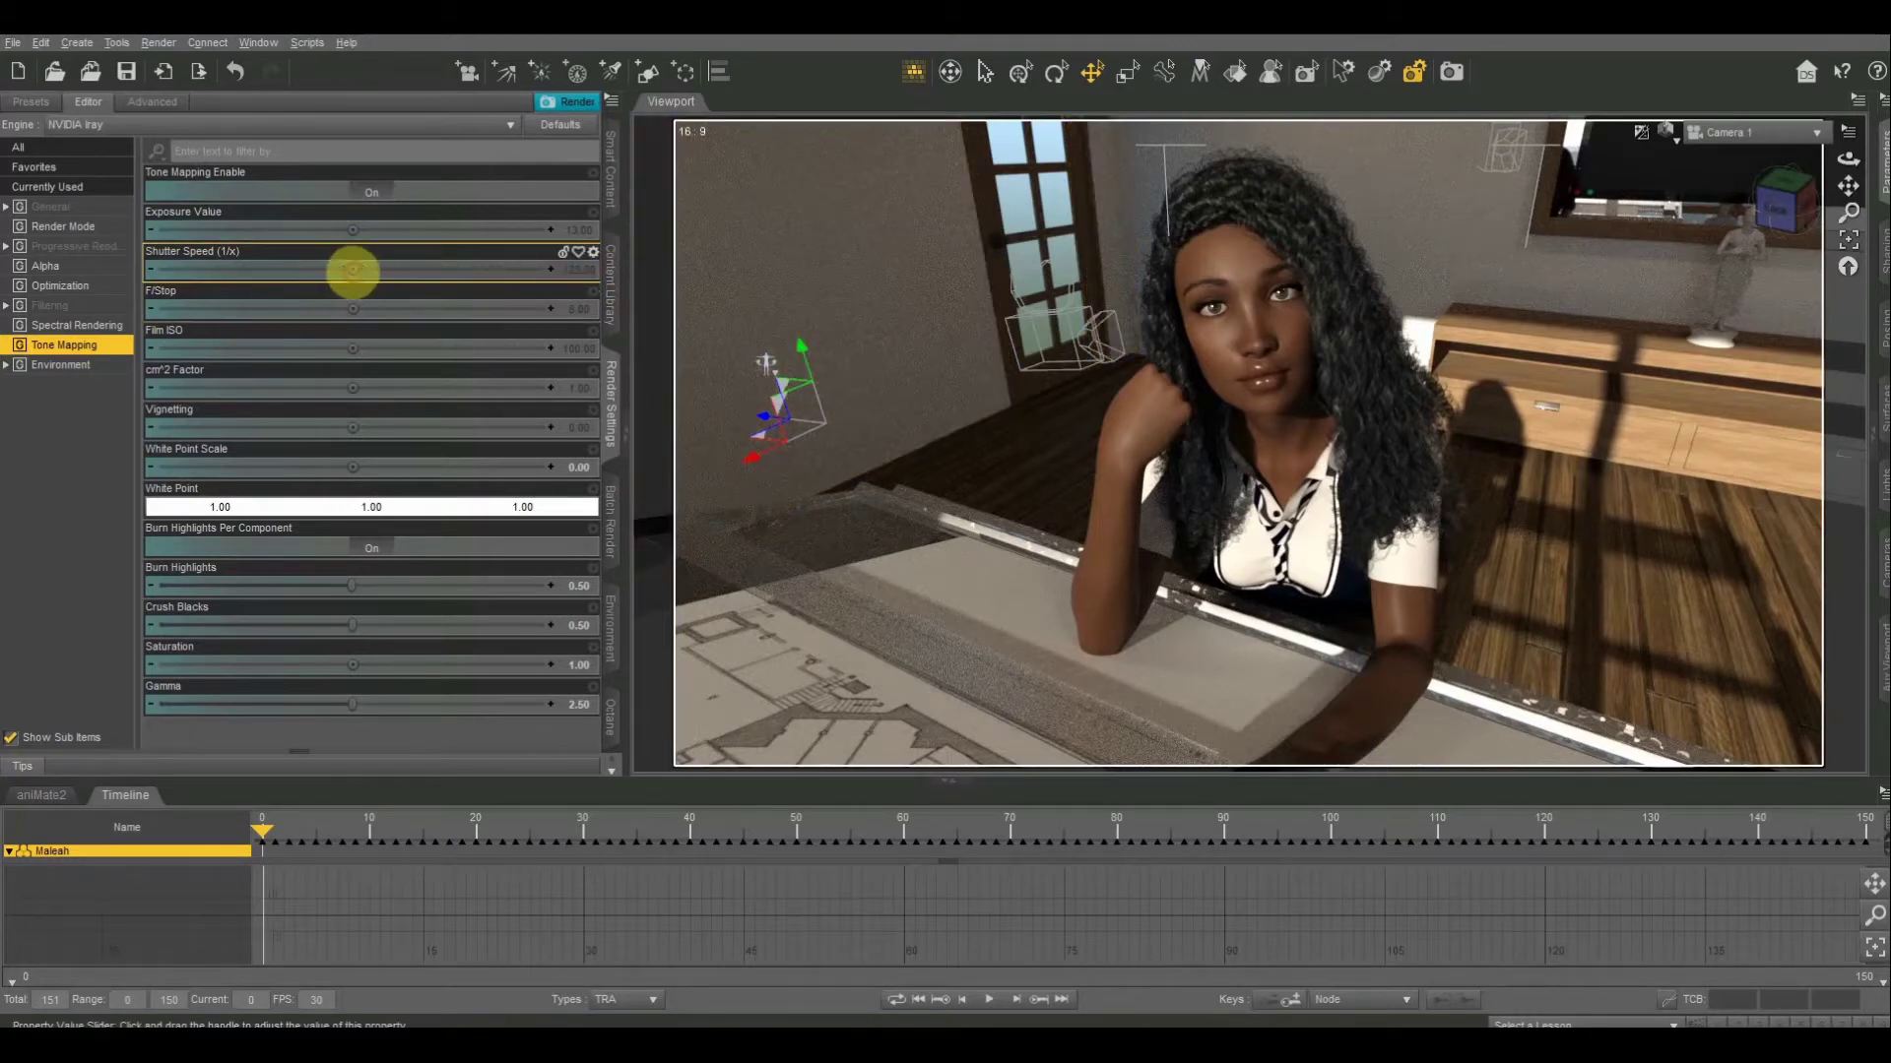
{"action": "left_click_drag", "start_coordinate": [353, 270], "coordinate": [352, 273]}
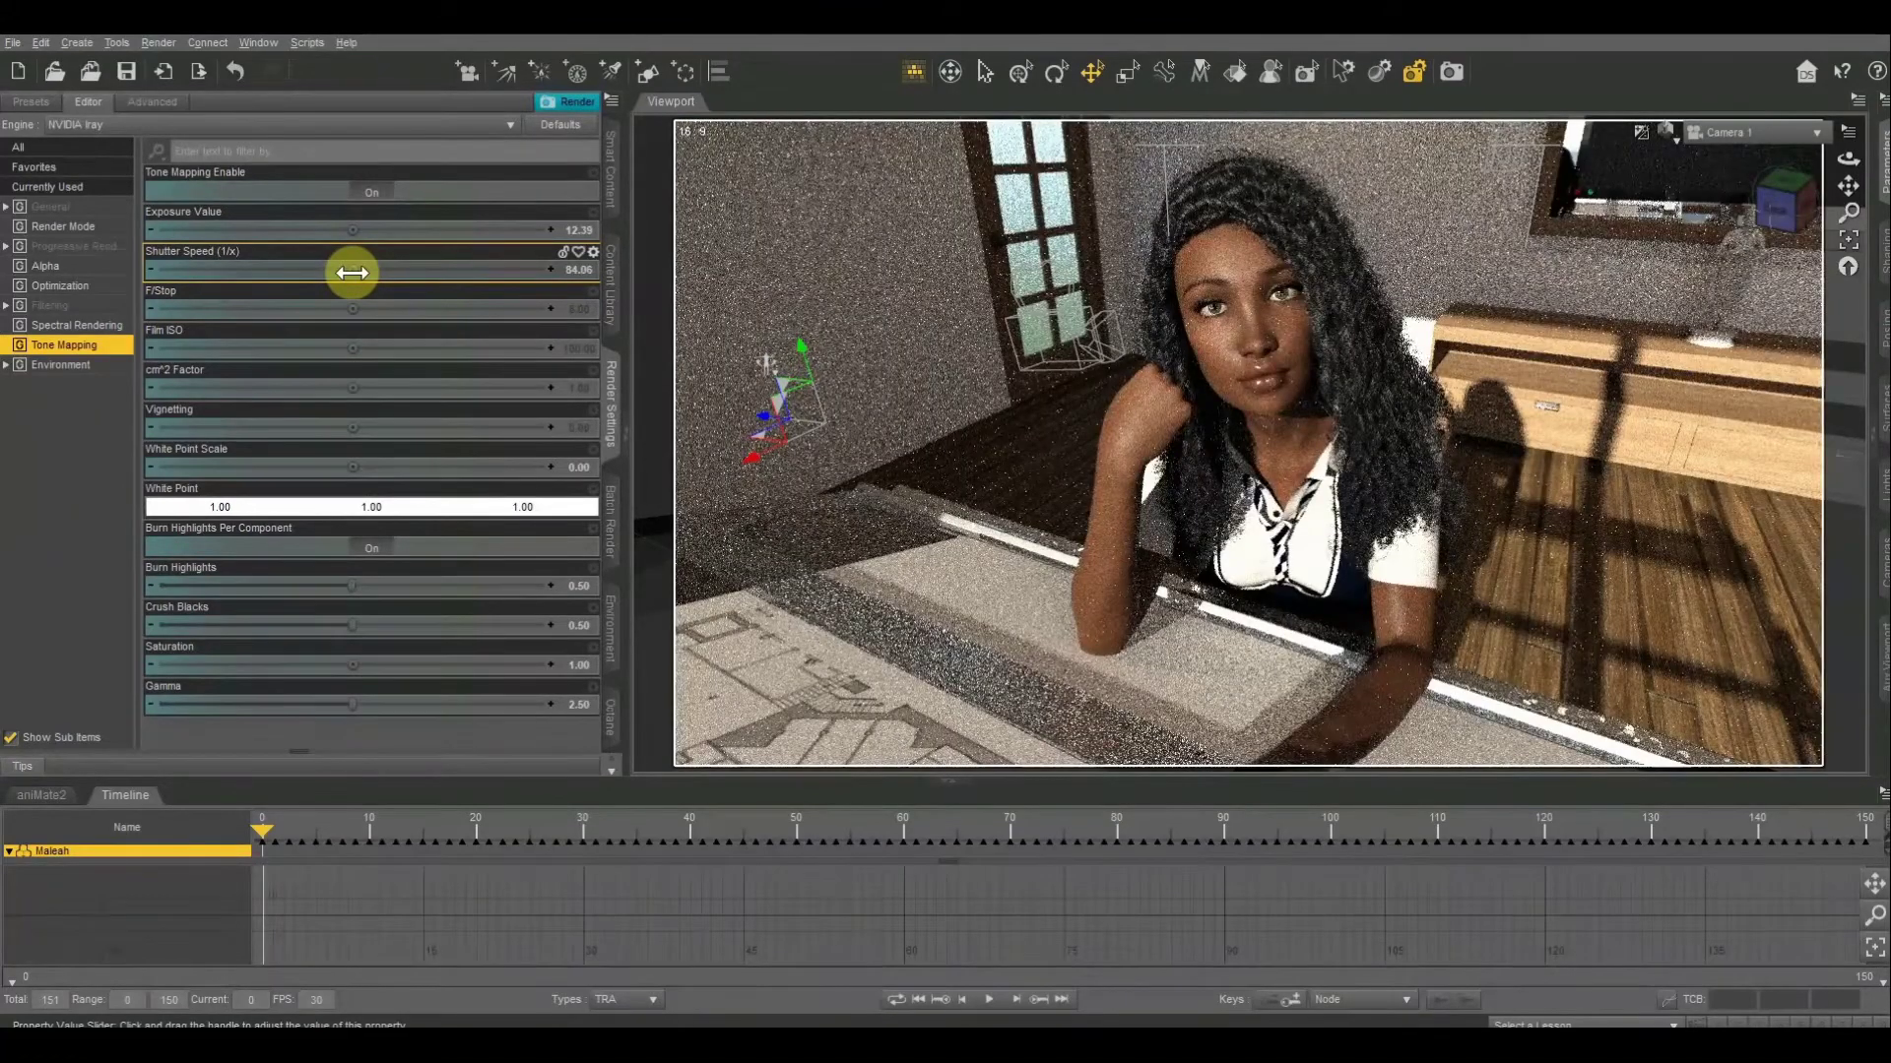
{"action": "left_click_drag", "start_coordinate": [352, 273], "coordinate": [350, 270]}
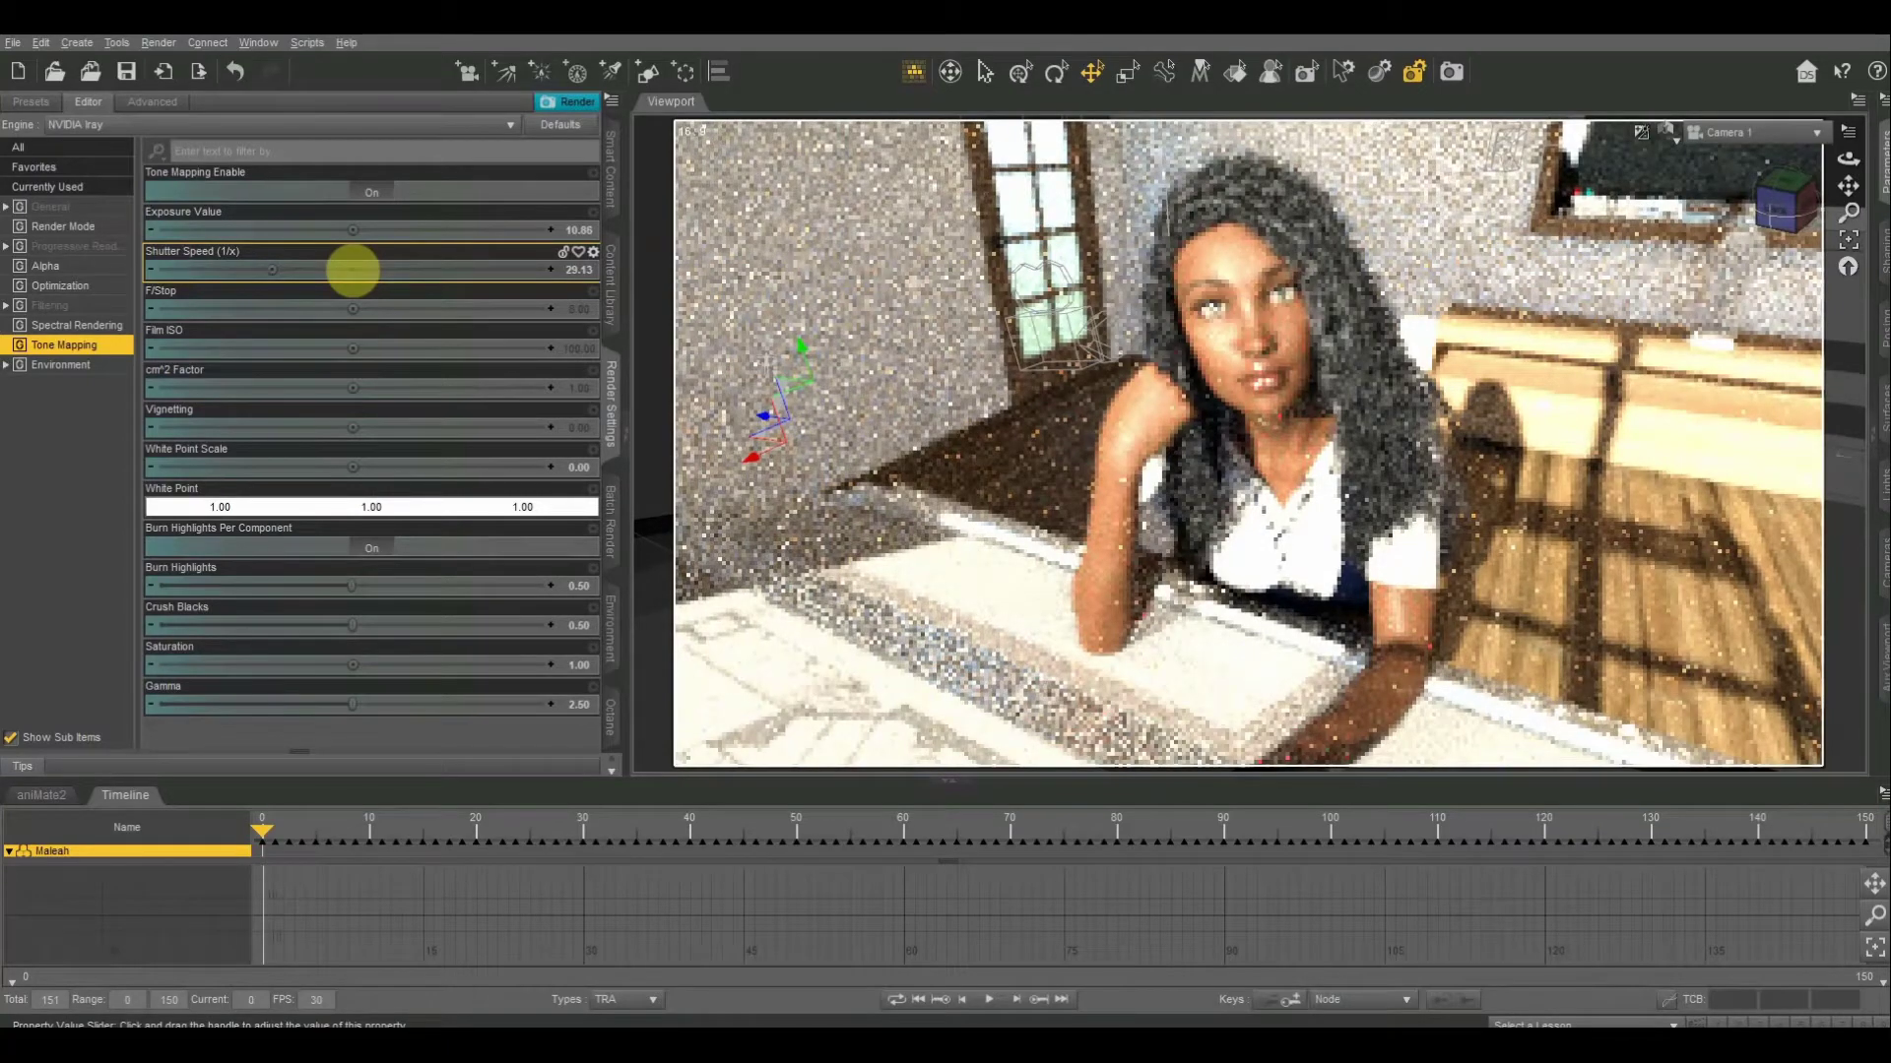
{"action": "left_click_drag", "start_coordinate": [352, 268], "coordinate": [352, 269]}
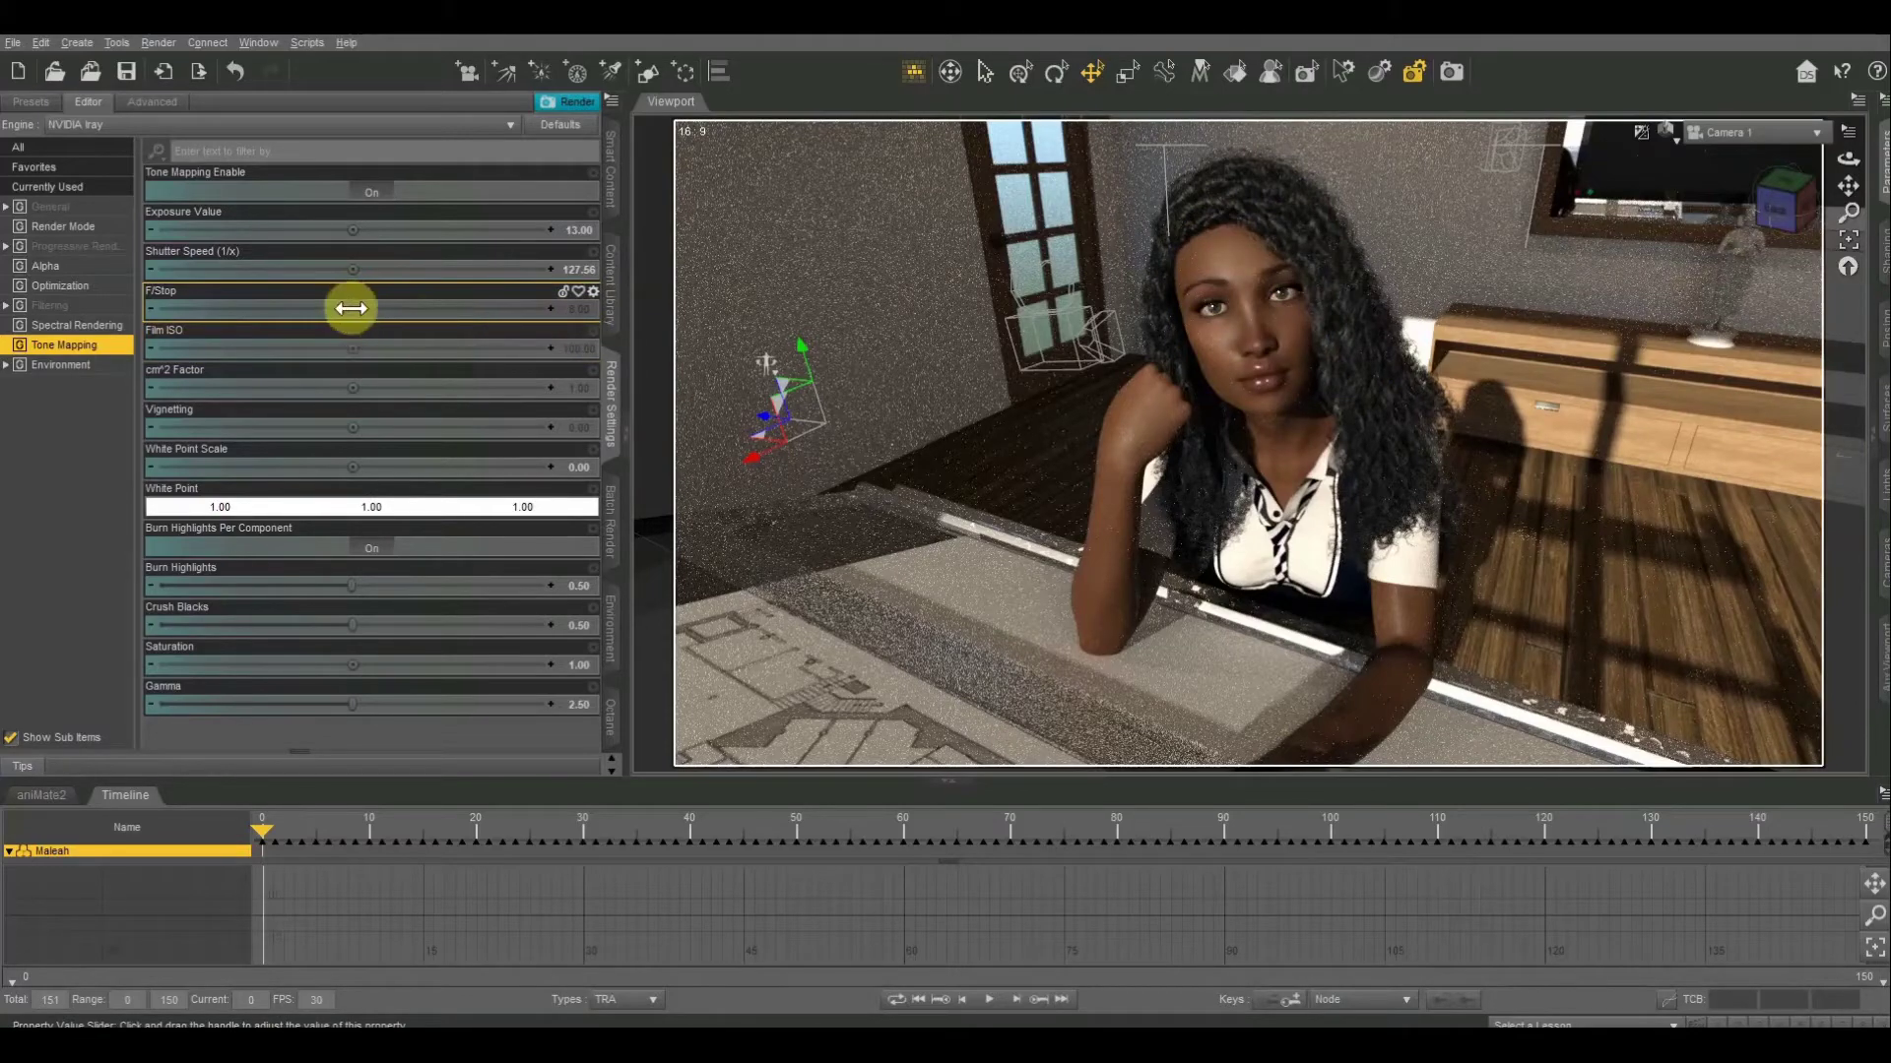
Open the F/Stop to 5.56 for a brighter render, then enter 8 to restore exposure 13.00
{"action": "left_click_drag", "start_coordinate": [352, 308], "coordinate": [355, 313]}
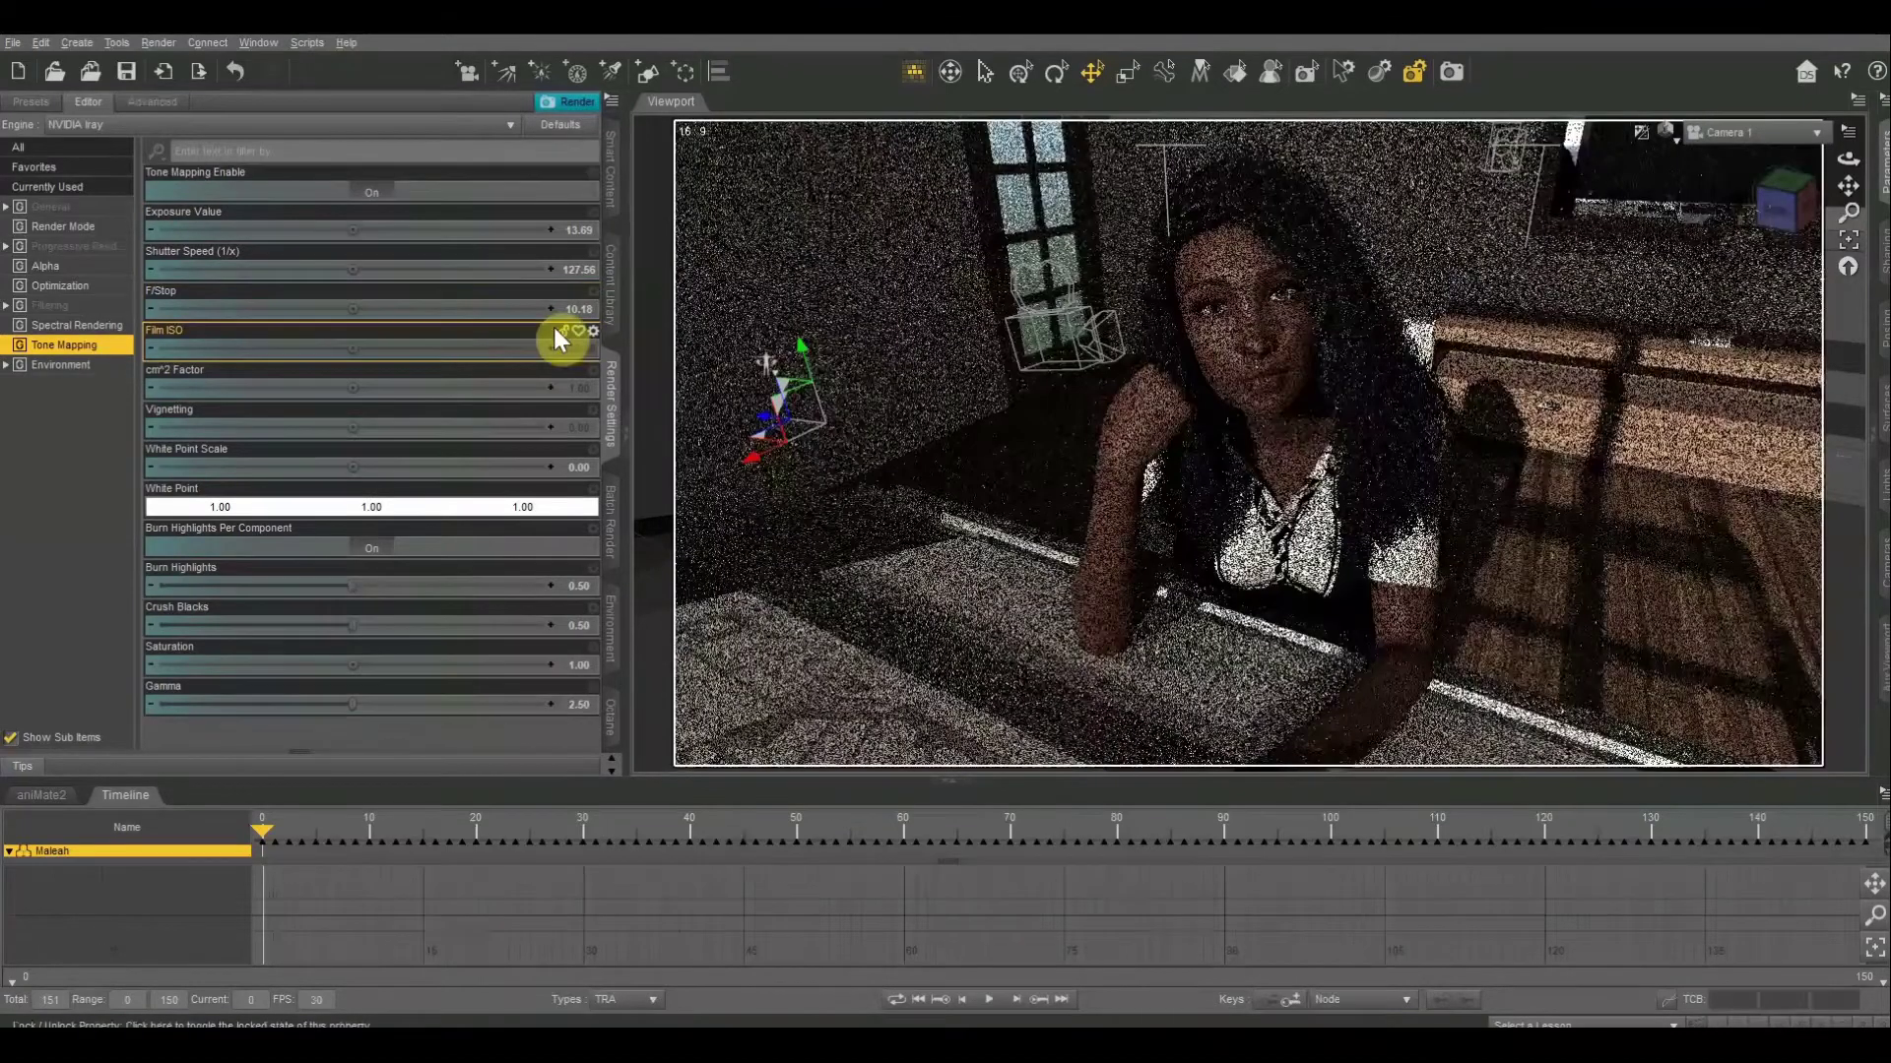
{"action": "left_click", "coordinate": [573, 309]}
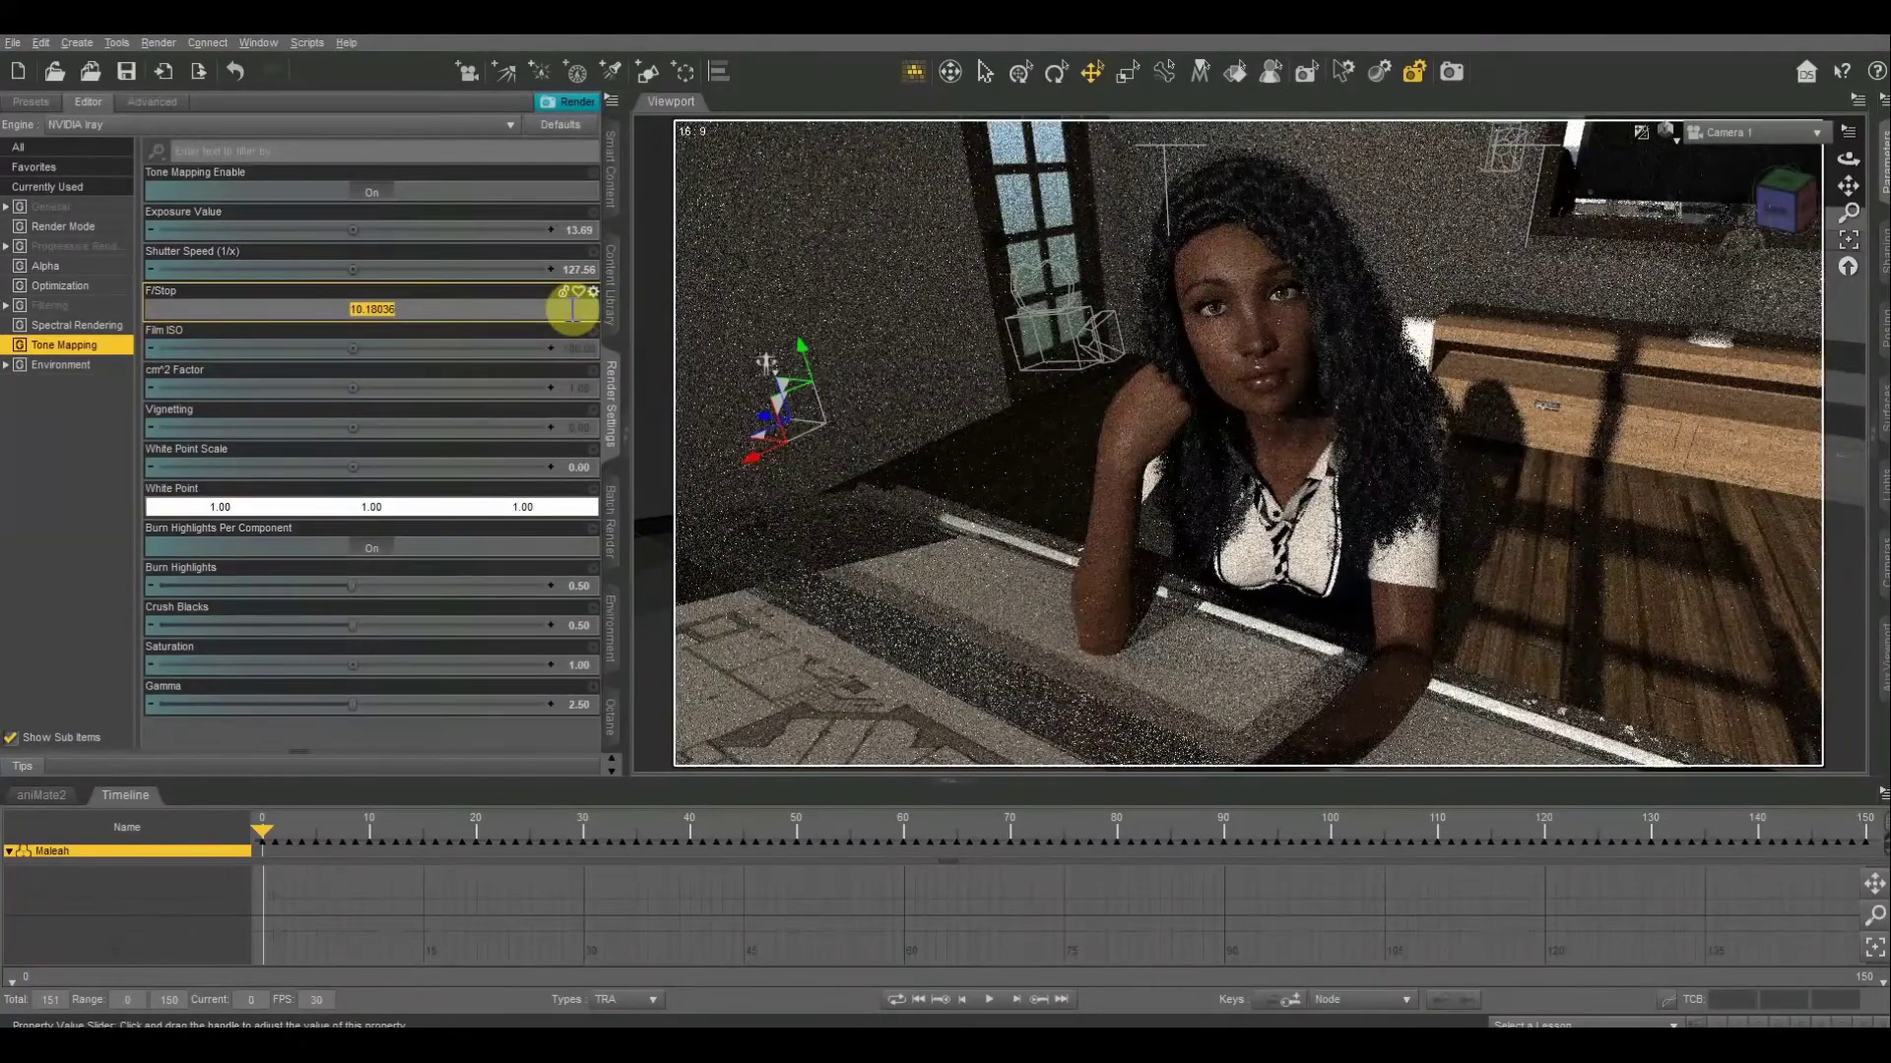
{"action": "type", "text": "8"}
{"action": "key", "text": "Return"}
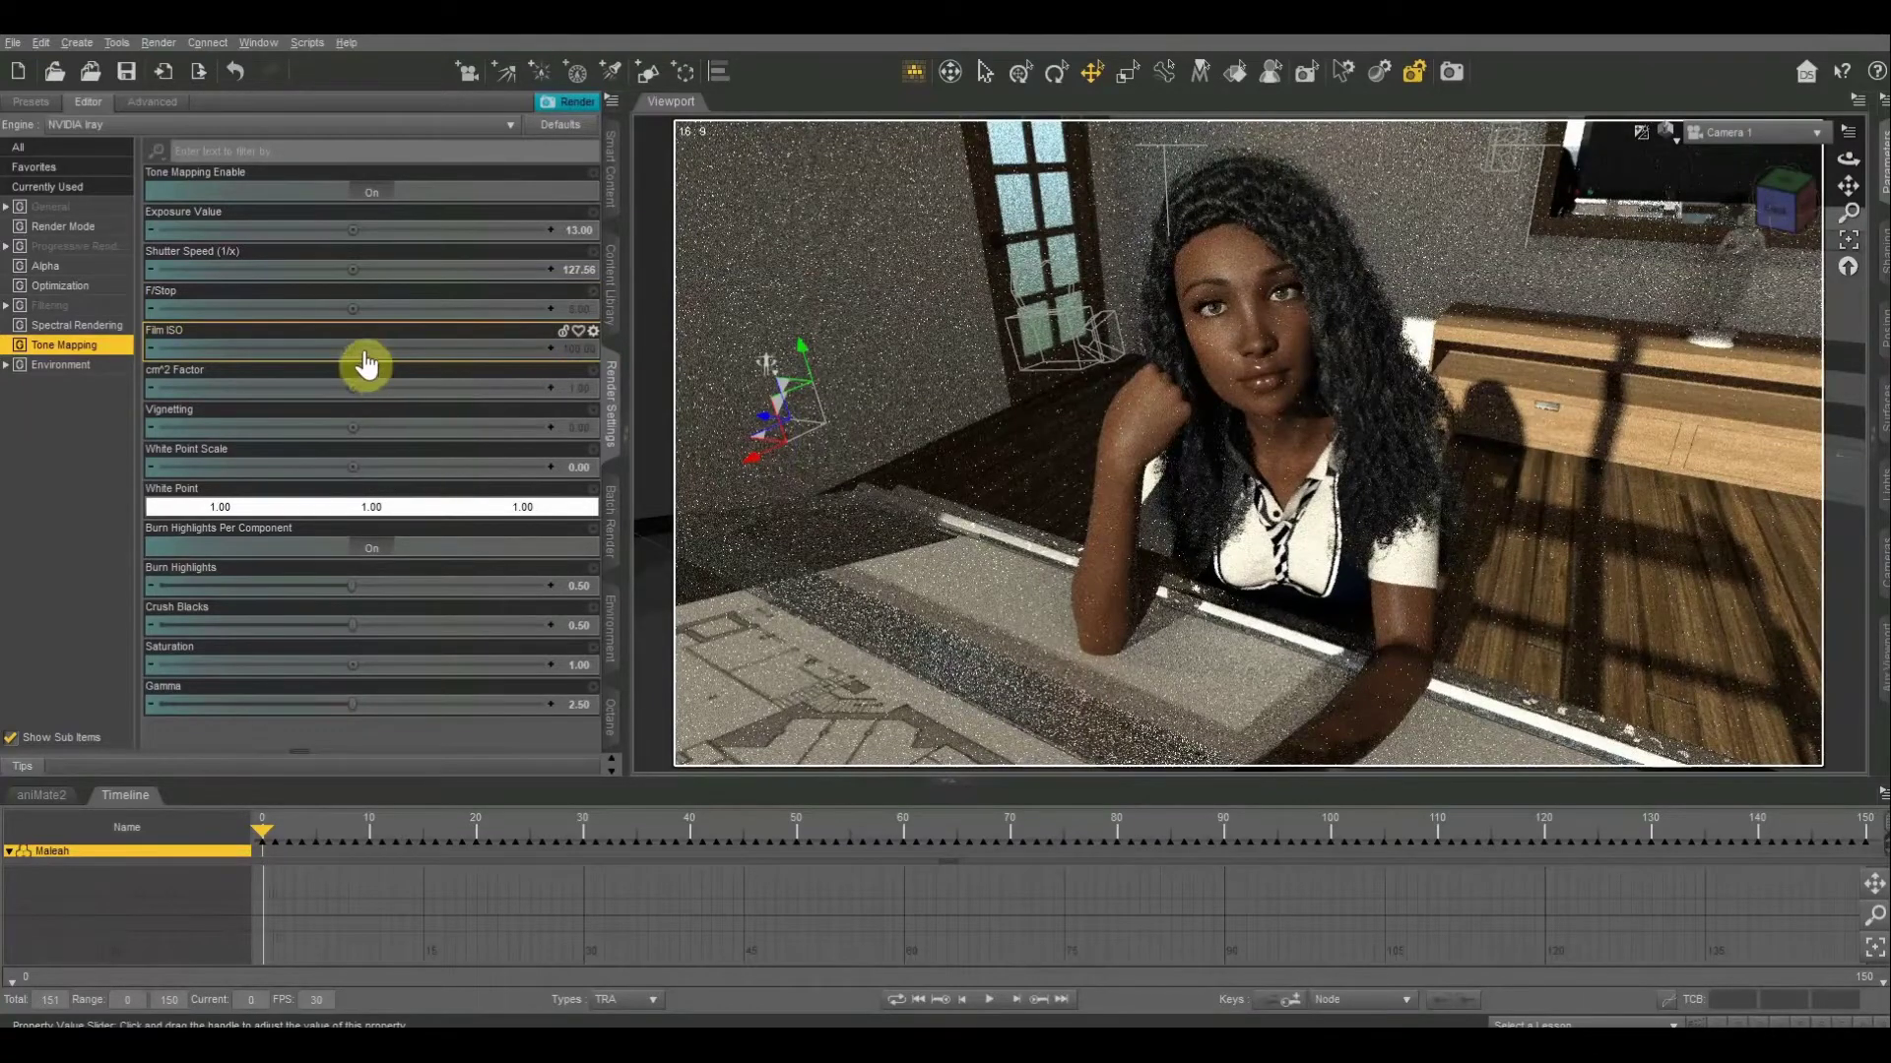
Drag Film ISO down to -52.82524, making exposure nan and blowing the render out white
{"action": "mouse_move", "coordinate": [352, 346]}
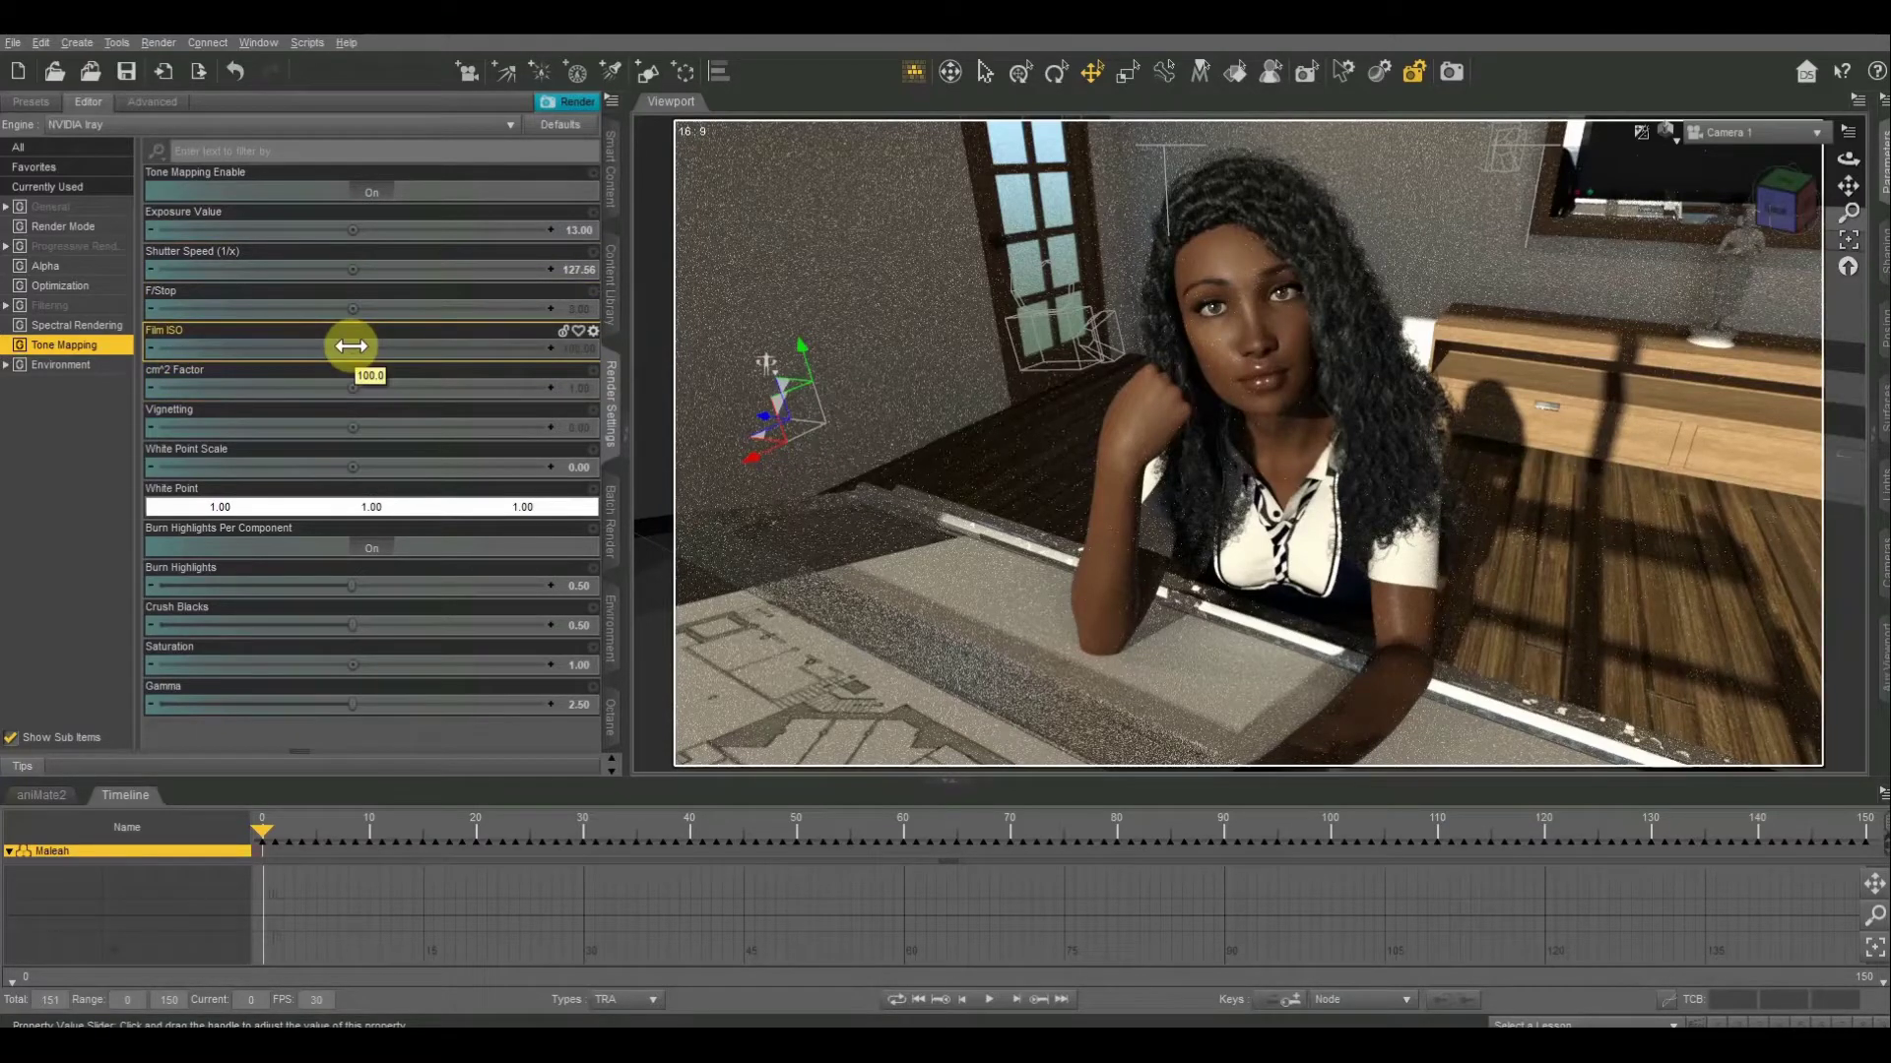
{"action": "mouse_move", "coordinate": [350, 352]}
{"action": "left_mouse_down"}
{"action": "mouse_move", "coordinate": [498, 363]}
{"action": "mouse_move", "coordinate": [579, 75]}
{"action": "mouse_move", "coordinate": [538, 345]}
{"action": "mouse_move", "coordinate": [742, 458]}
{"action": "left_mouse_up"}
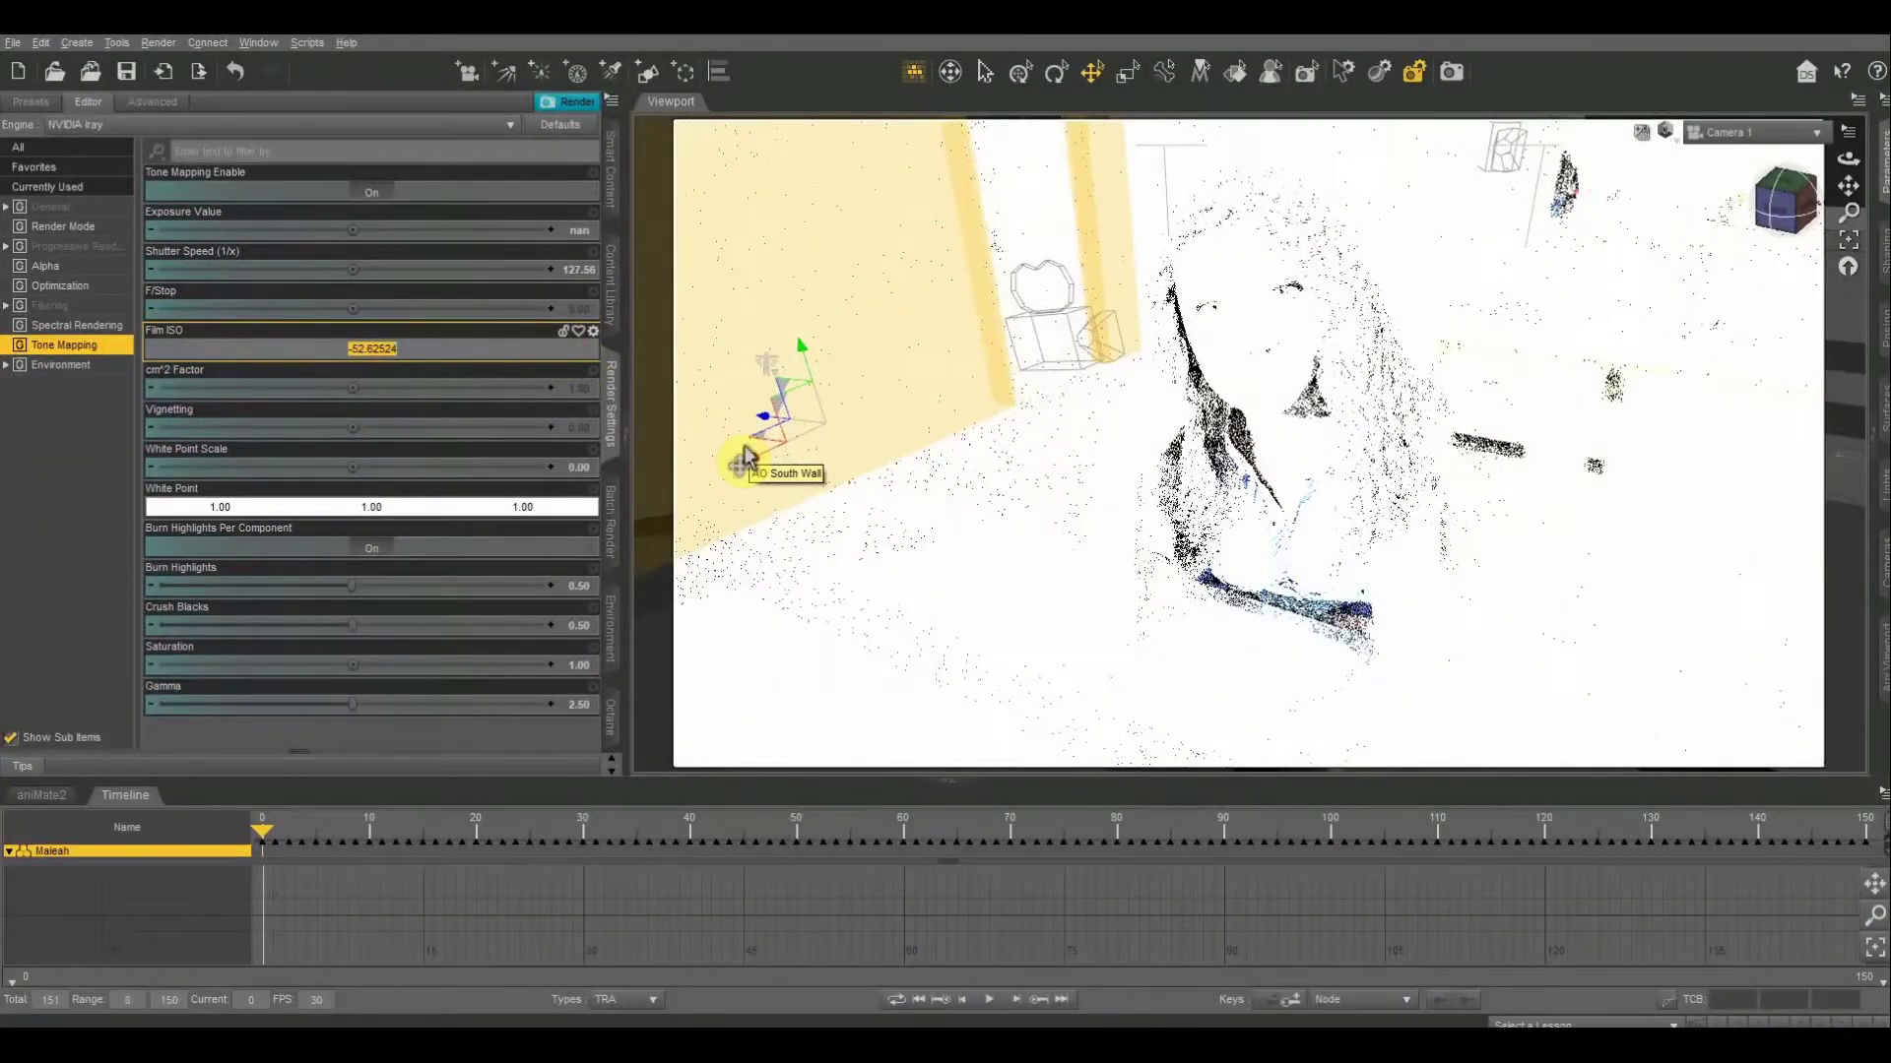
Enter a Film ISO of 100 to bring the exposure value back to 13.00
{"action": "type", "text": "100"}
{"action": "key", "text": "Return"}
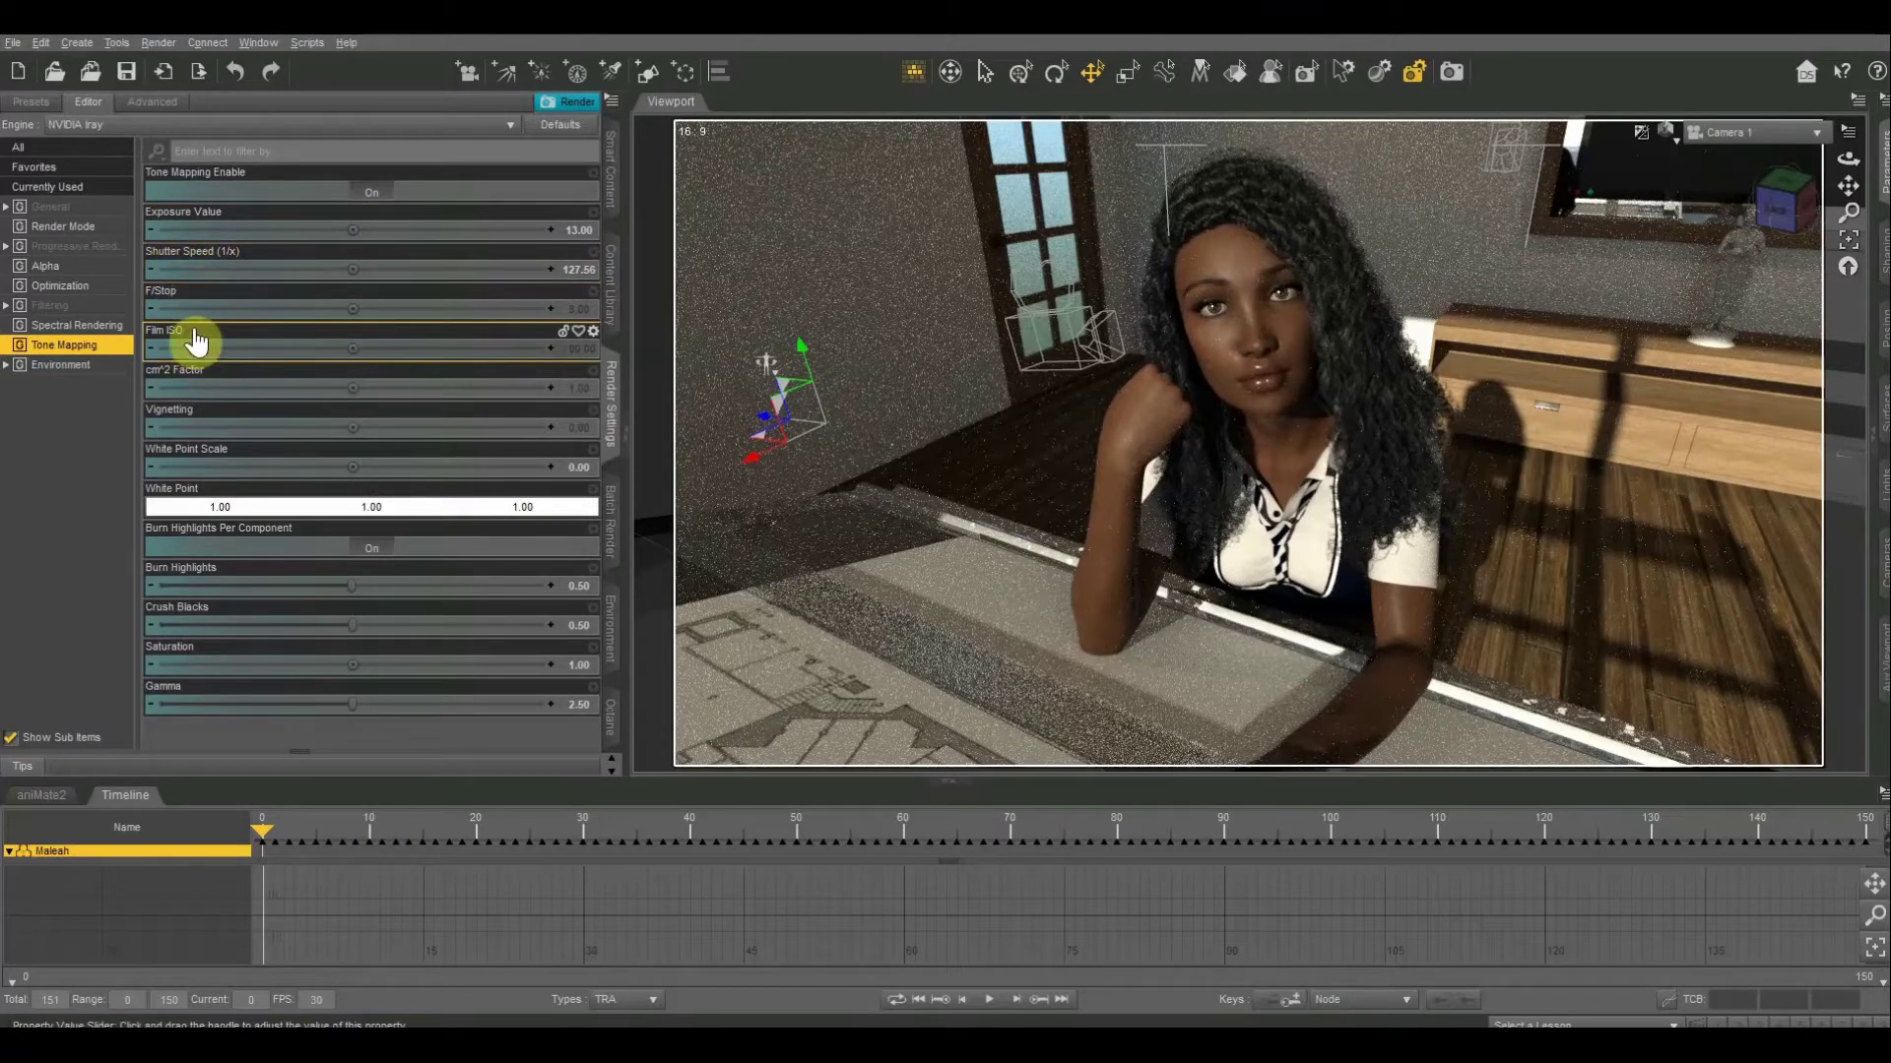
{"action": "left_click", "coordinate": [151, 232]}
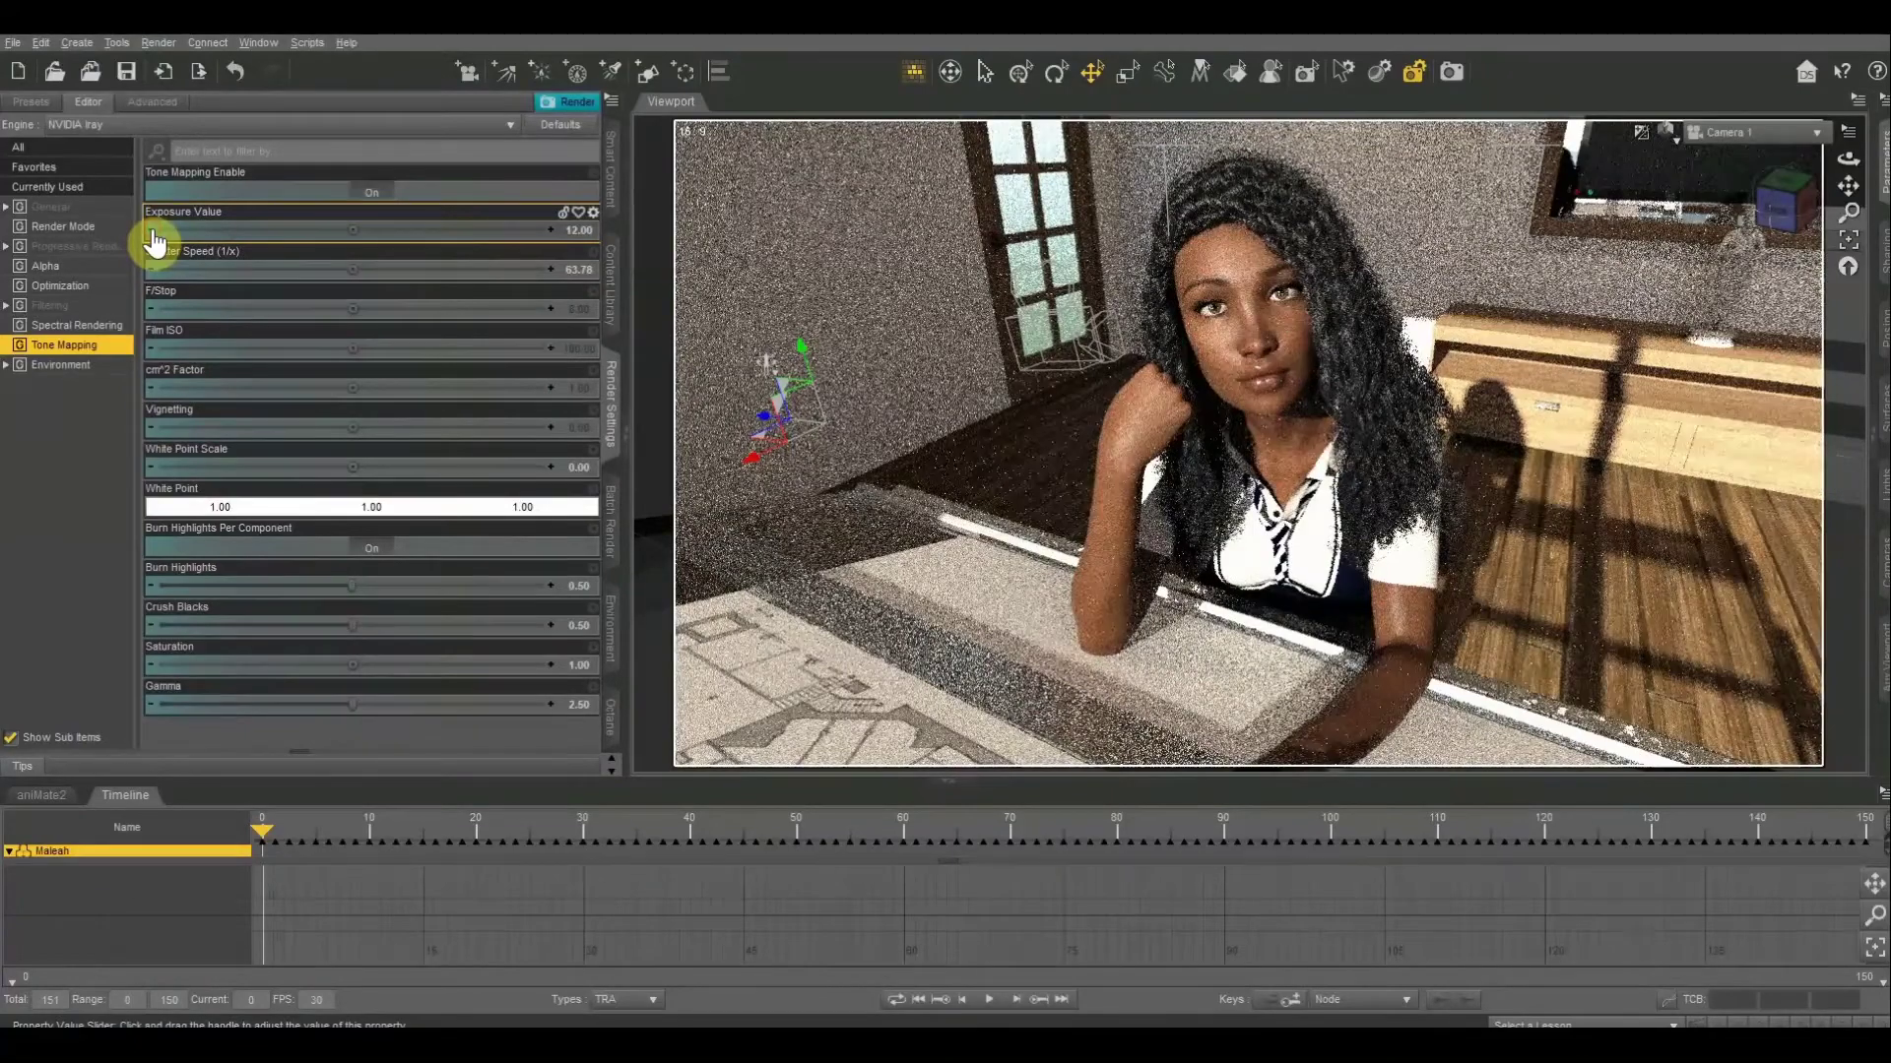
{"action": "left_click", "coordinate": [152, 231]}
{"action": "left_click", "coordinate": [154, 234]}
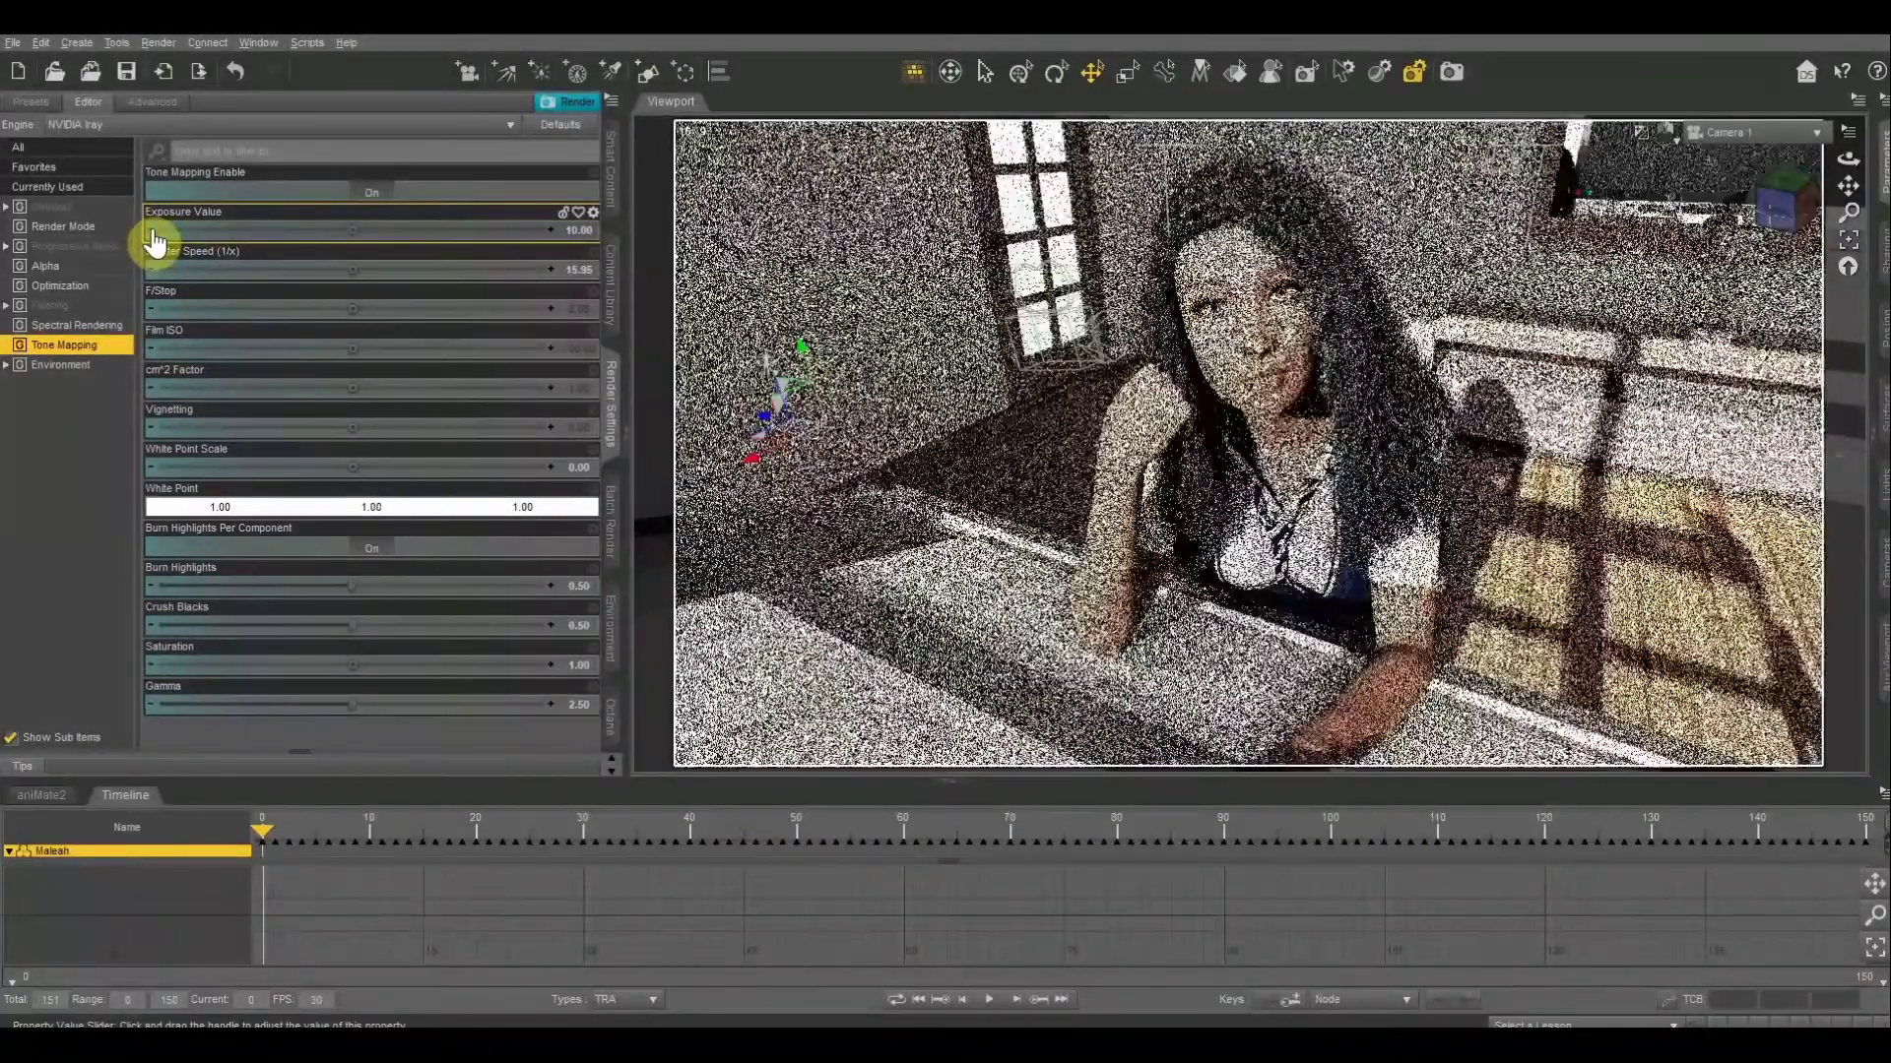
{"action": "left_click", "coordinate": [551, 232]}
{"action": "left_click", "coordinate": [550, 232]}
{"action": "left_click", "coordinate": [551, 233]}
{"action": "left_click", "coordinate": [551, 232]}
{"action": "left_click", "coordinate": [550, 232]}
{"action": "left_click", "coordinate": [550, 233]}
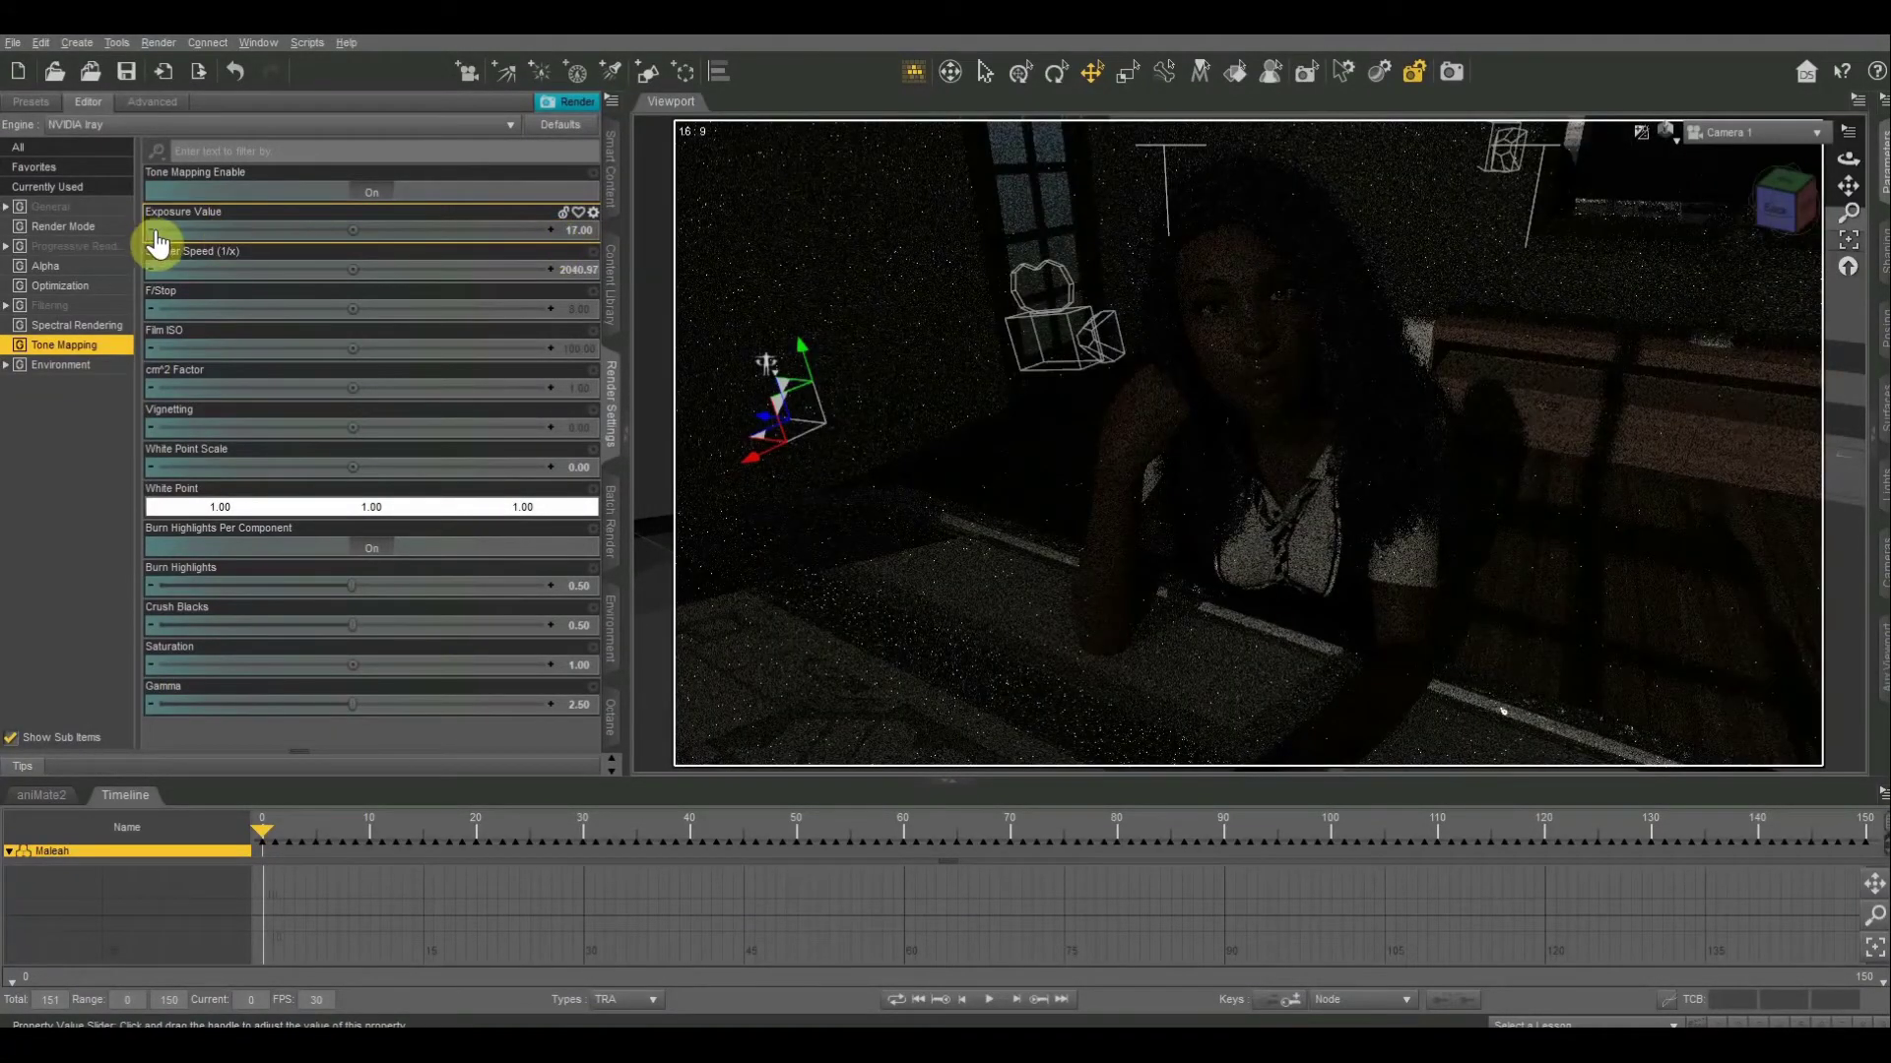
{"action": "left_click", "coordinate": [152, 233]}
{"action": "left_click", "coordinate": [152, 232]}
{"action": "left_click", "coordinate": [153, 232]}
{"action": "left_click", "coordinate": [153, 232]}
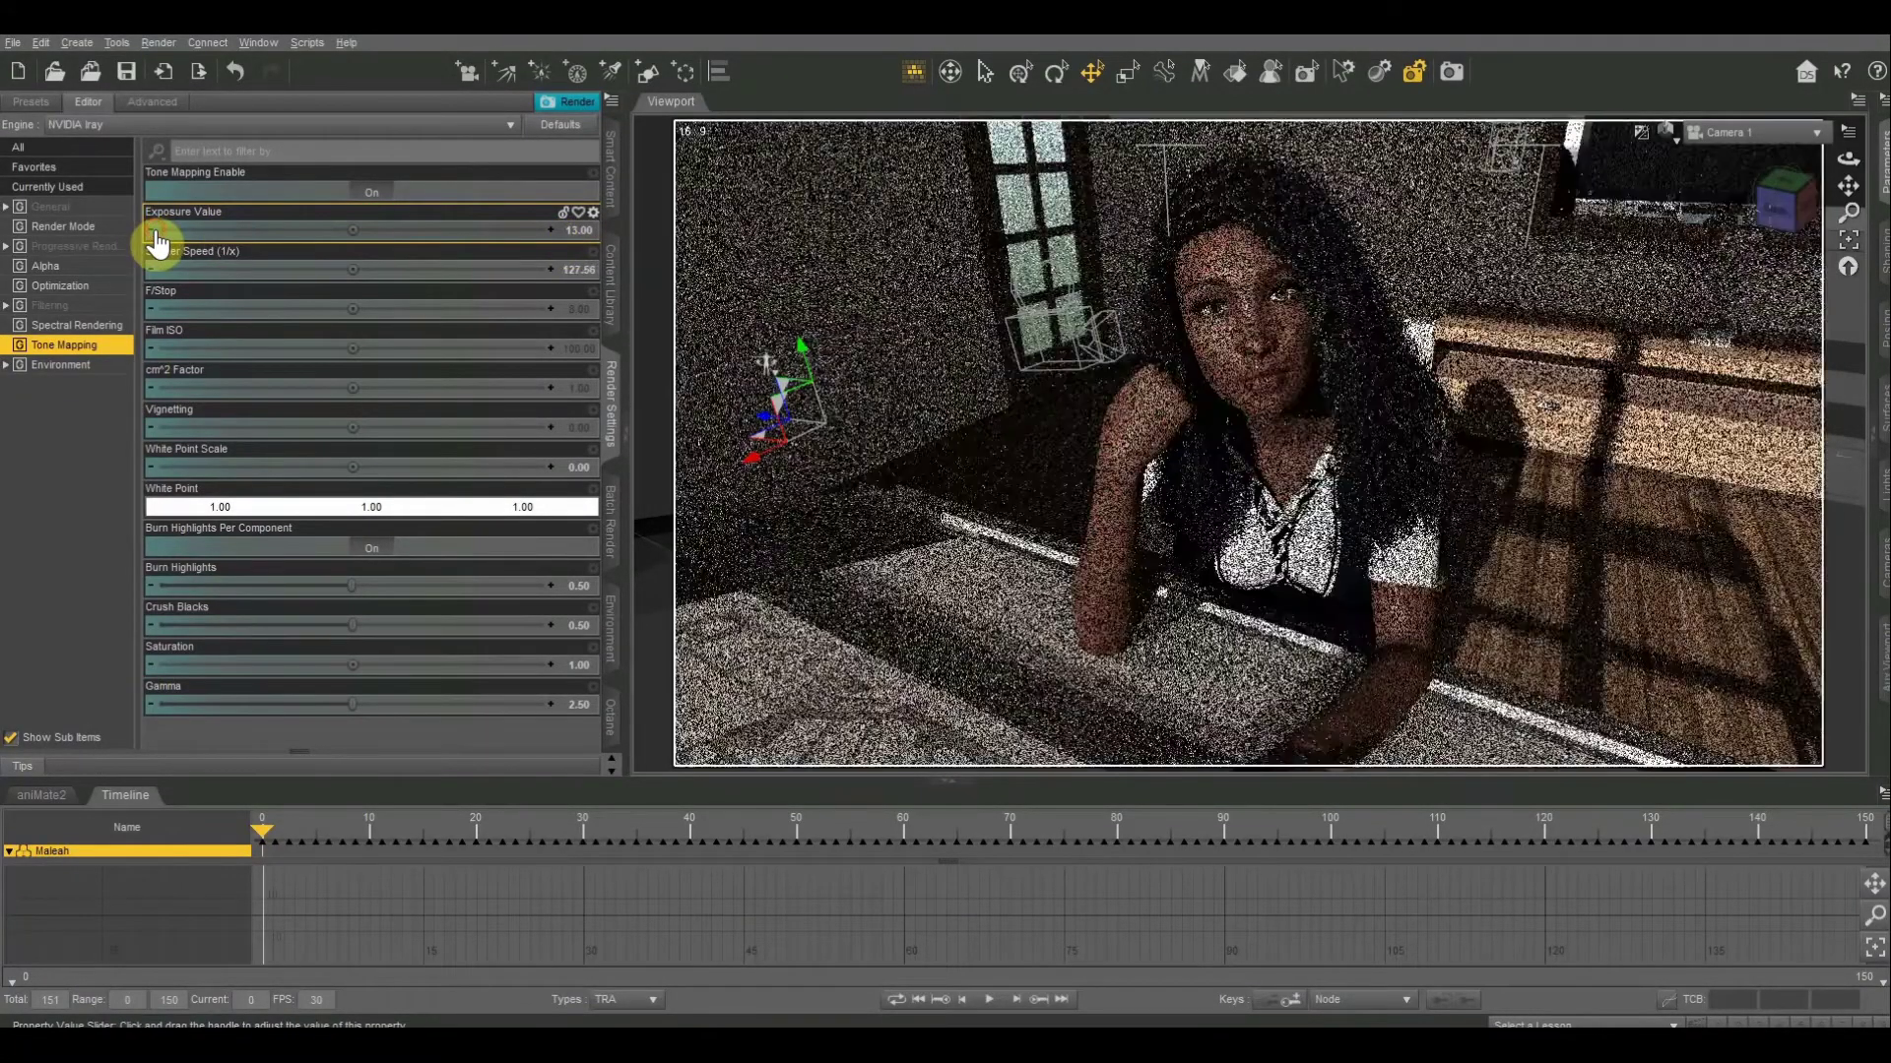
{"action": "left_click", "coordinate": [152, 233]}
{"action": "left_click", "coordinate": [550, 233]}
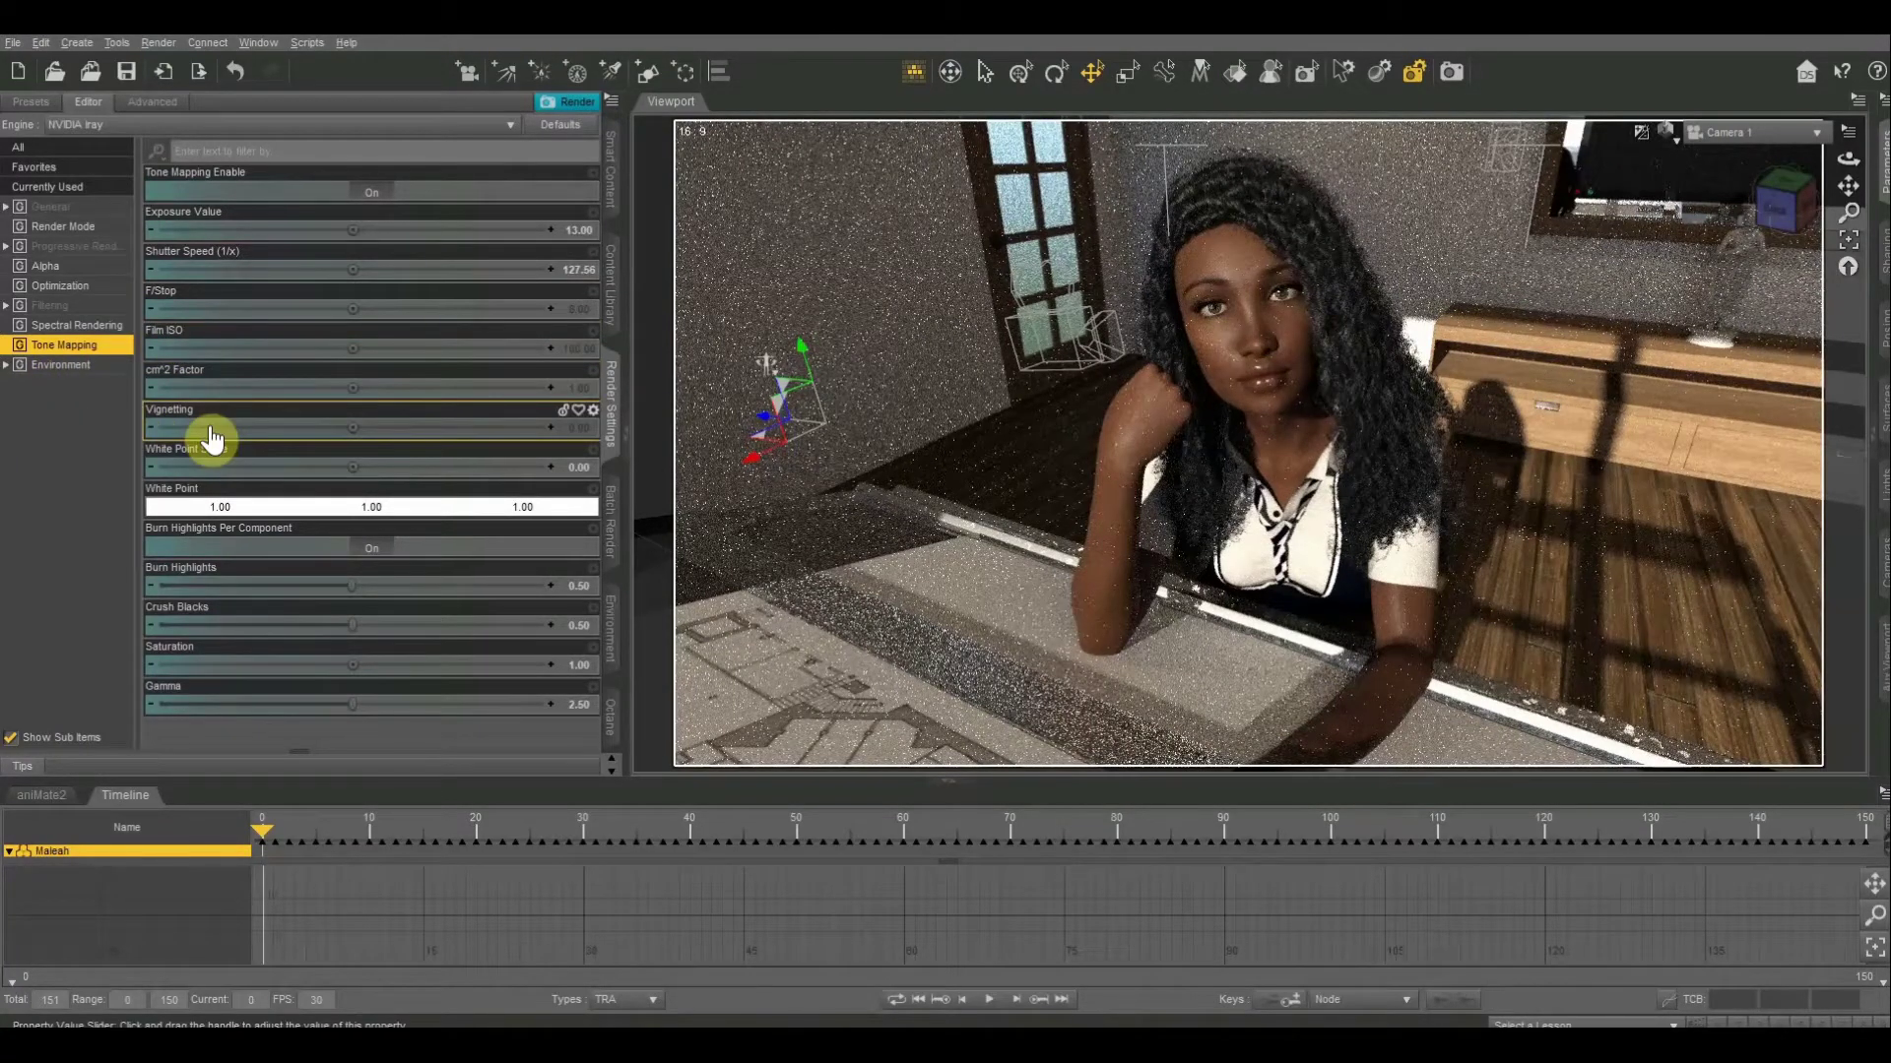
Enter a Vignetting value of 0.50 in its field
{"action": "mouse_move", "coordinate": [212, 437]}
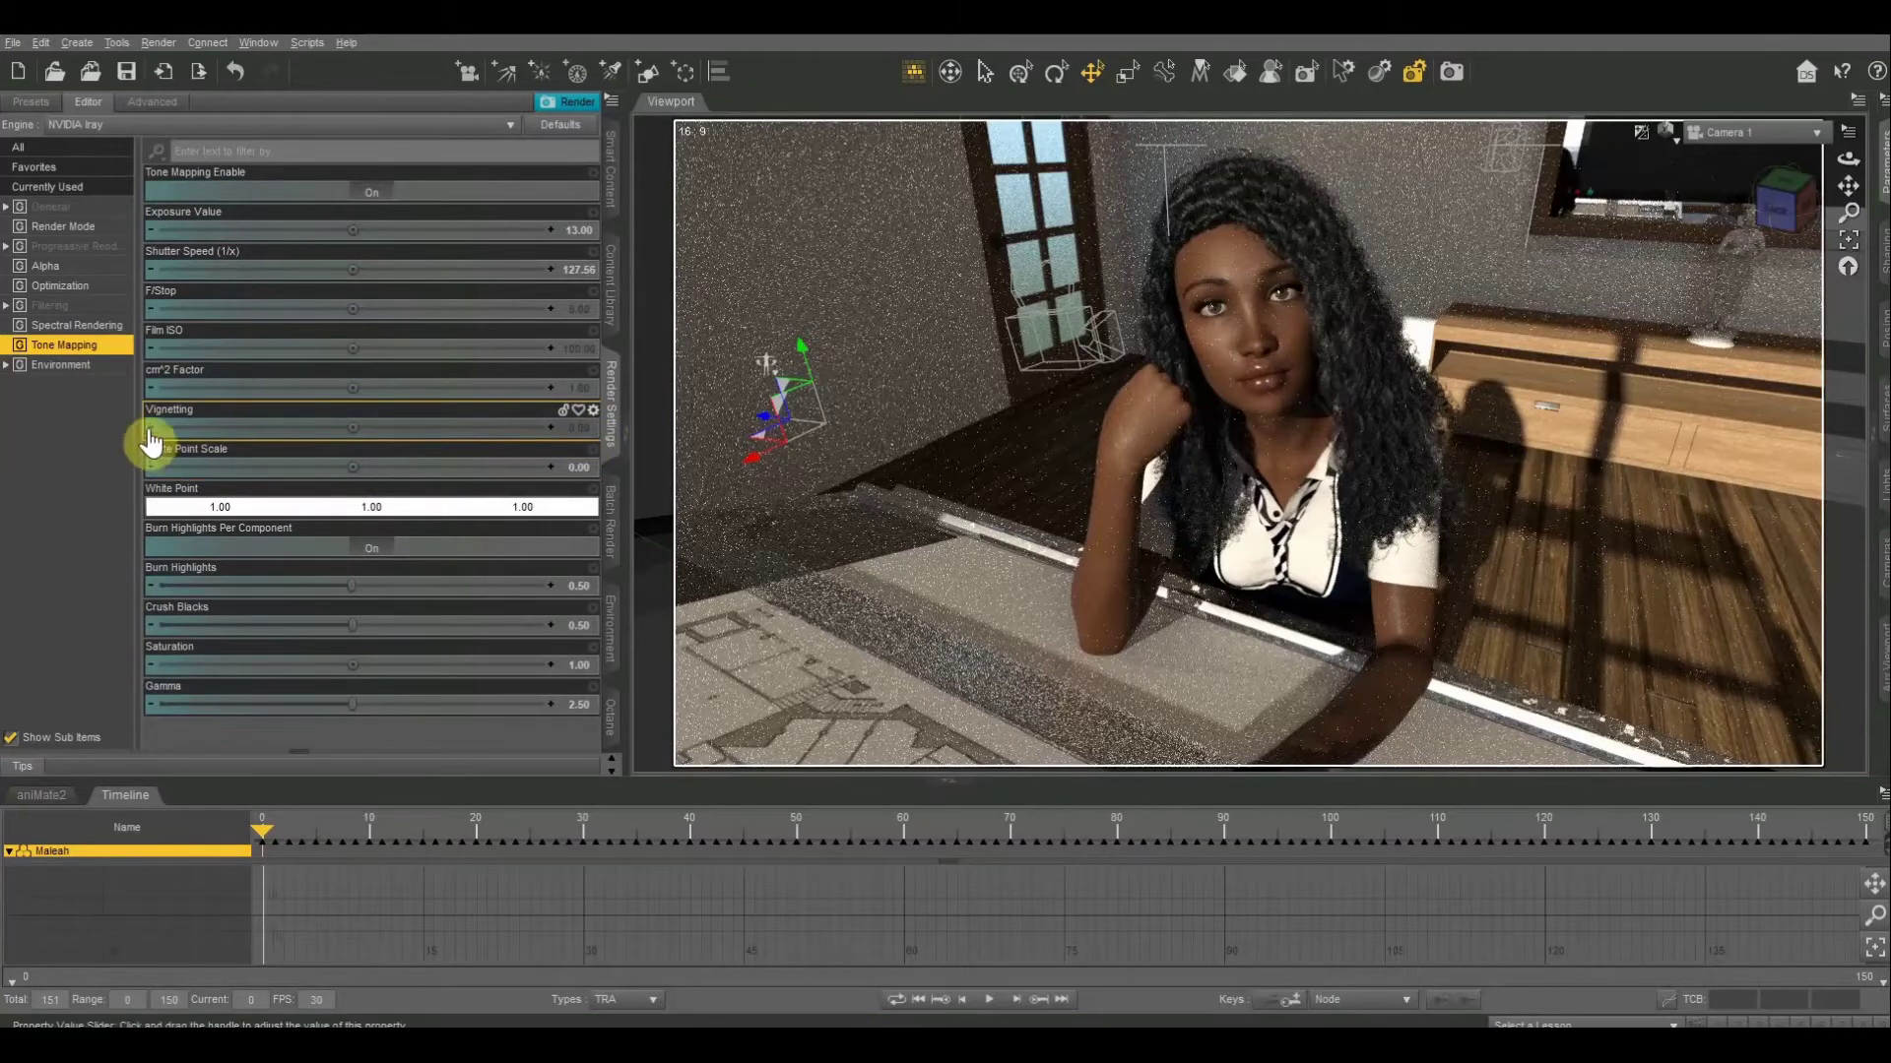
{"action": "mouse_move", "coordinate": [149, 434]}
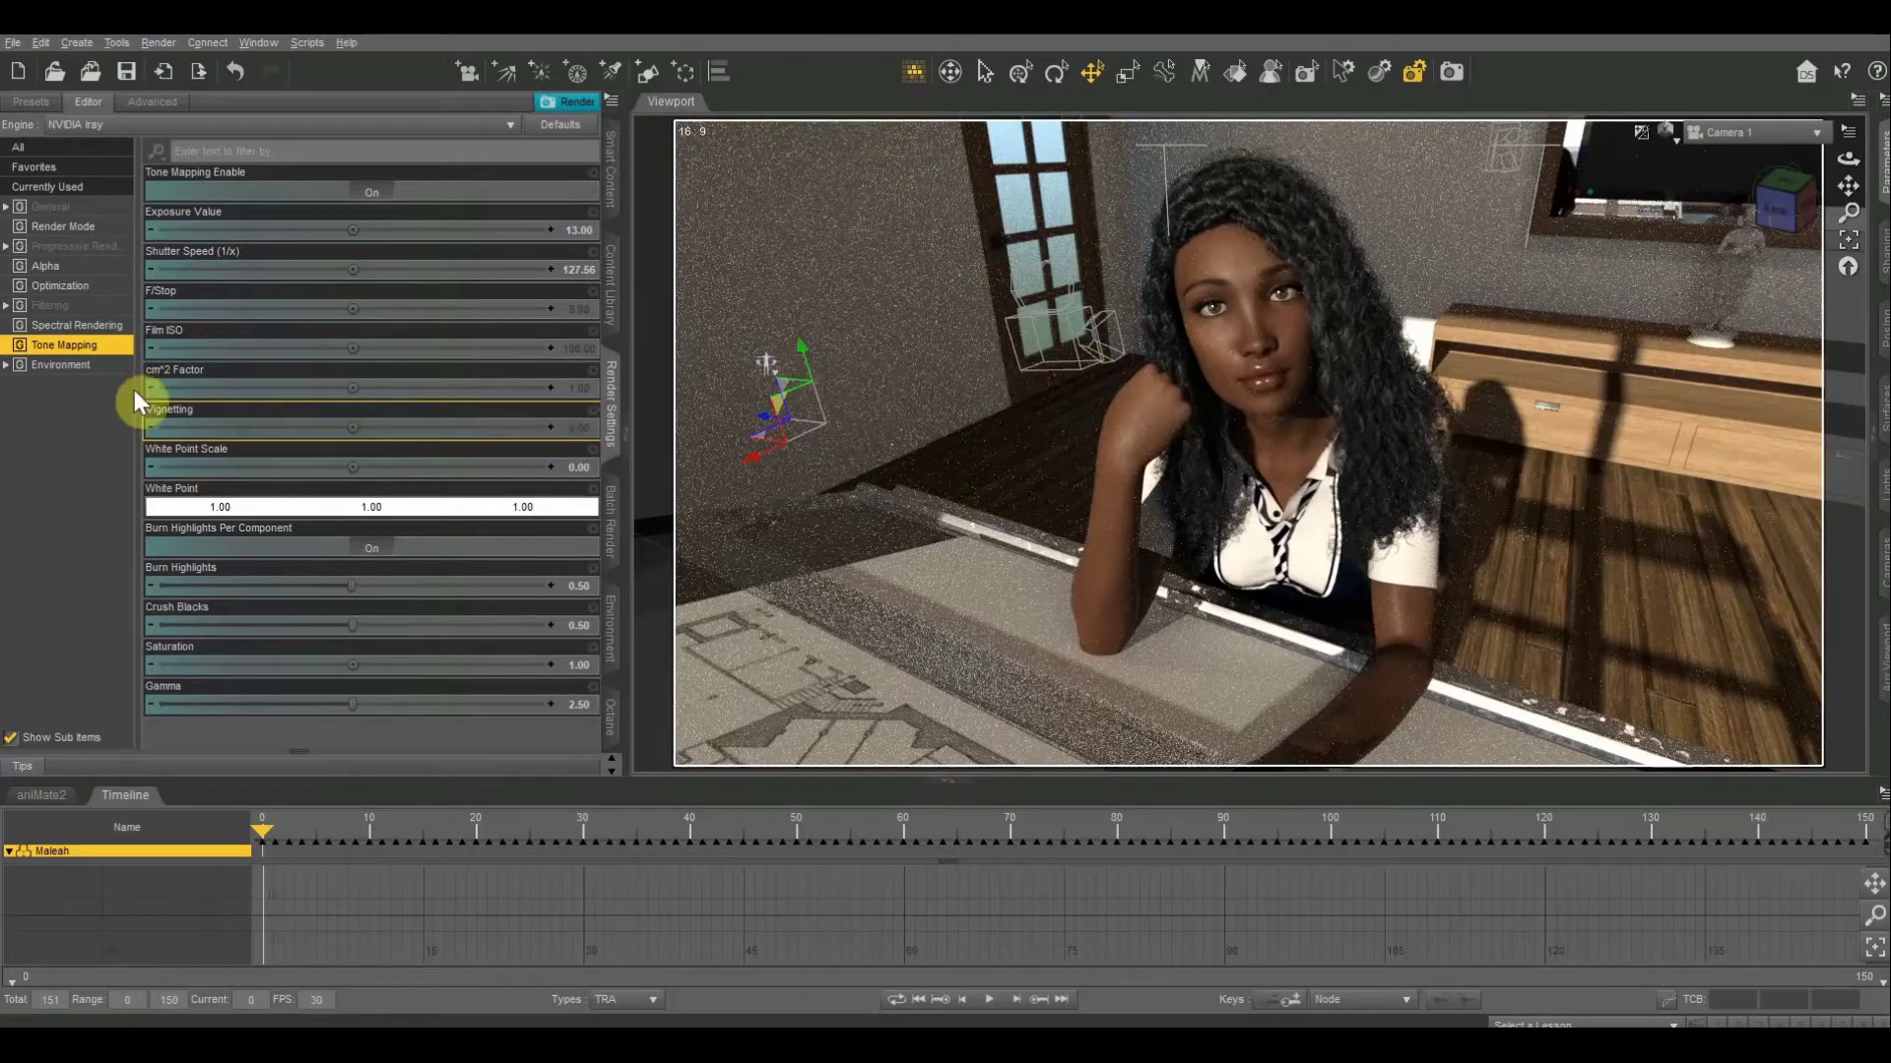
{"action": "left_click", "coordinate": [579, 425]}
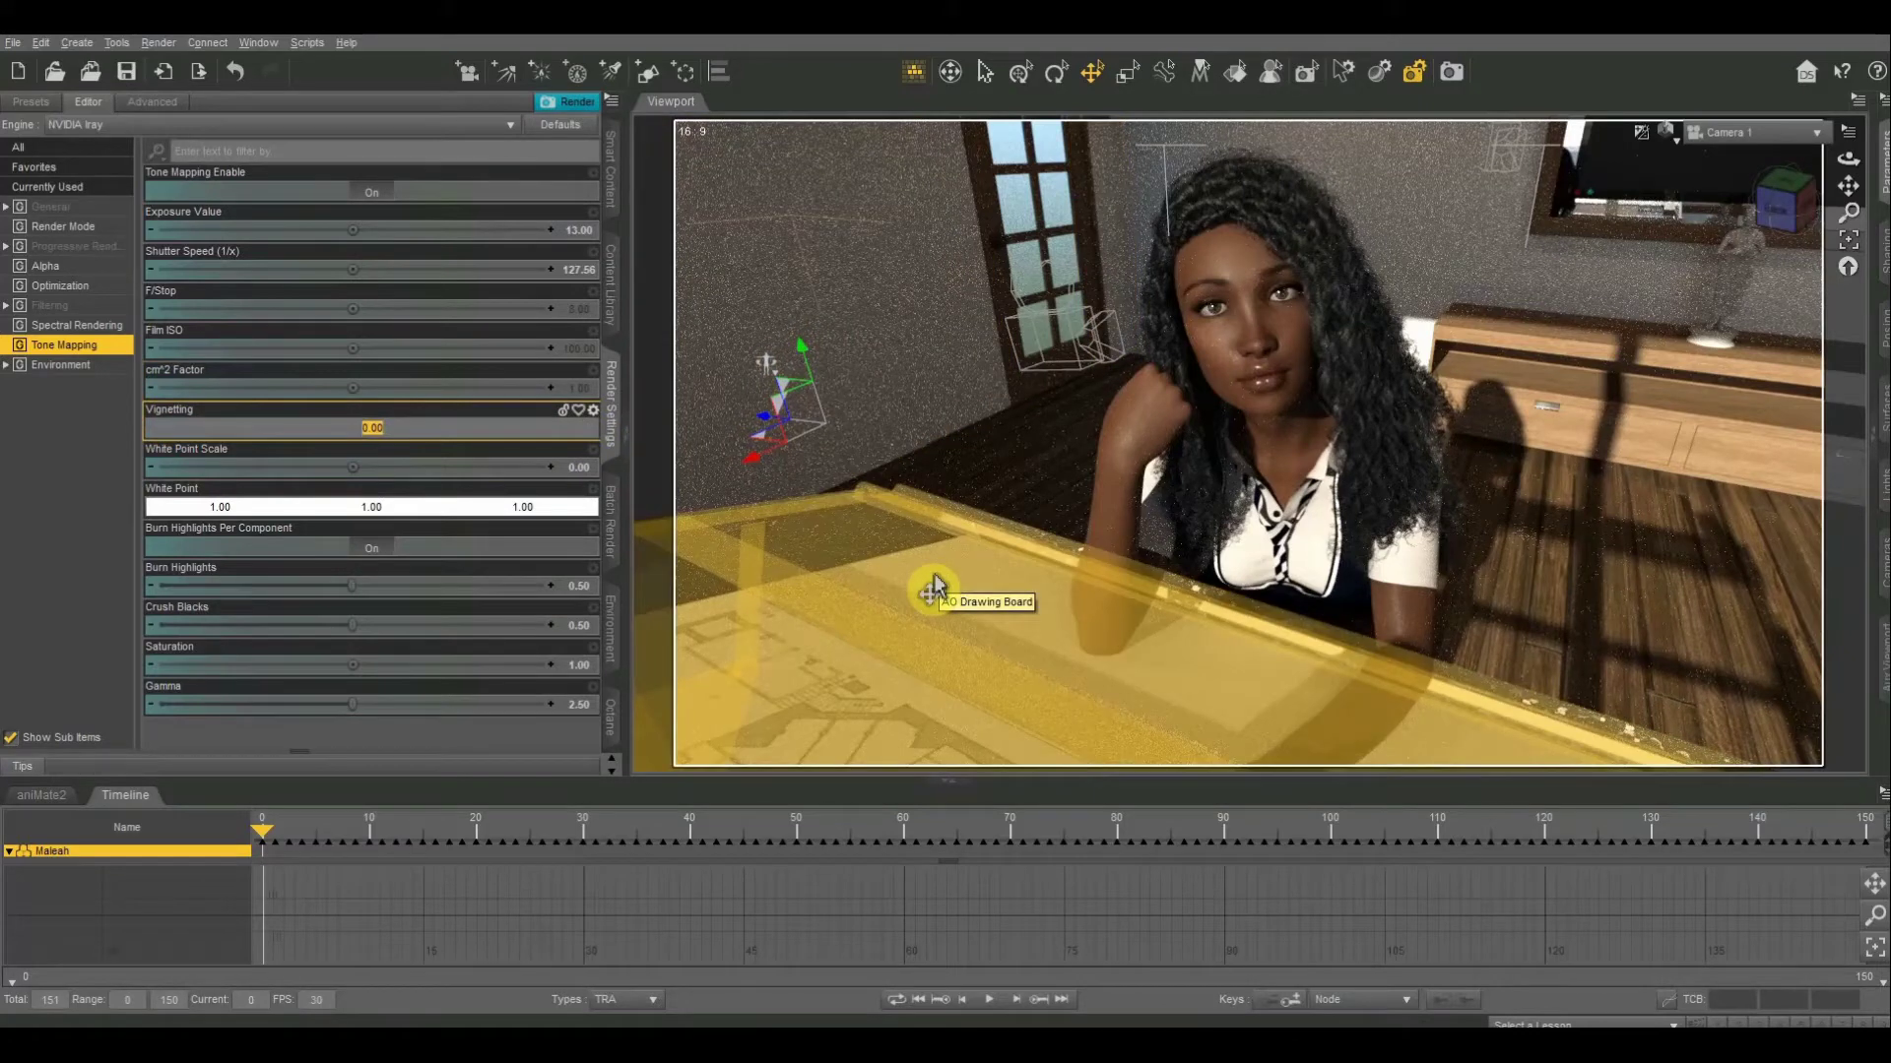
{"action": "type", "text": "5"}
{"action": "key", "text": "Return"}
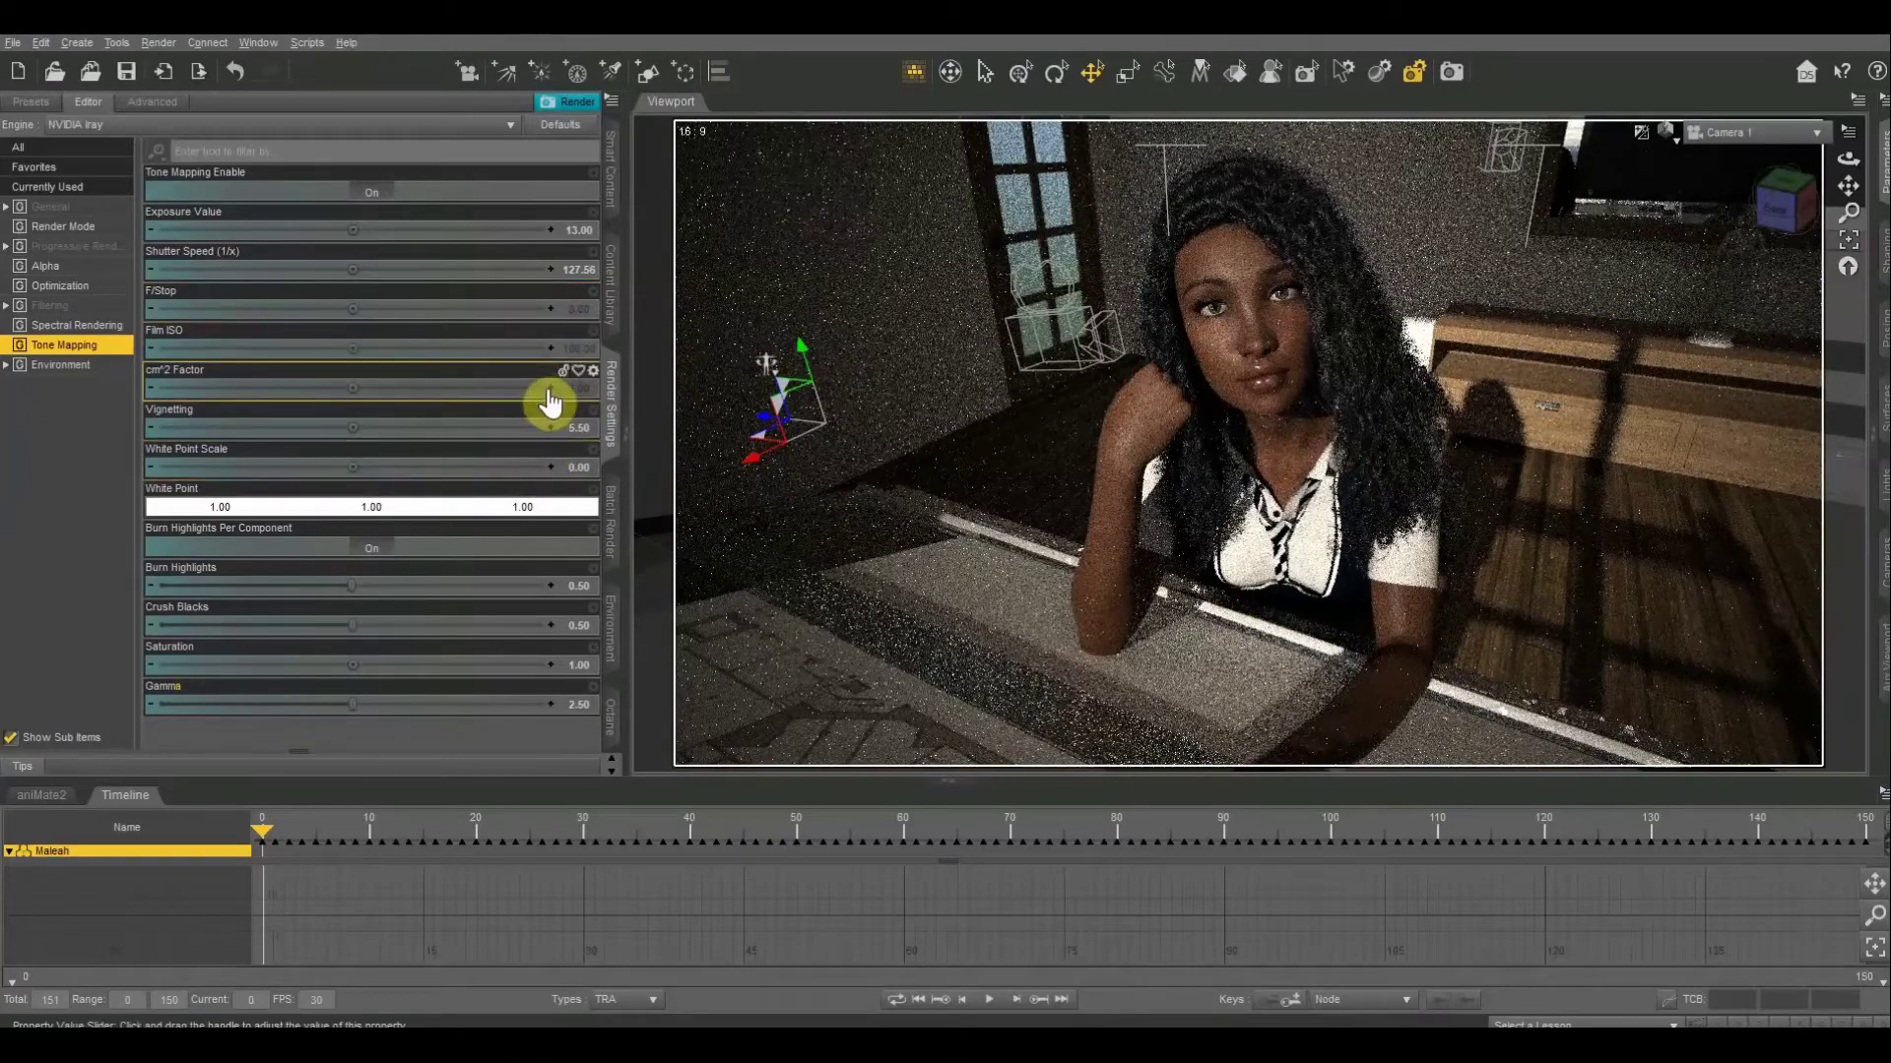
Step Vignetting up, then down through 1.50 and -6.50 to -10.50
{"action": "left_click", "coordinate": [550, 428]}
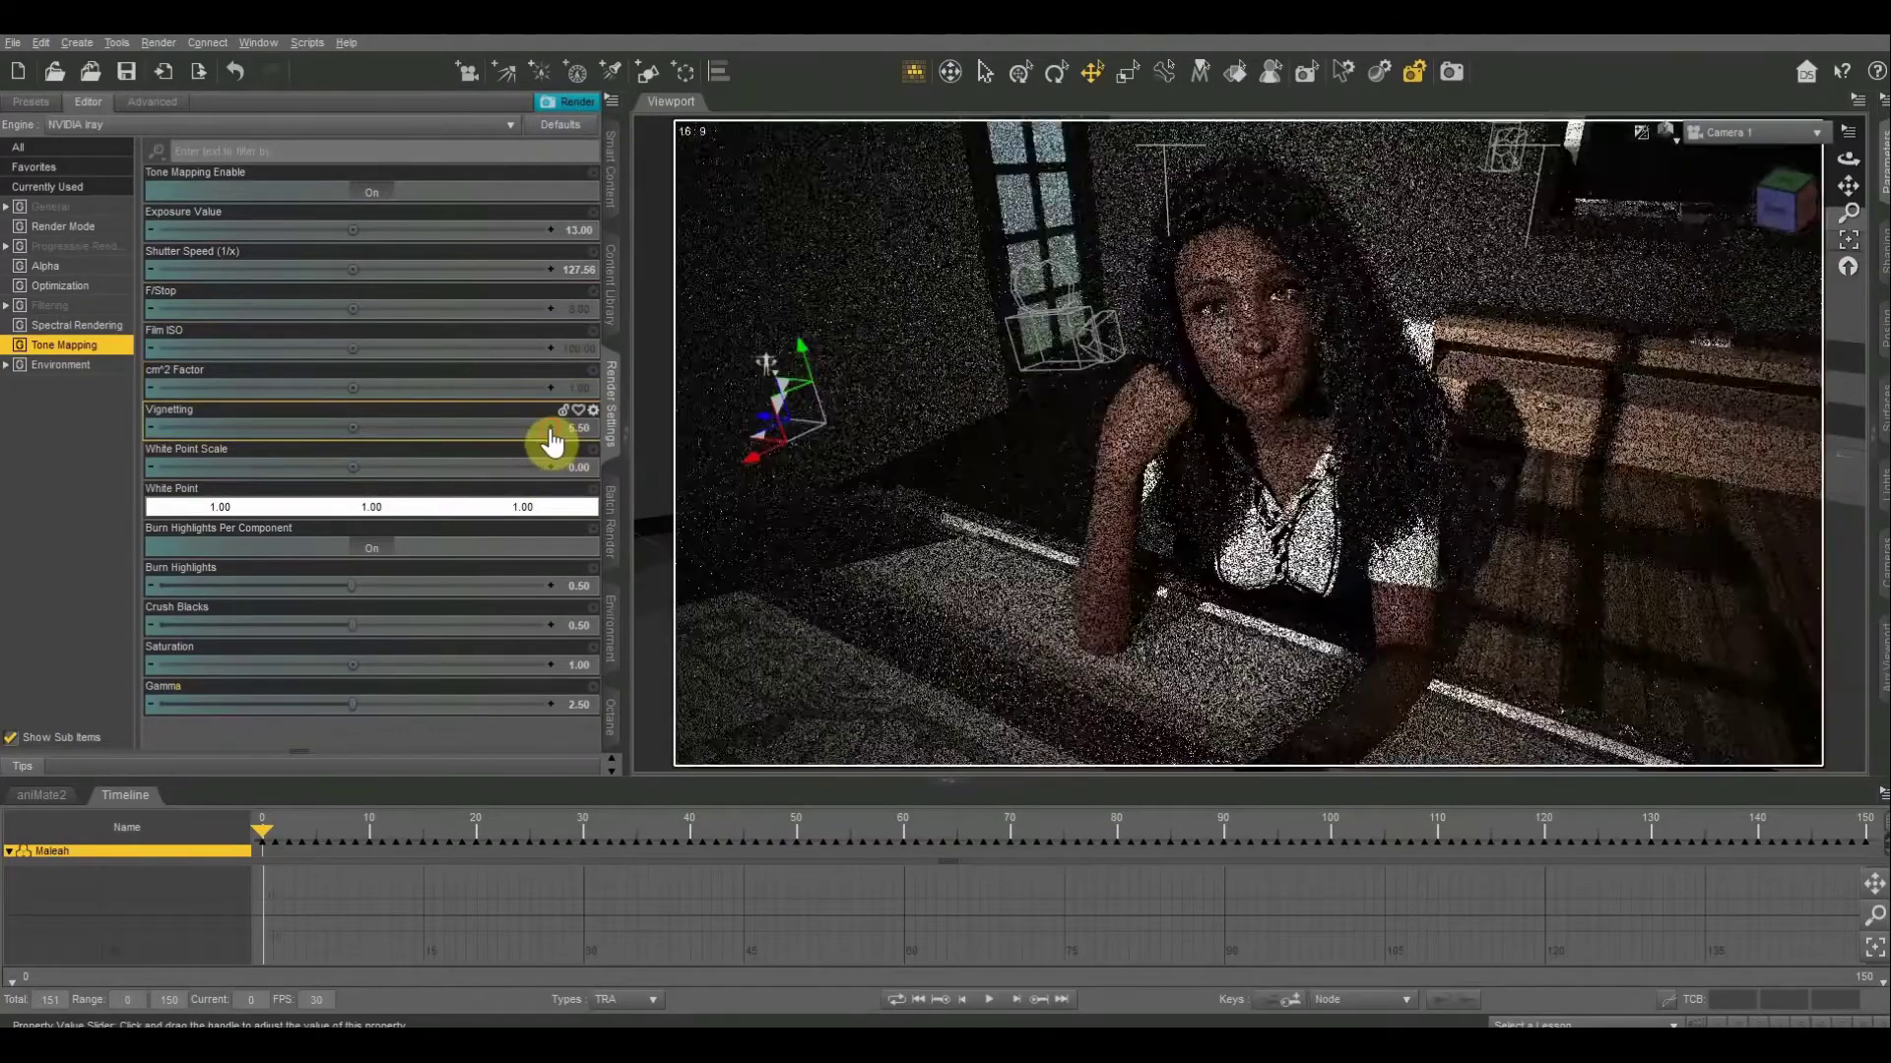
{"action": "left_click", "coordinate": [551, 429]}
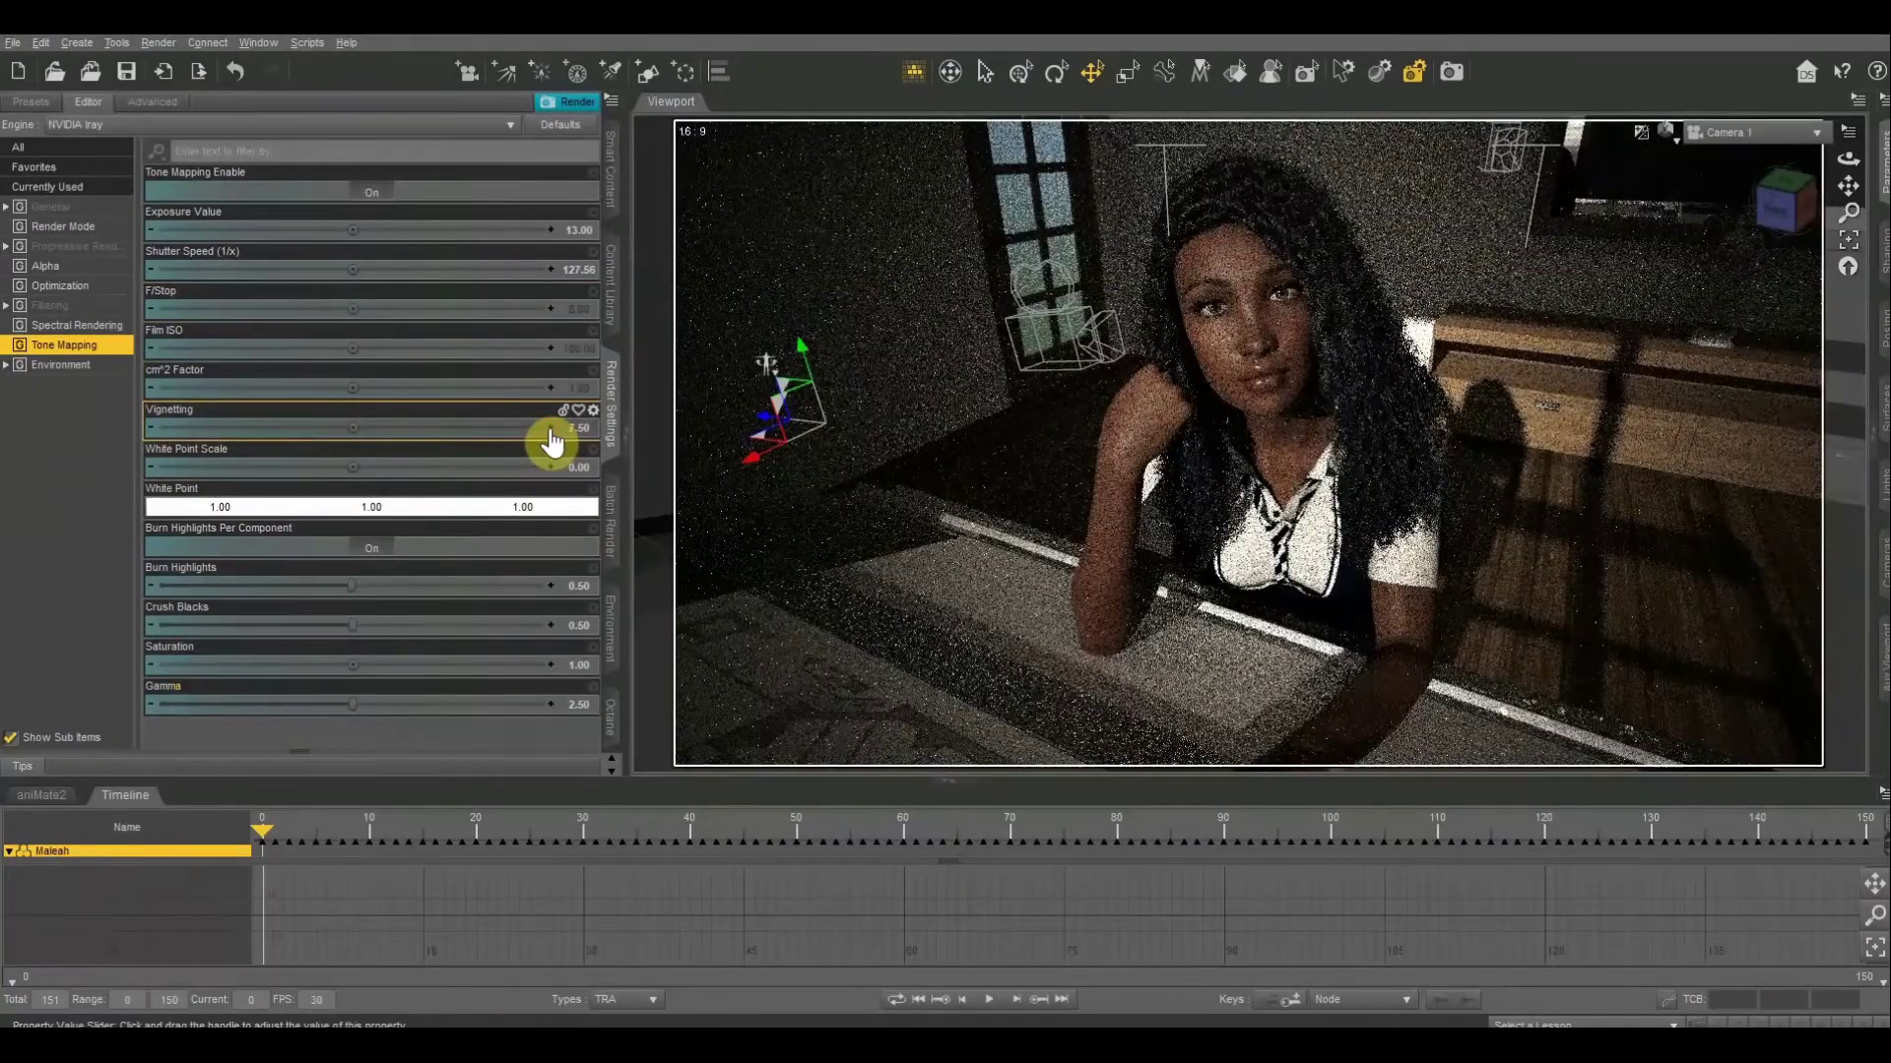
{"action": "left_click", "coordinate": [150, 428]}
{"action": "left_click", "coordinate": [150, 429]}
{"action": "left_click", "coordinate": [149, 429]}
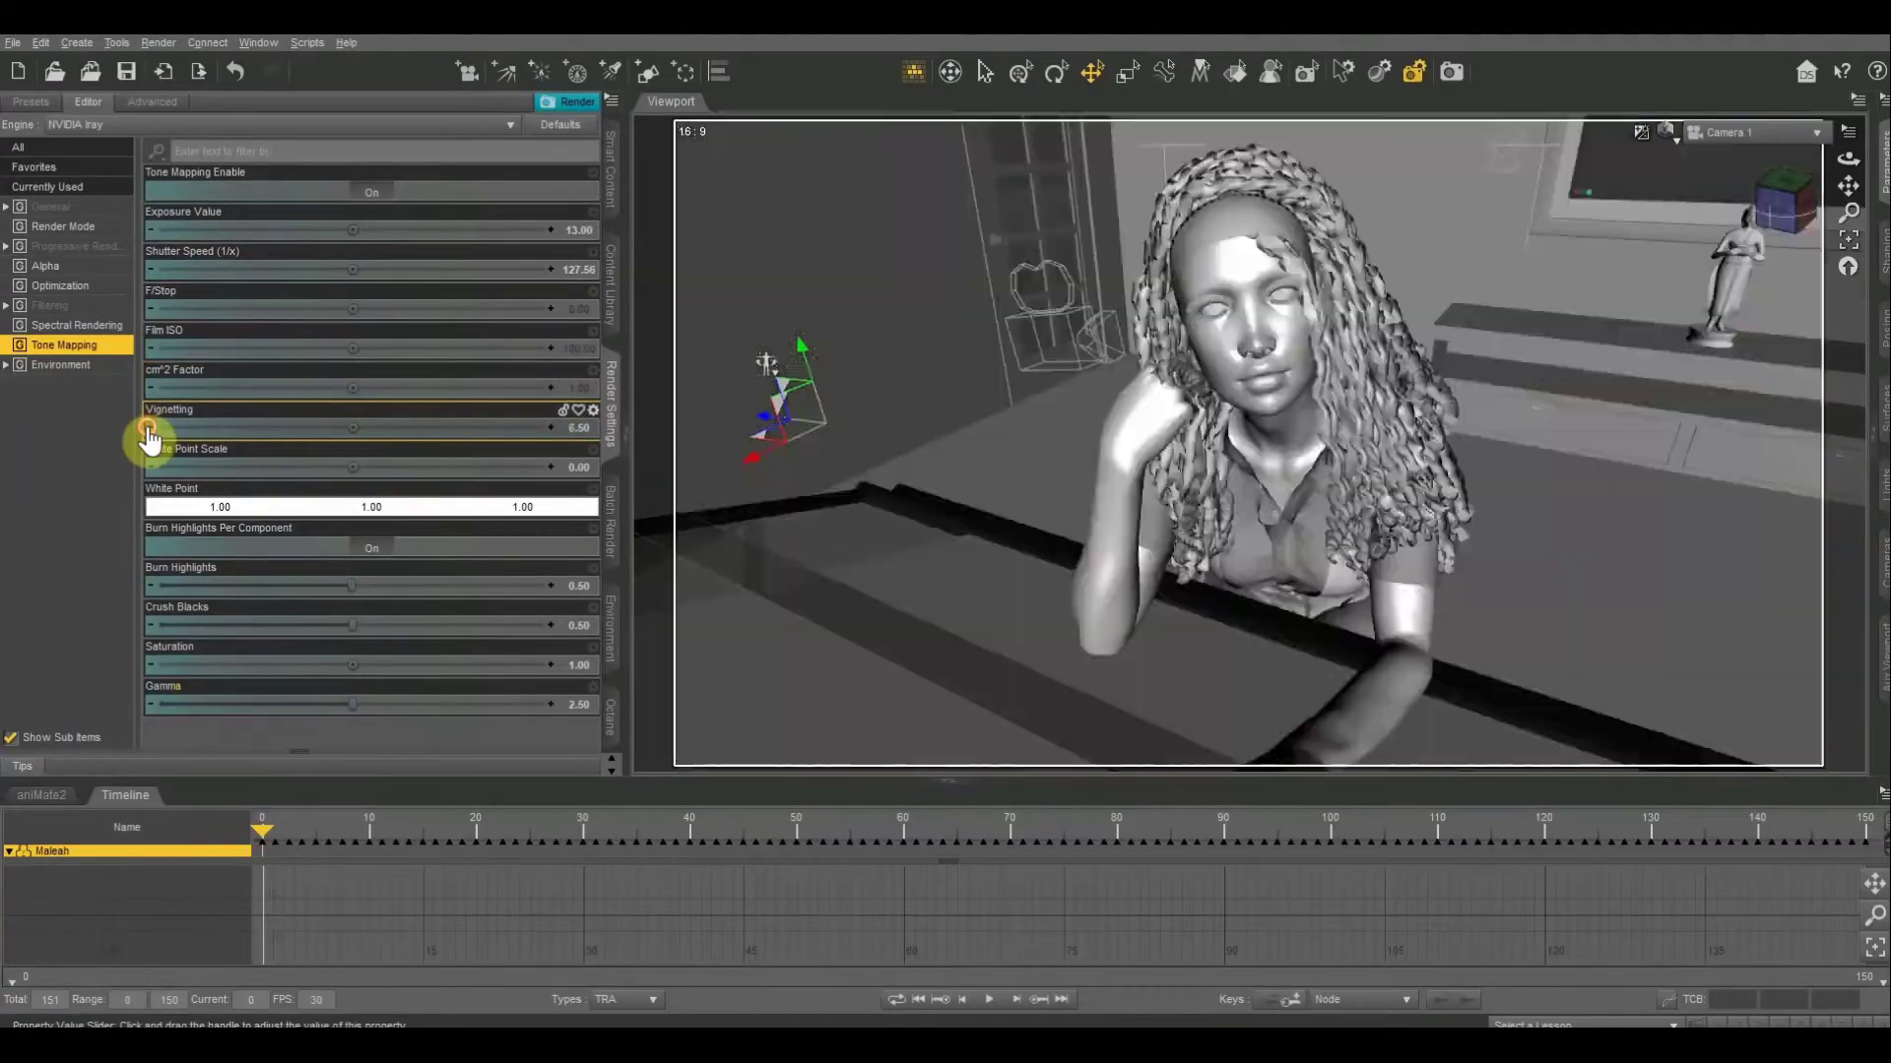
{"action": "left_click", "coordinate": [150, 428]}
{"action": "left_click", "coordinate": [149, 428]}
{"action": "left_click", "coordinate": [150, 429]}
{"action": "left_click", "coordinate": [150, 428]}
{"action": "left_click", "coordinate": [149, 428]}
{"action": "left_click", "coordinate": [149, 428]}
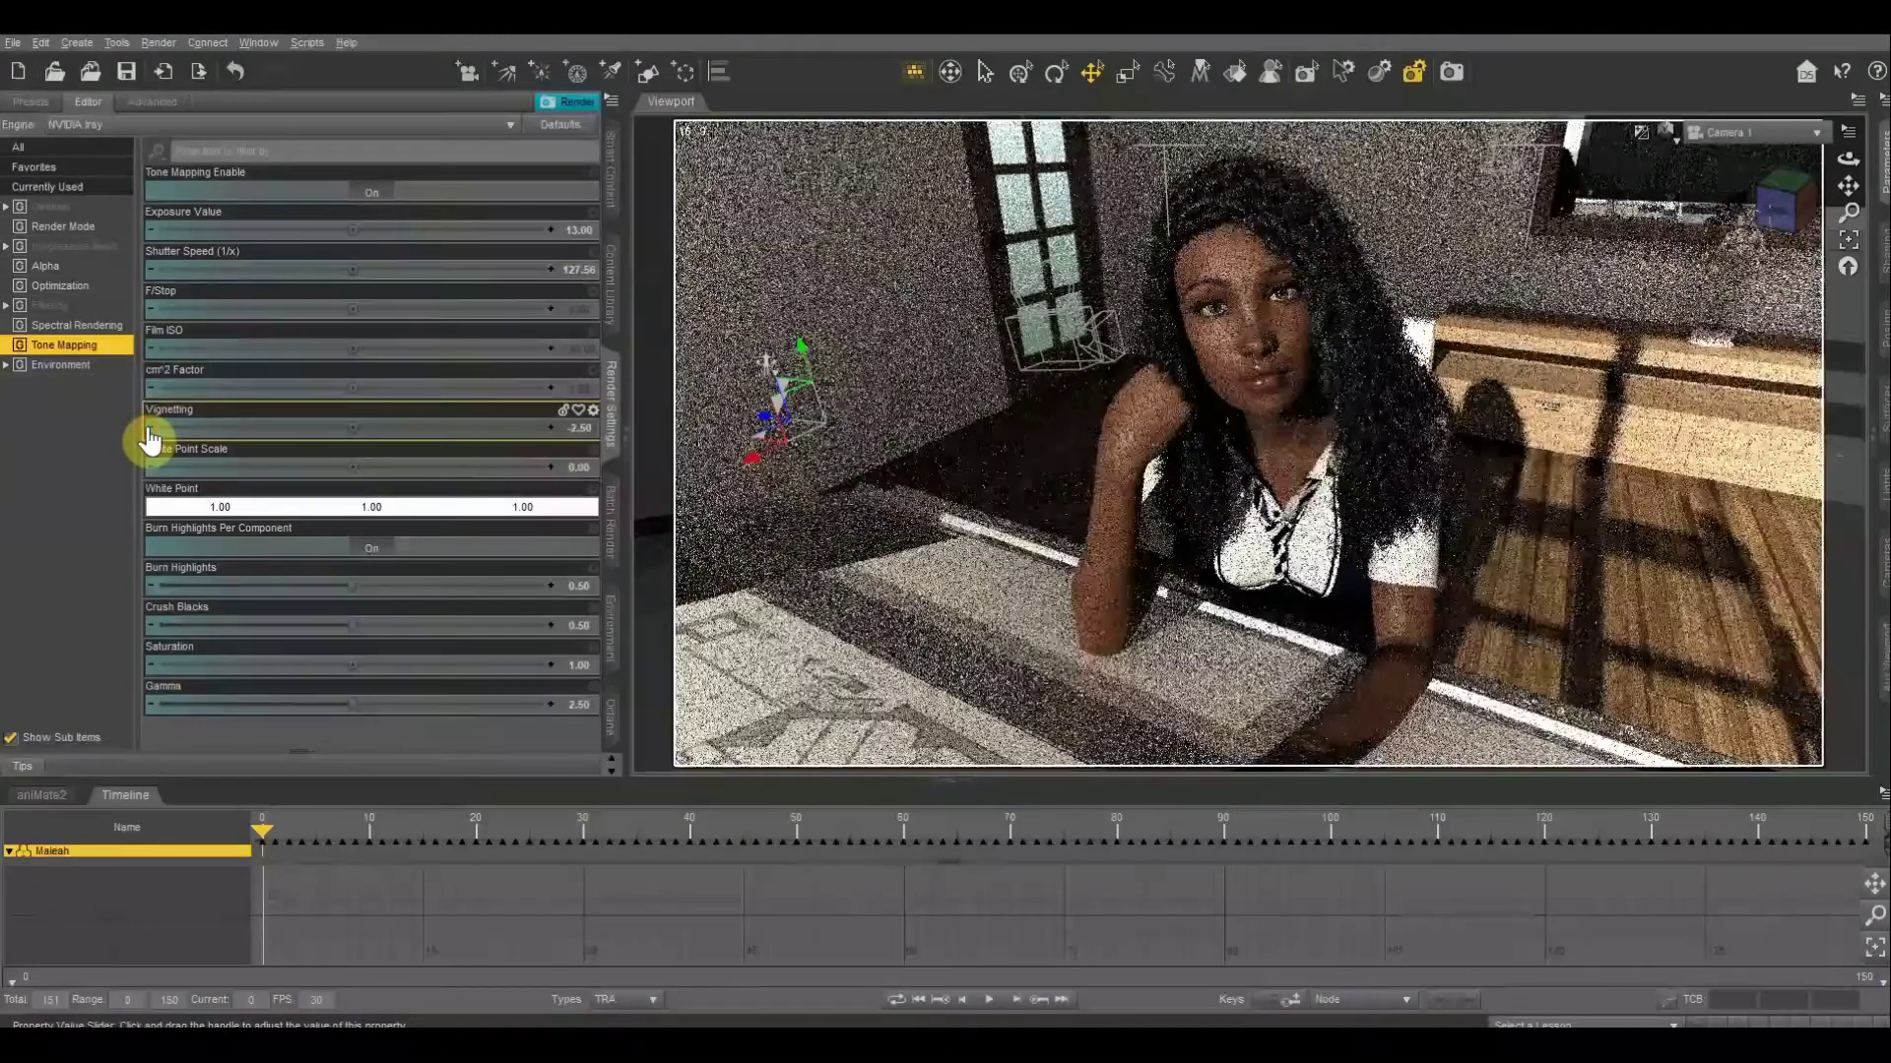
{"action": "left_click", "coordinate": [149, 428]}
{"action": "left_click", "coordinate": [149, 429]}
{"action": "left_click", "coordinate": [150, 428]}
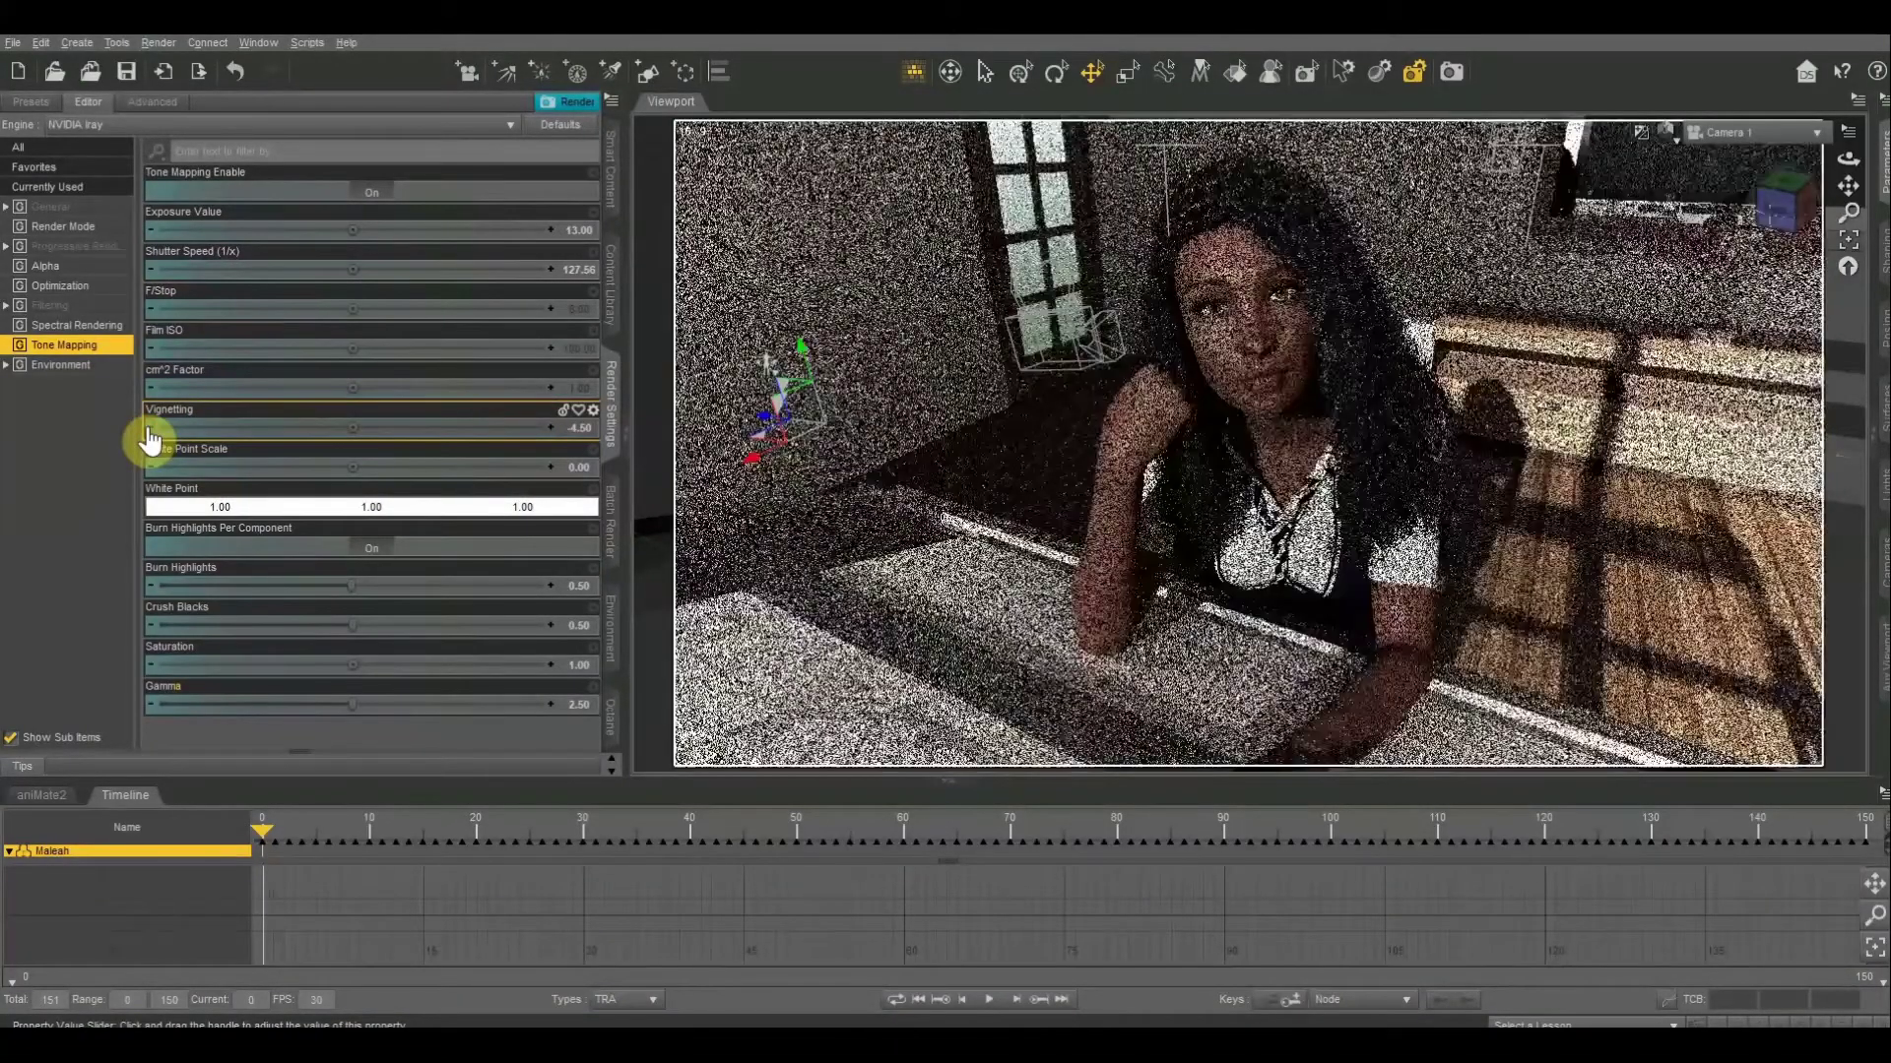
{"action": "left_click", "coordinate": [150, 428]}
{"action": "left_click", "coordinate": [150, 429]}
{"action": "left_click", "coordinate": [149, 429]}
{"action": "left_click", "coordinate": [150, 428]}
{"action": "left_click", "coordinate": [150, 428]}
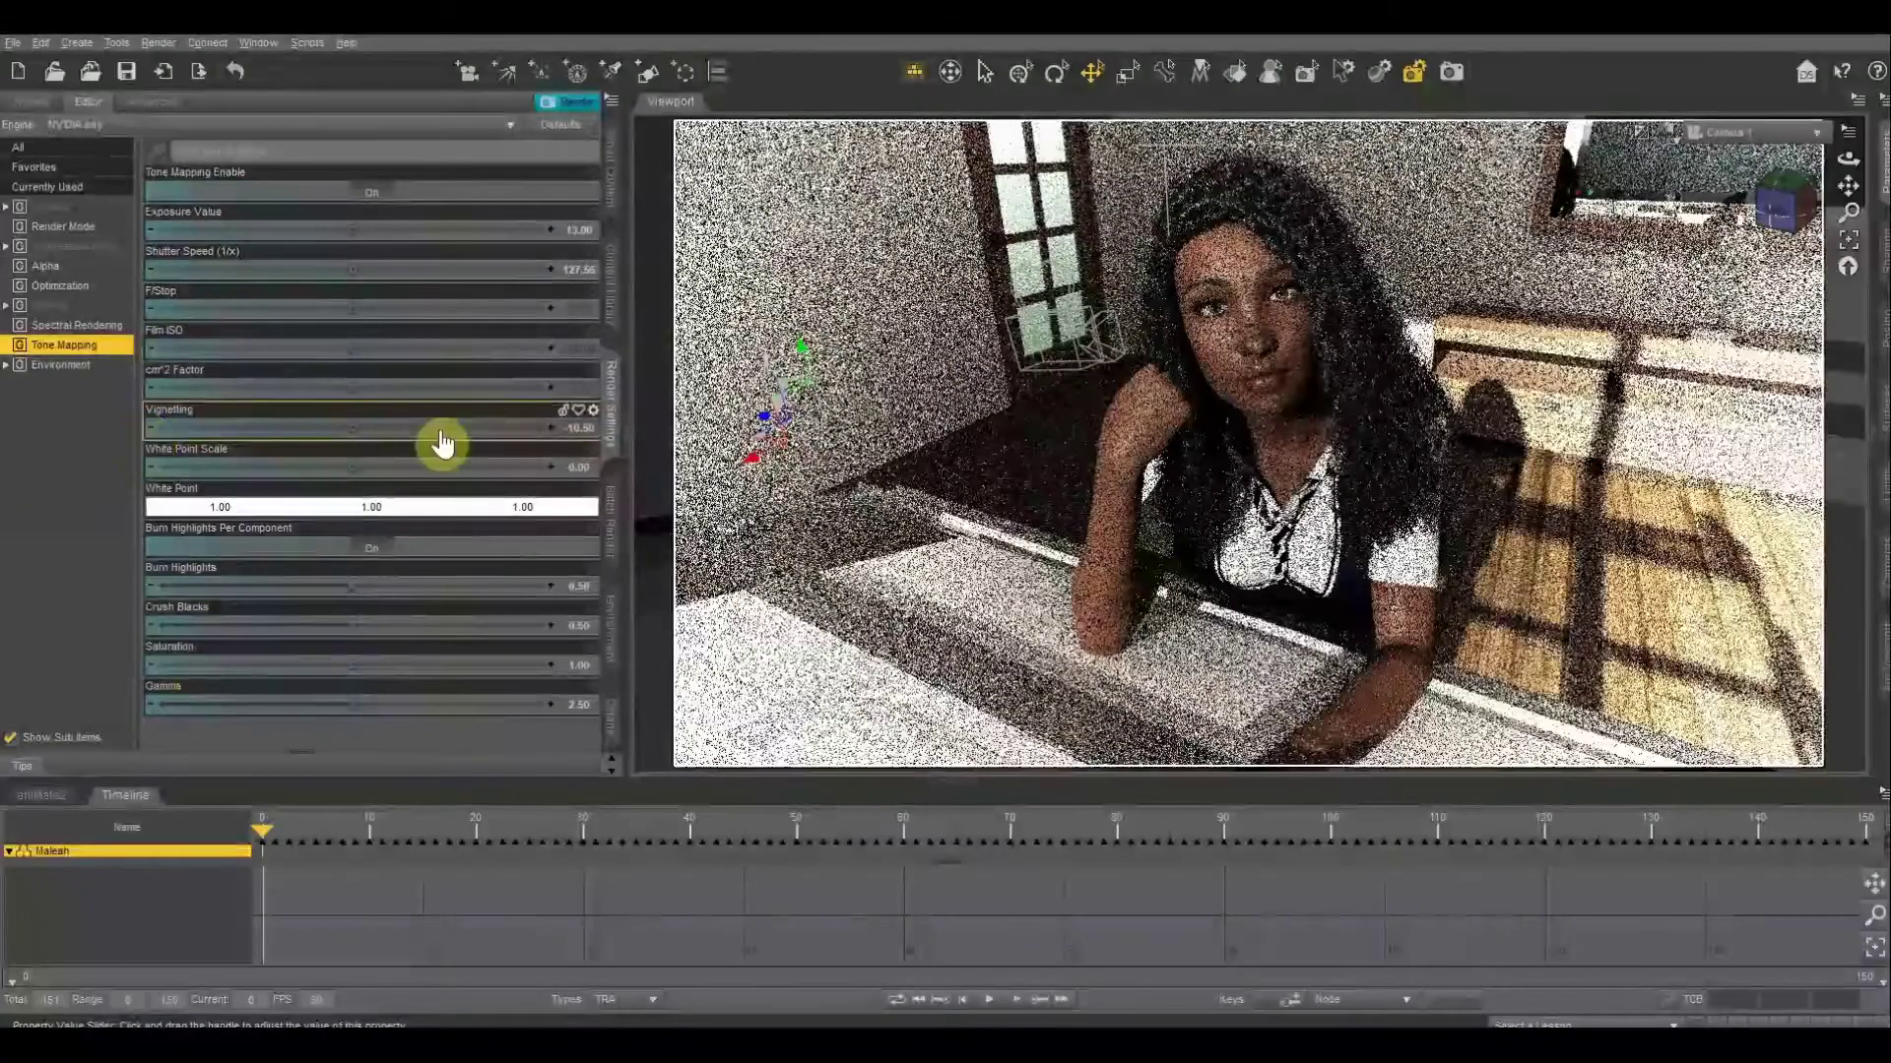
Reset Vignetting to 0
{"action": "left_click", "coordinate": [581, 428]}
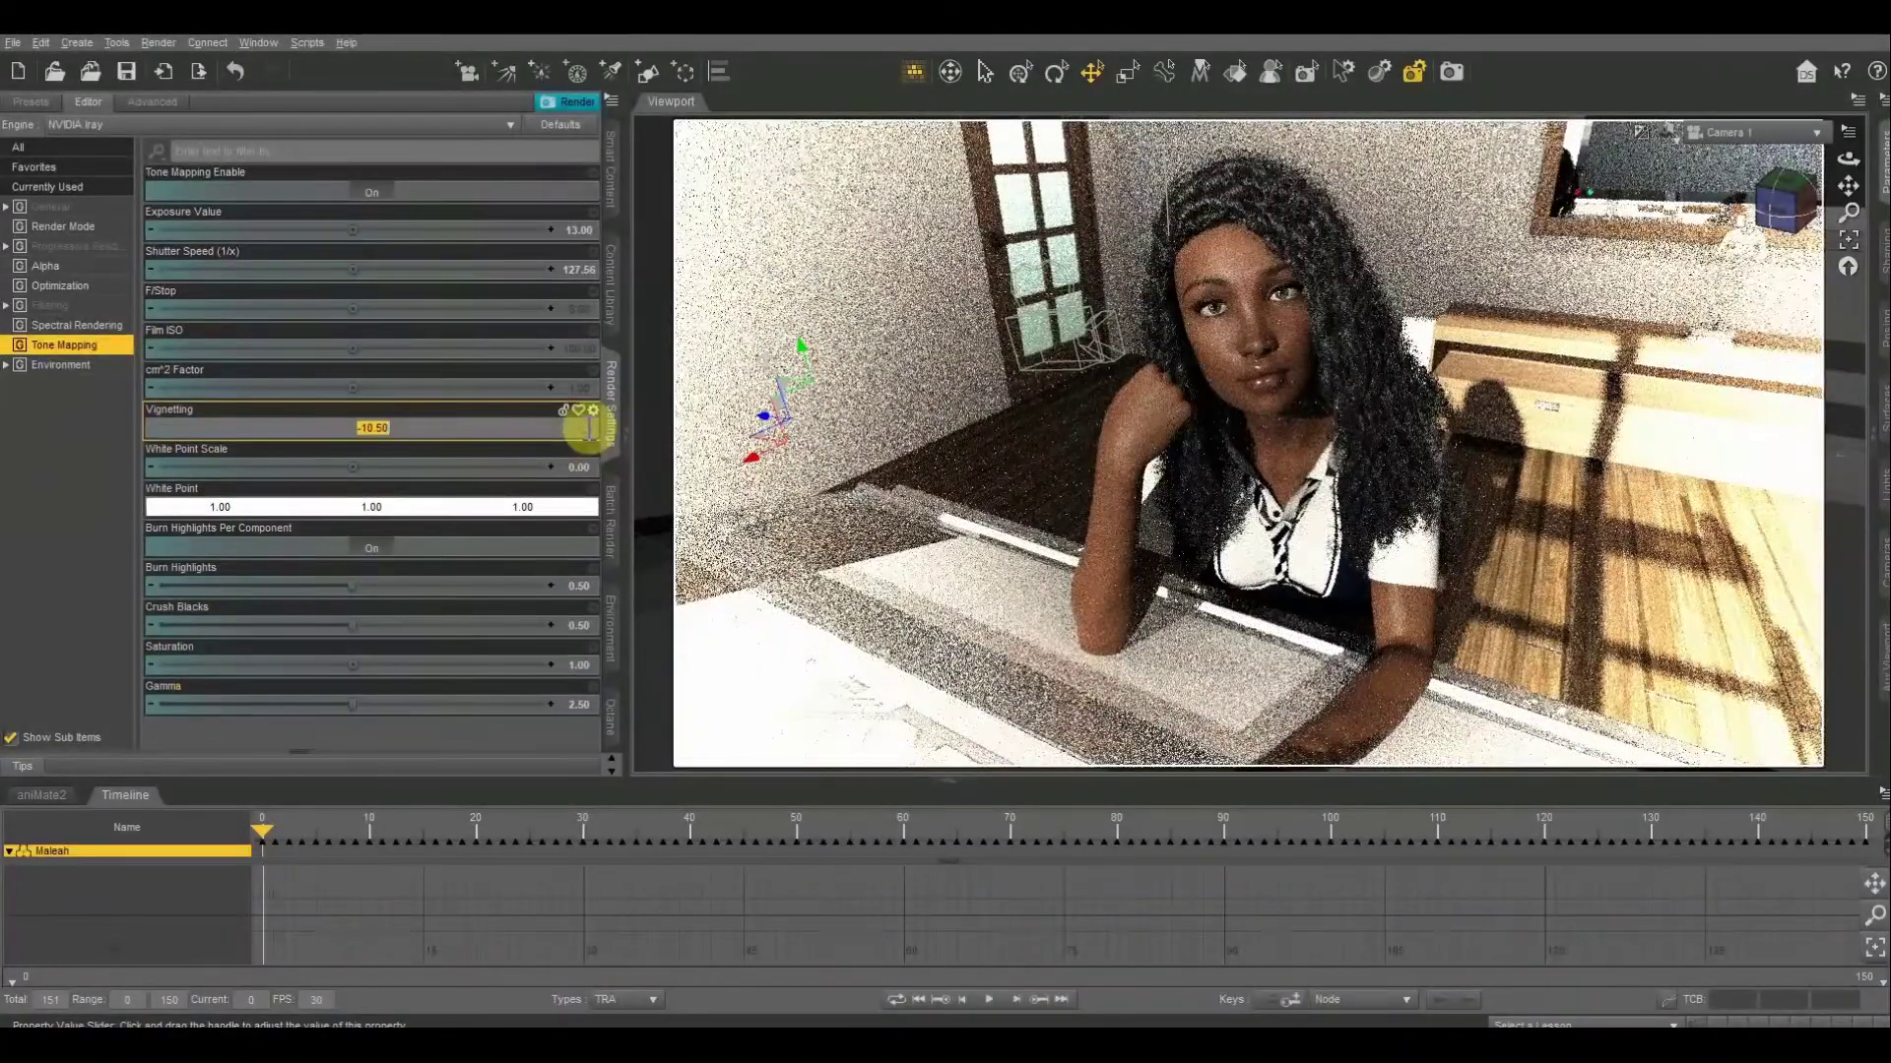
{"action": "type", "text": "0"}
{"action": "key", "text": "Return"}
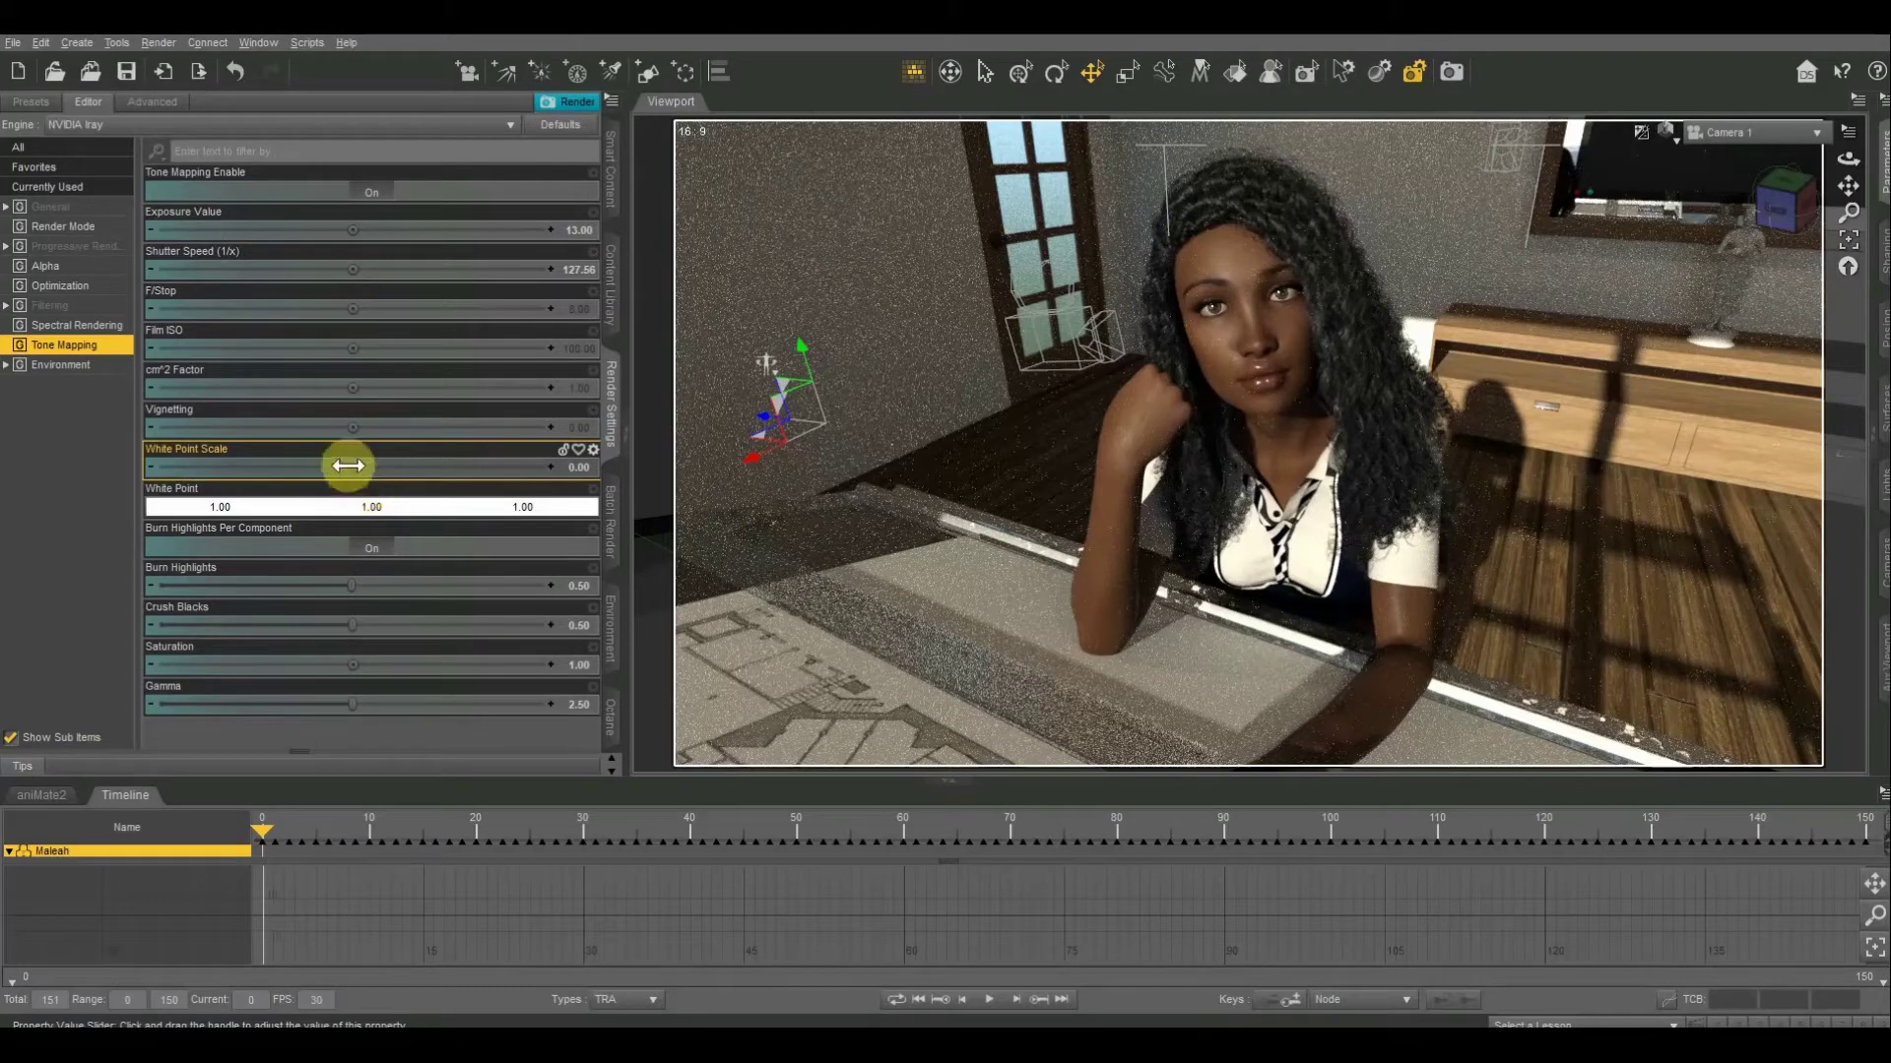
{"action": "mouse_move", "coordinate": [348, 466]}
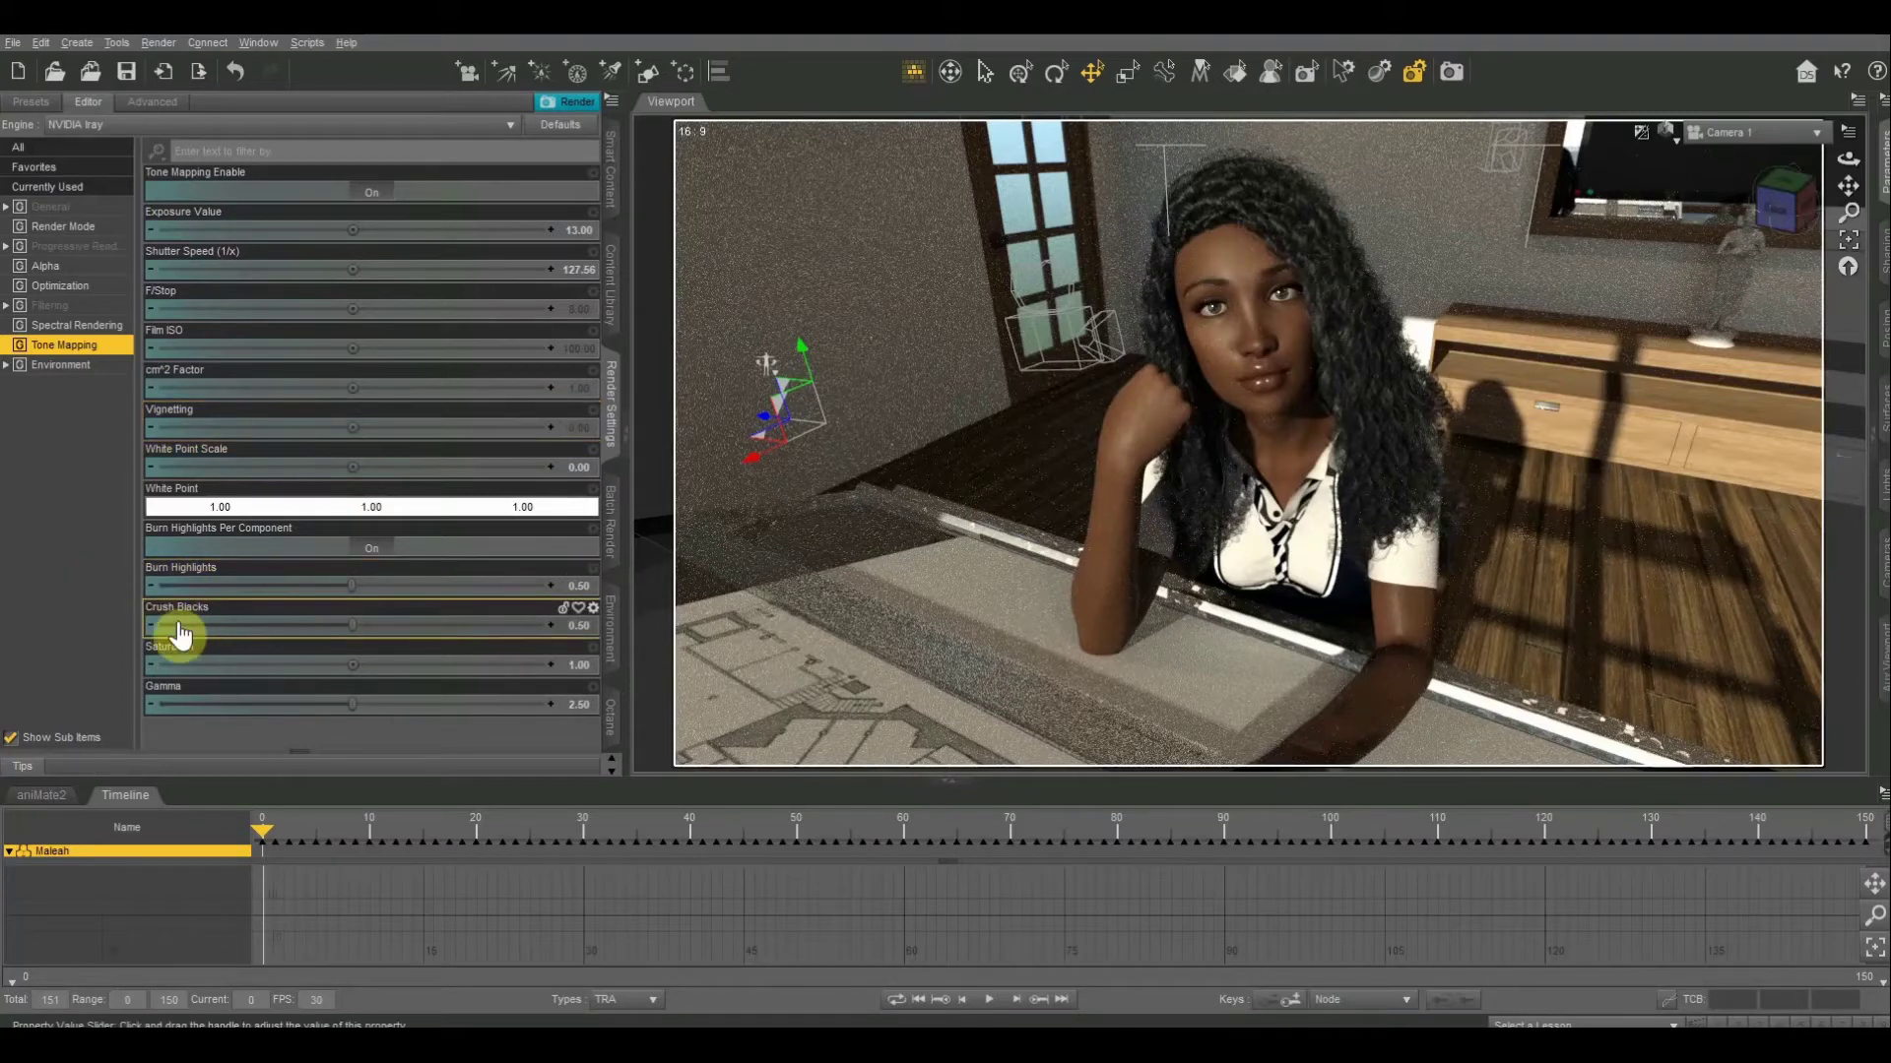
Raise Burn Highlights to 1.00, drop it to about 0.0077, then bring it back to 0.99
{"action": "mouse_move", "coordinate": [180, 635]}
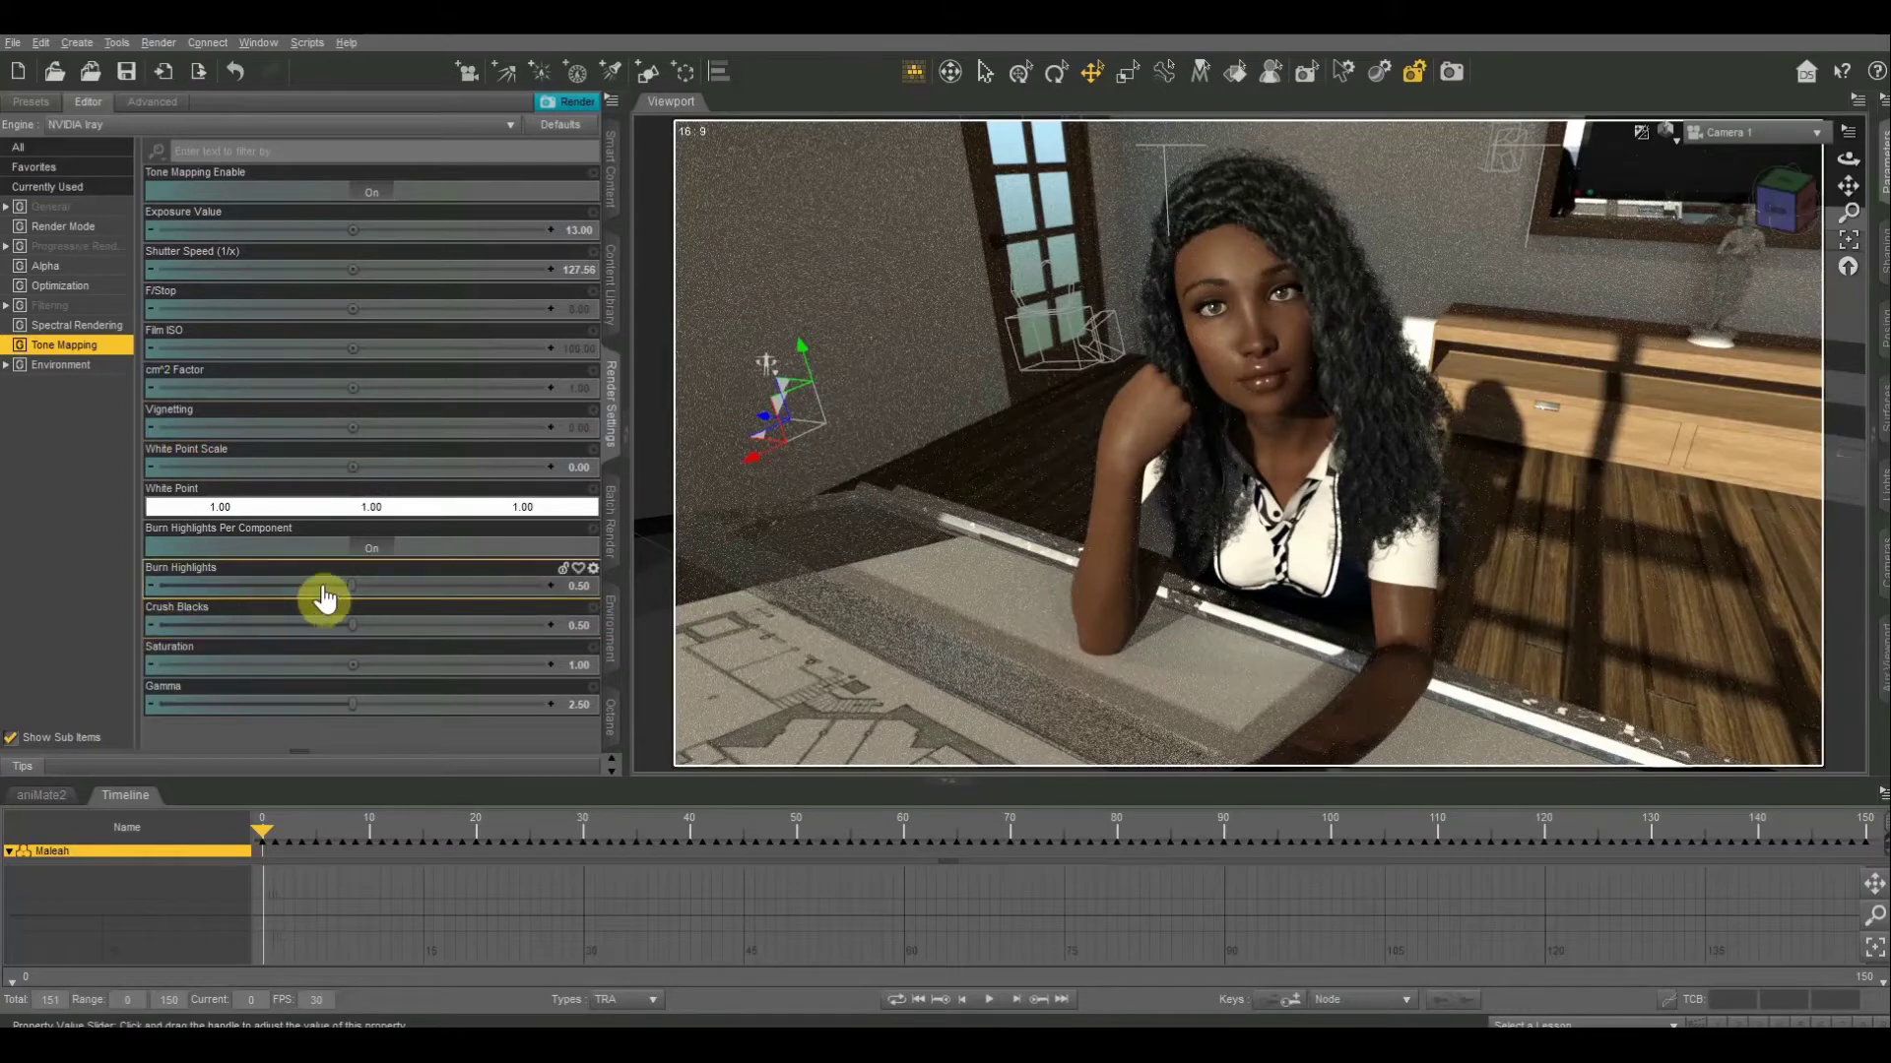
{"action": "mouse_move", "coordinate": [349, 582]}
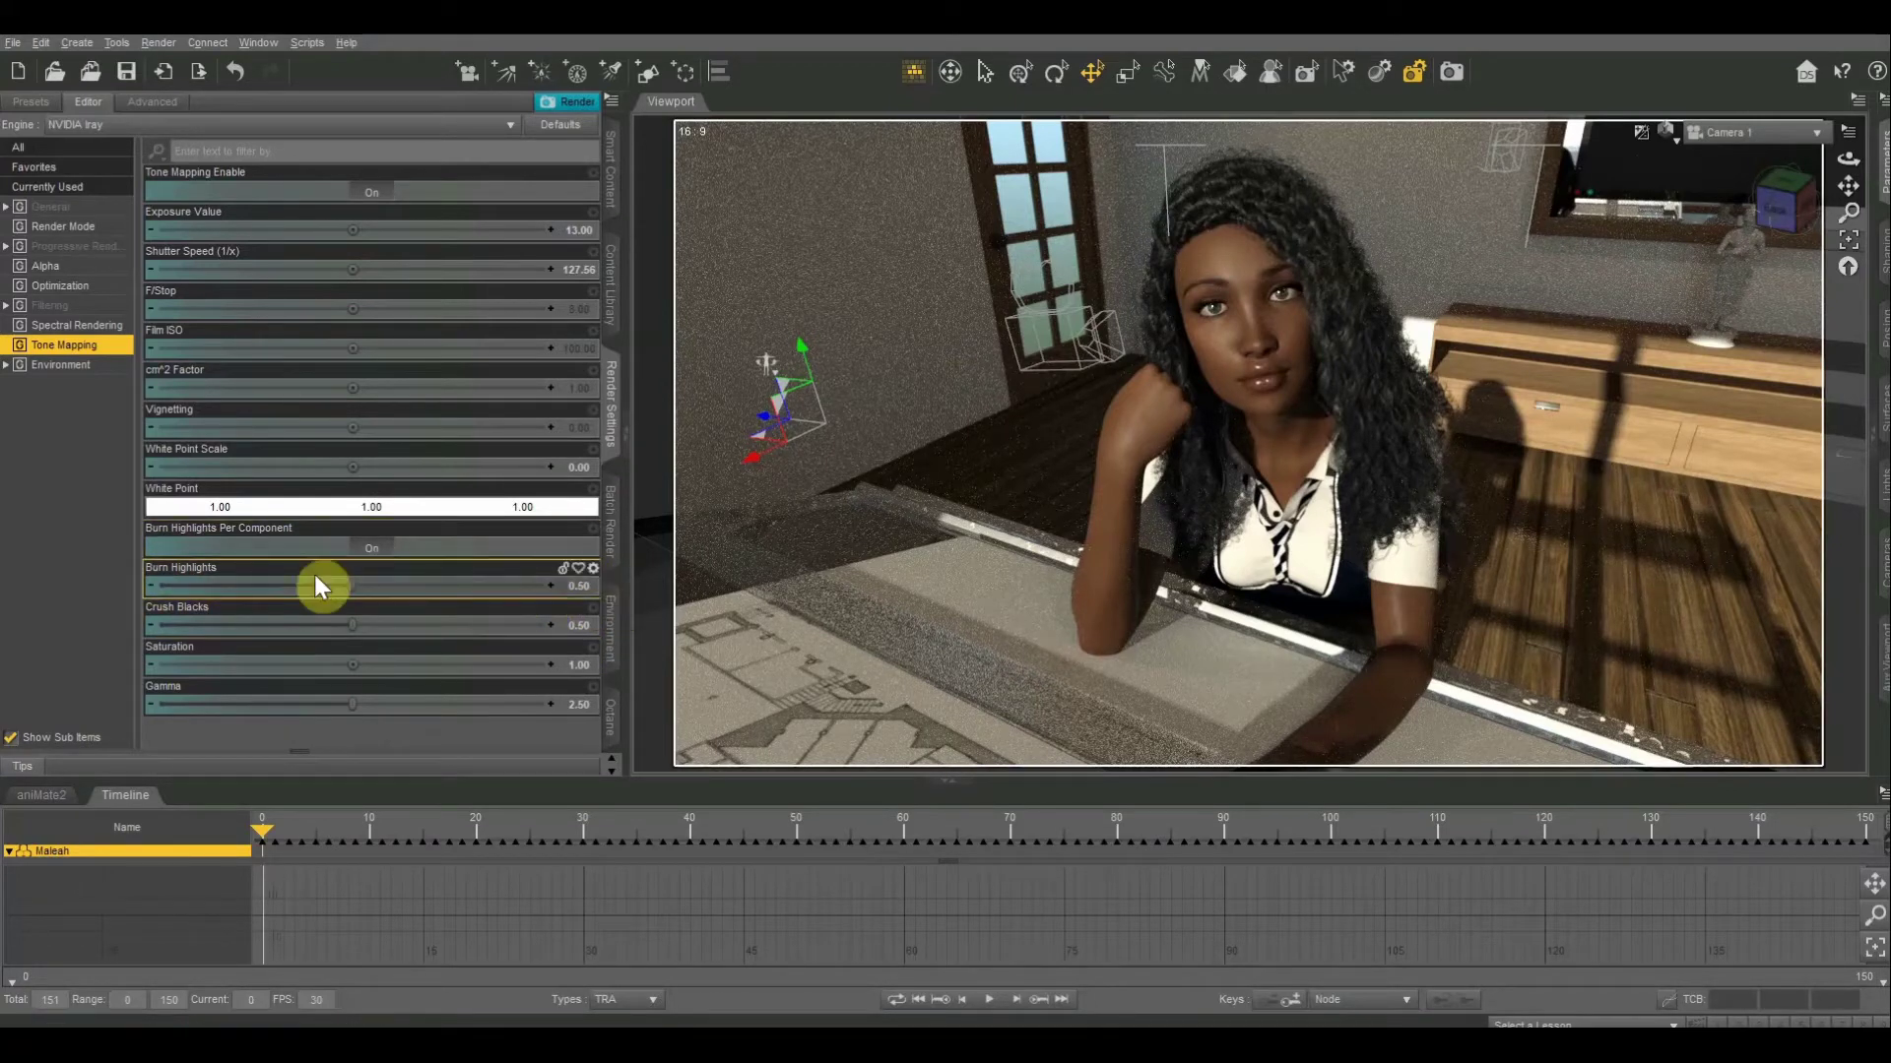
{"action": "left_click_drag", "start_coordinate": [371, 595], "coordinate": [483, 594]}
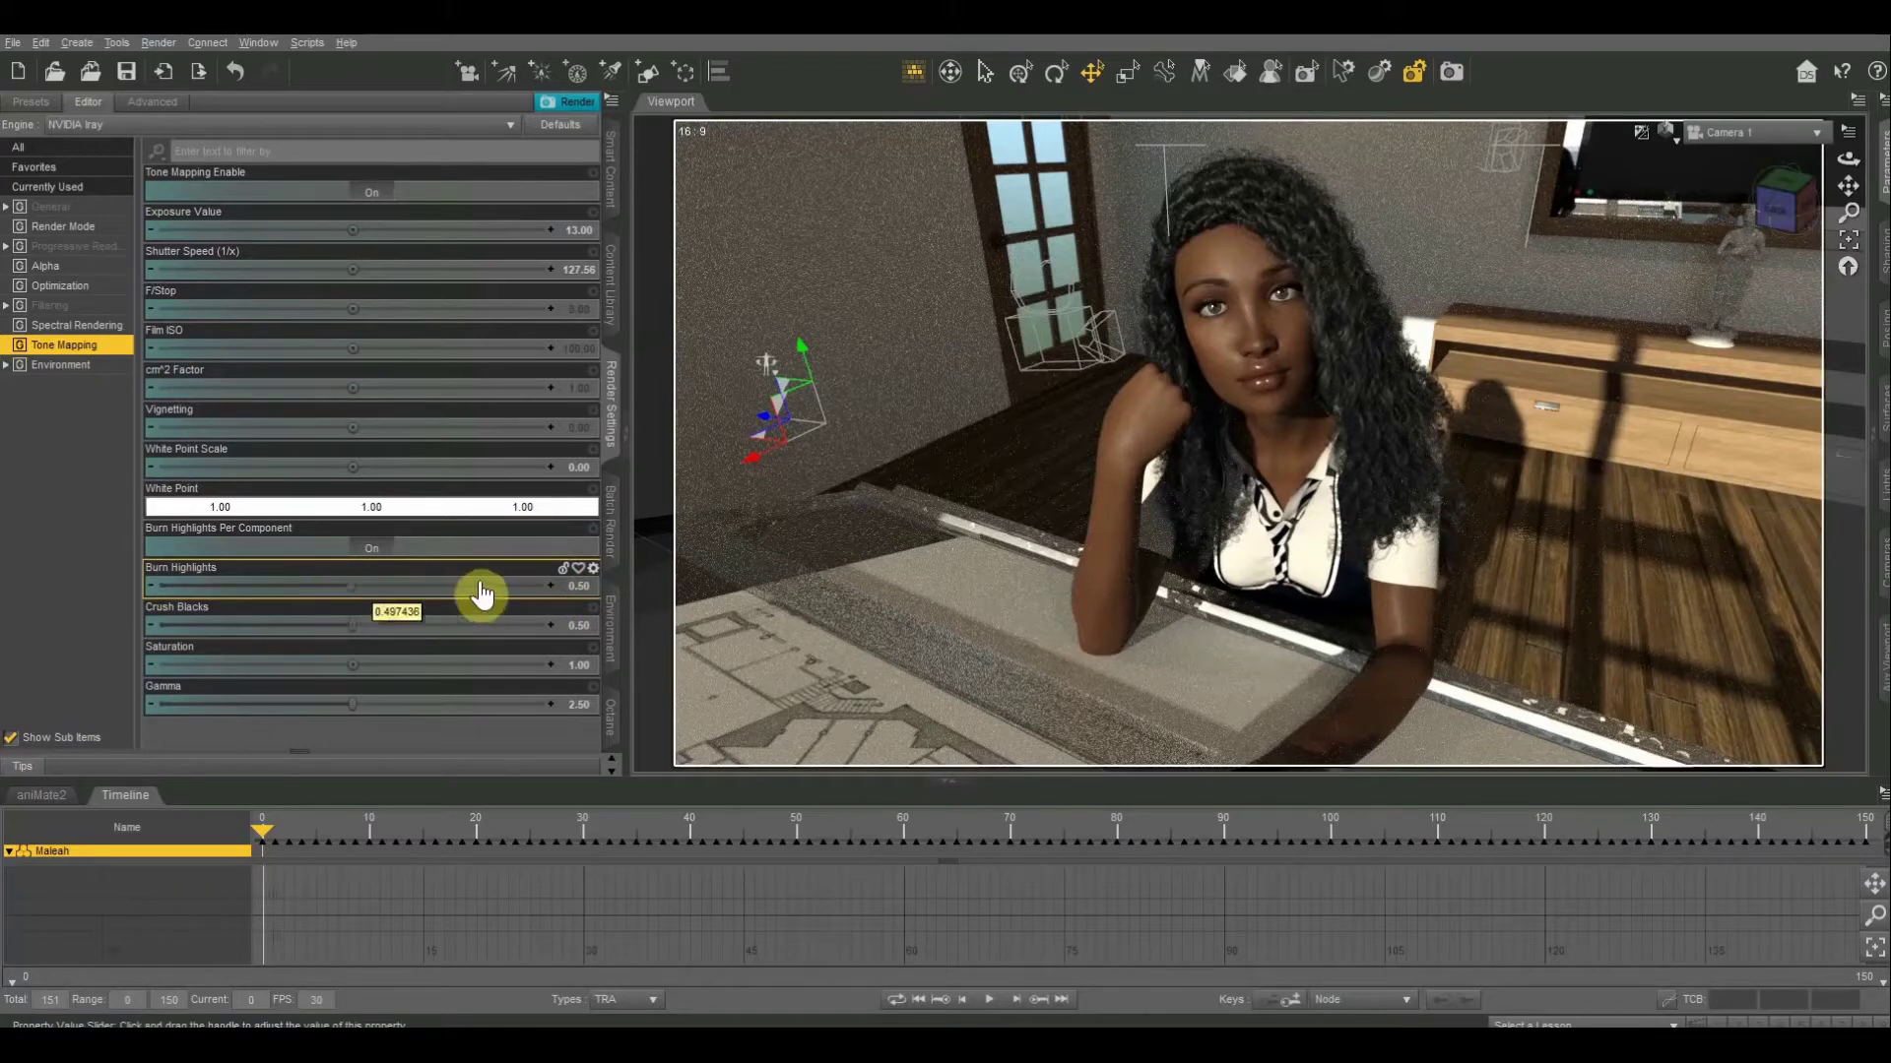
{"action": "left_click", "coordinate": [540, 587]}
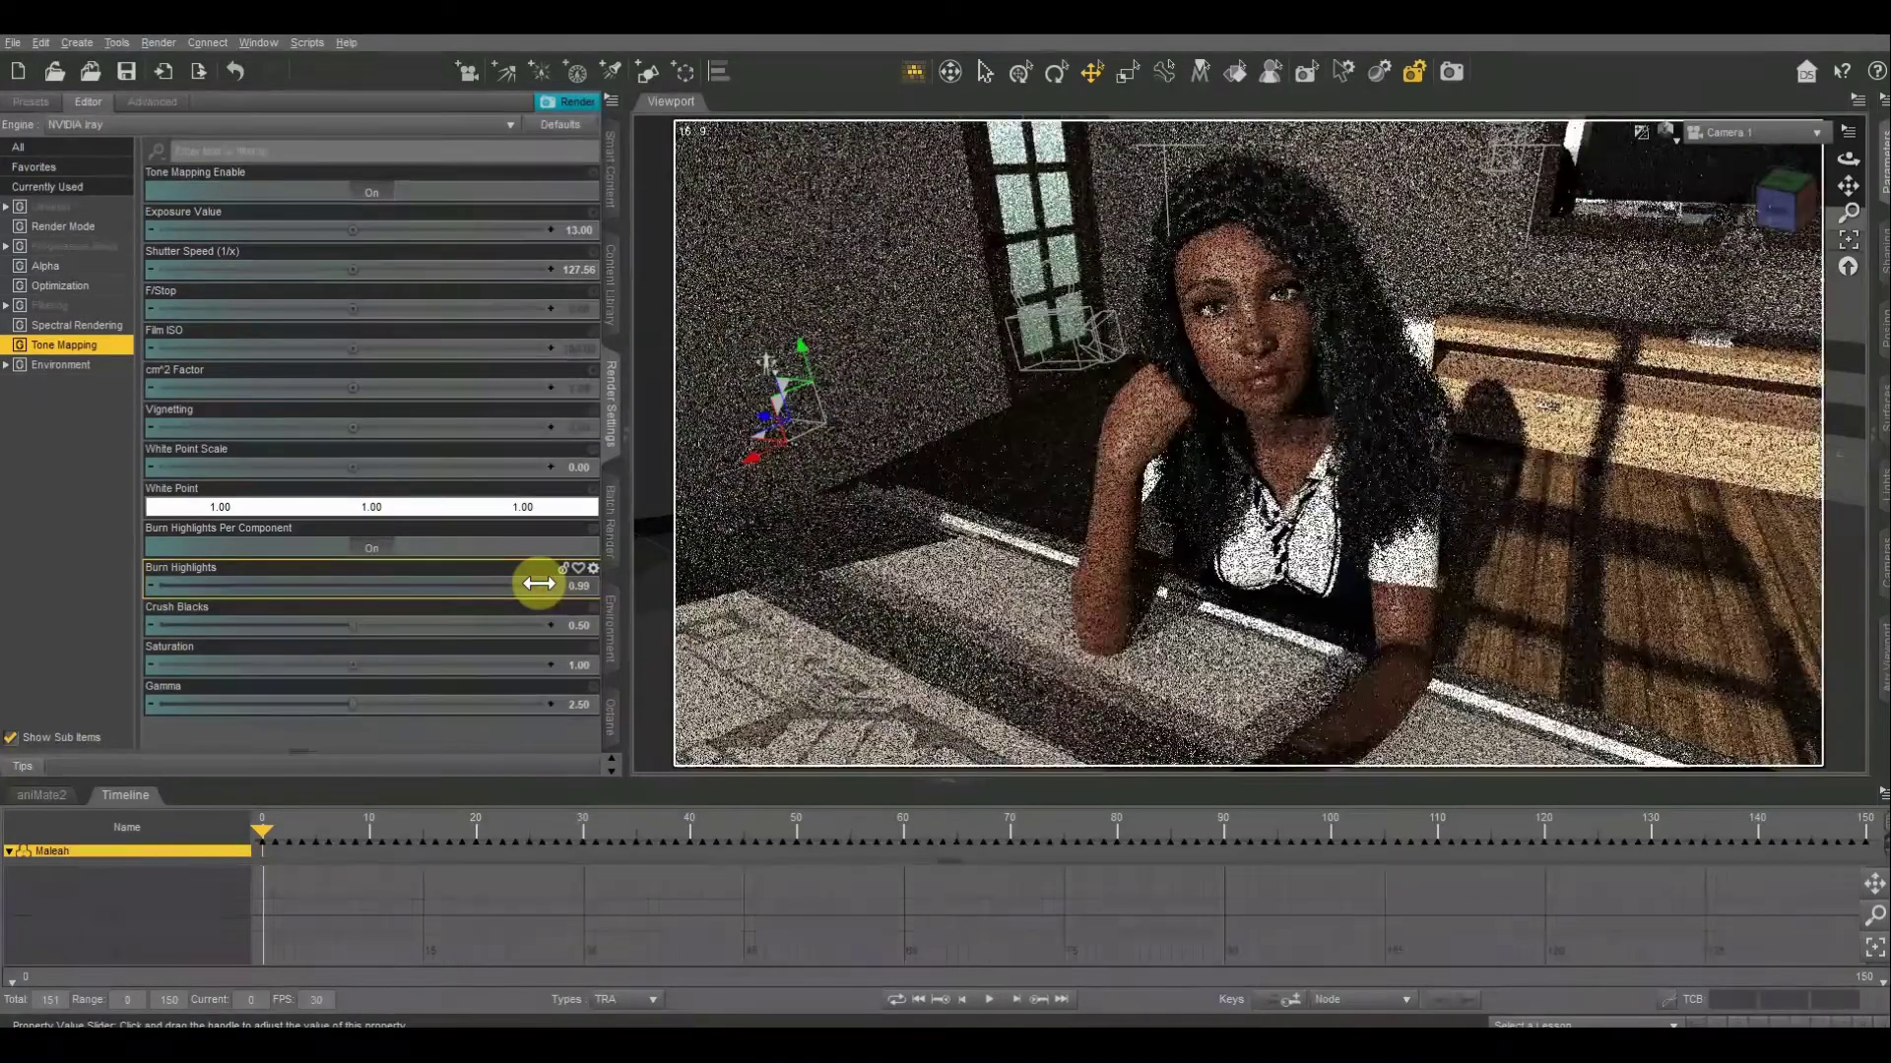
{"action": "left_click", "coordinate": [538, 585]}
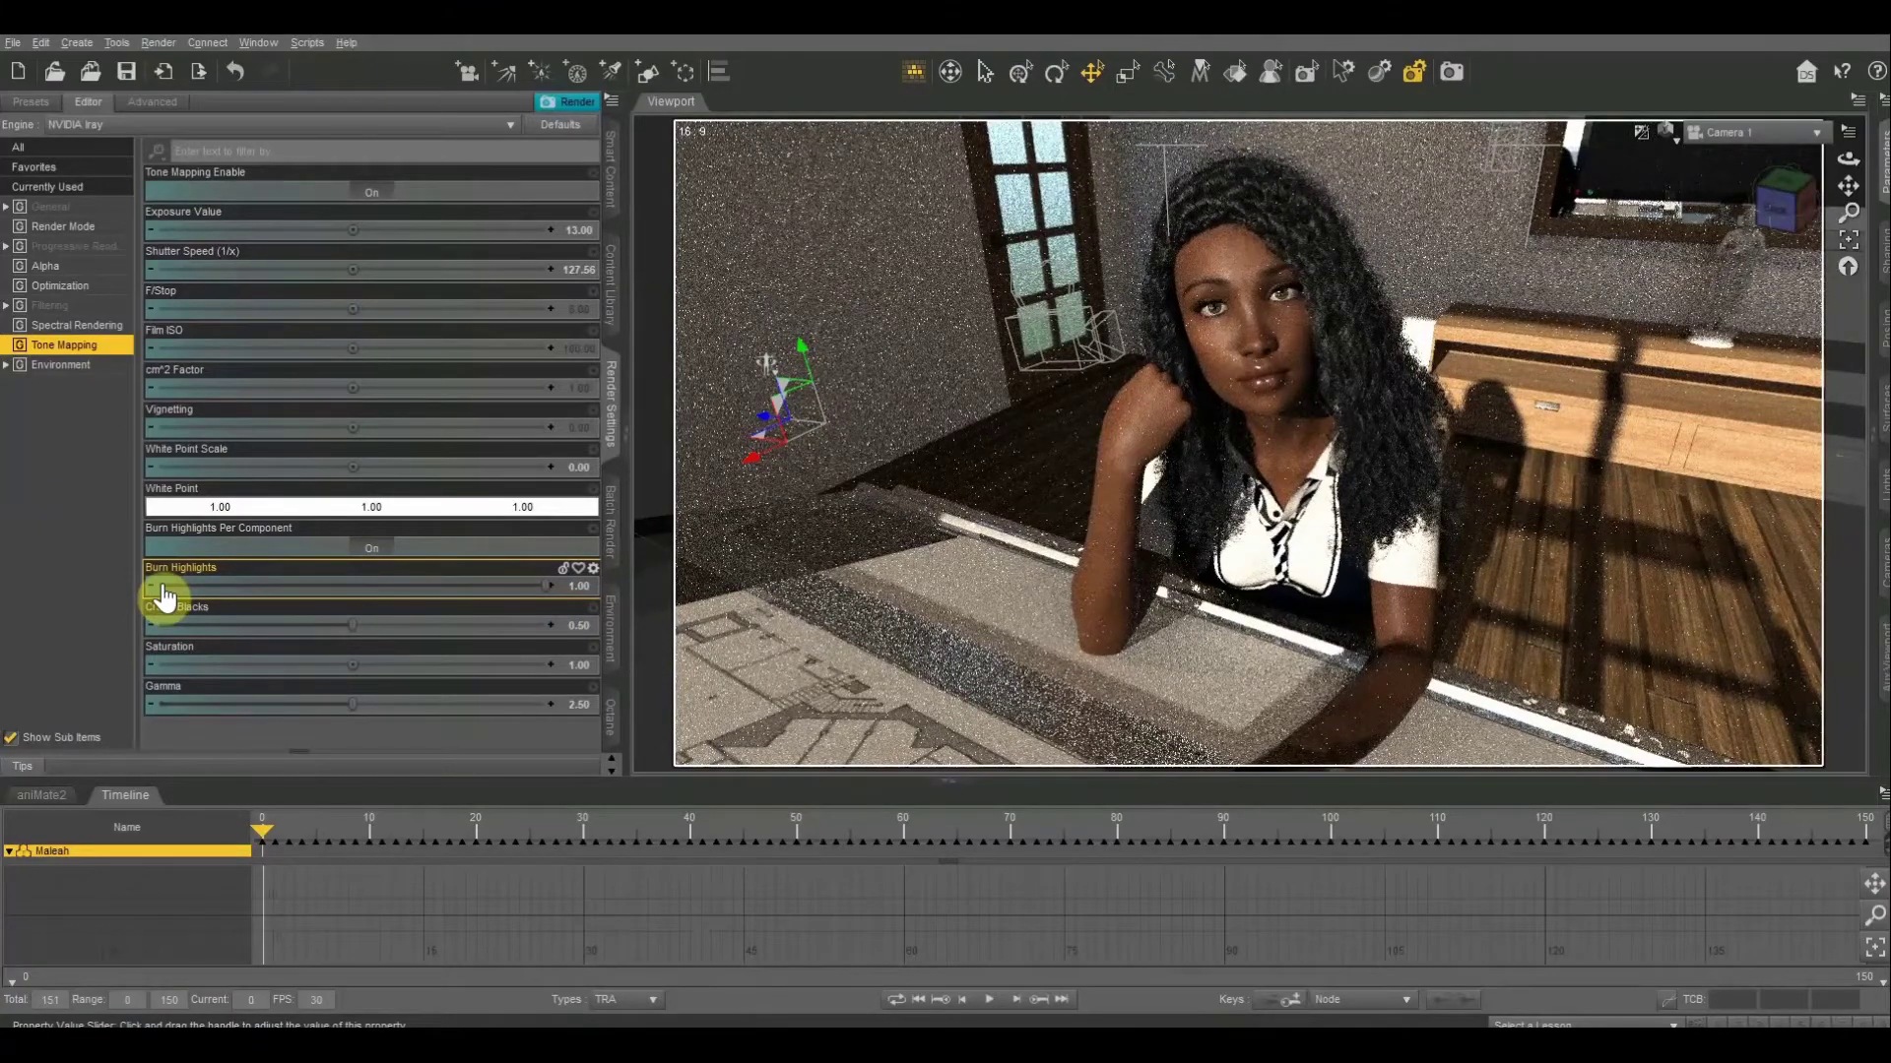
{"action": "left_click_drag", "start_coordinate": [163, 591], "coordinate": [161, 584]}
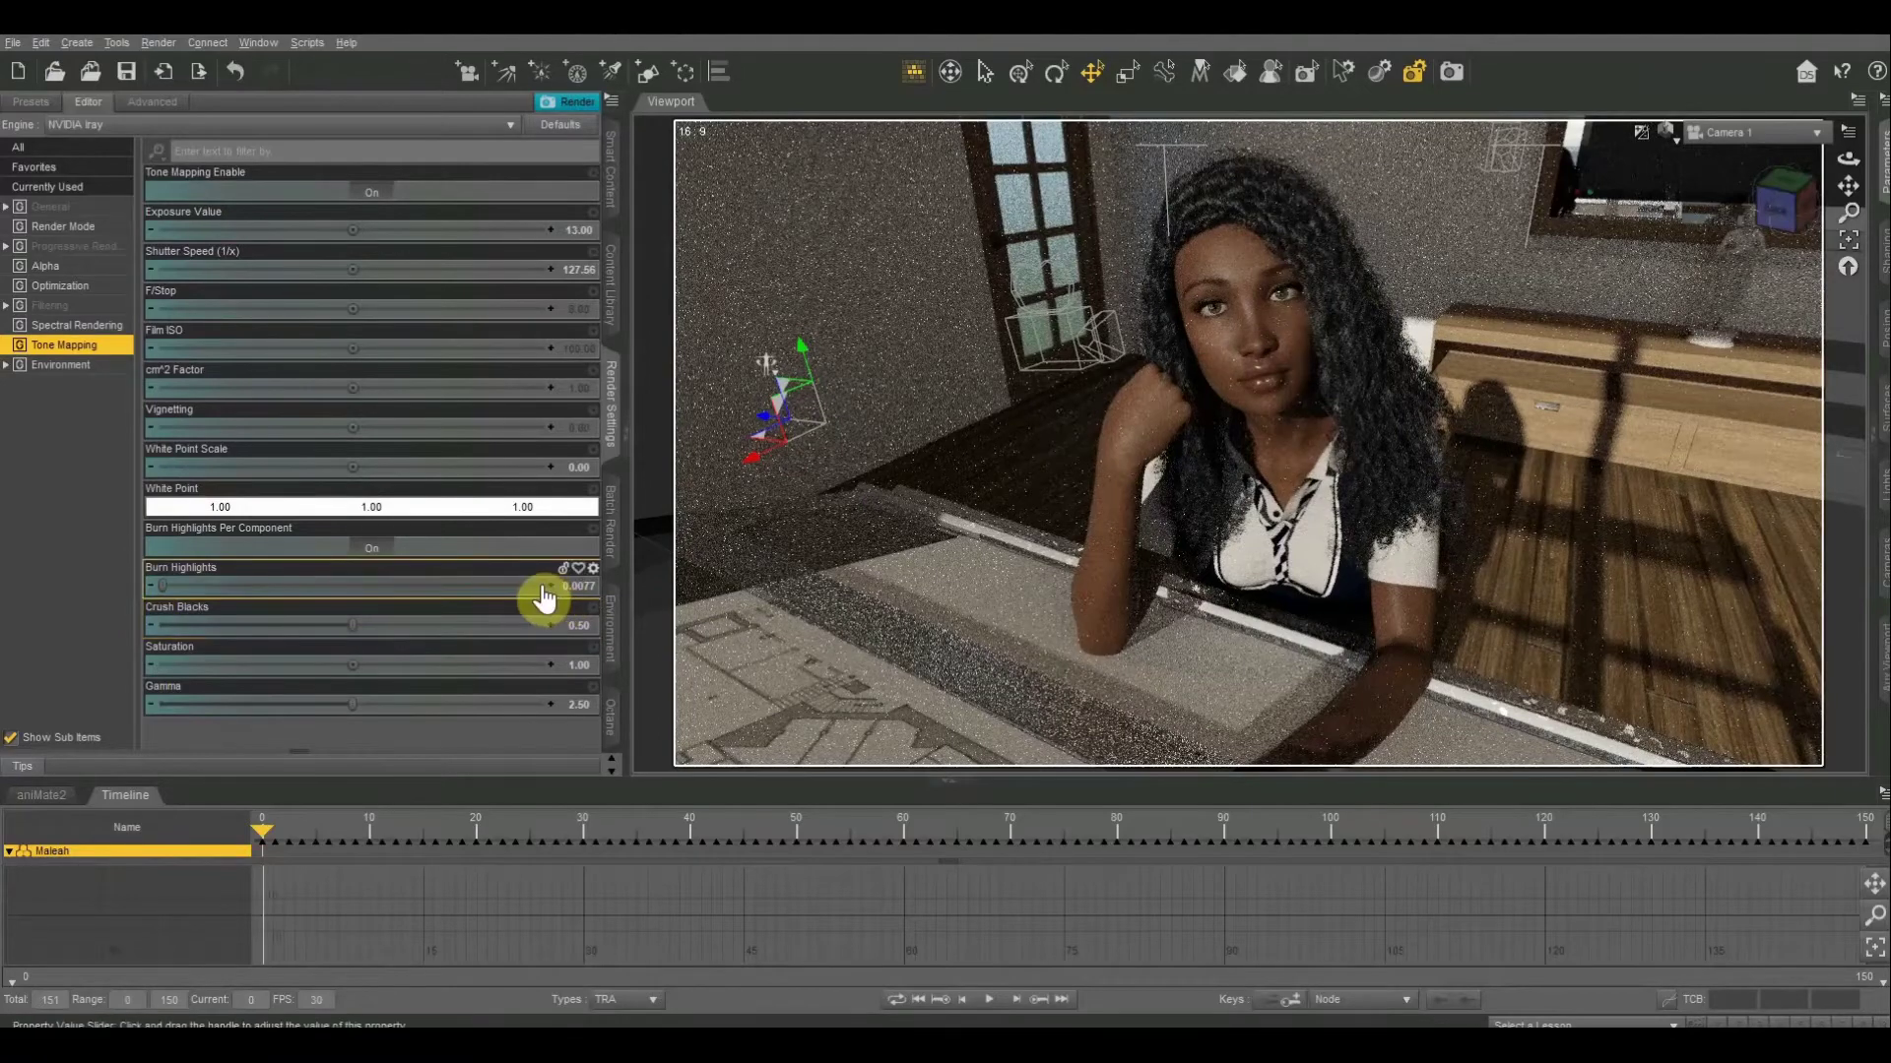
{"action": "mouse_move", "coordinate": [543, 591]}
{"action": "left_mouse_down"}
{"action": "mouse_move", "coordinate": [364, 598]}
{"action": "mouse_move", "coordinate": [355, 581]}
{"action": "left_mouse_up"}
Set Burn Highlights to about 0.51, then sweep Crush Blacks between 0 and 1, settling at 0.51
{"action": "left_click", "coordinate": [356, 634]}
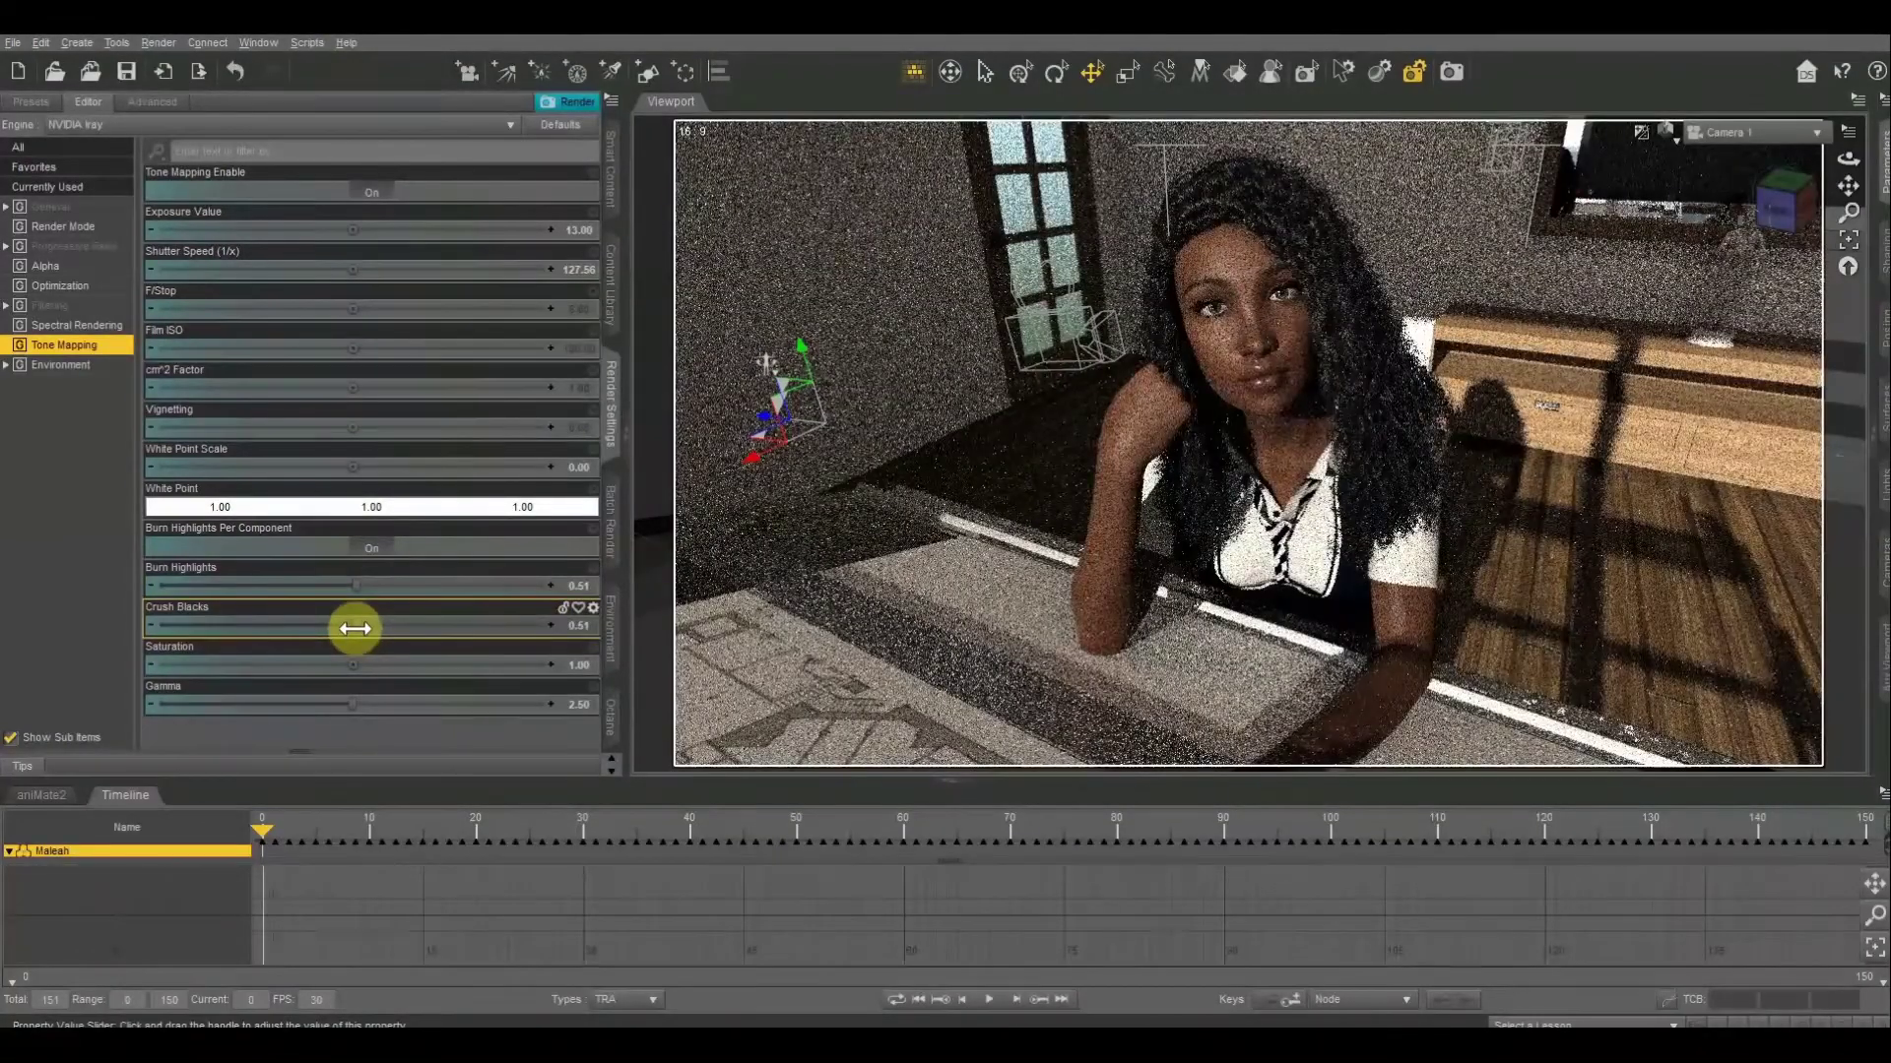
{"action": "mouse_move", "coordinate": [354, 628]}
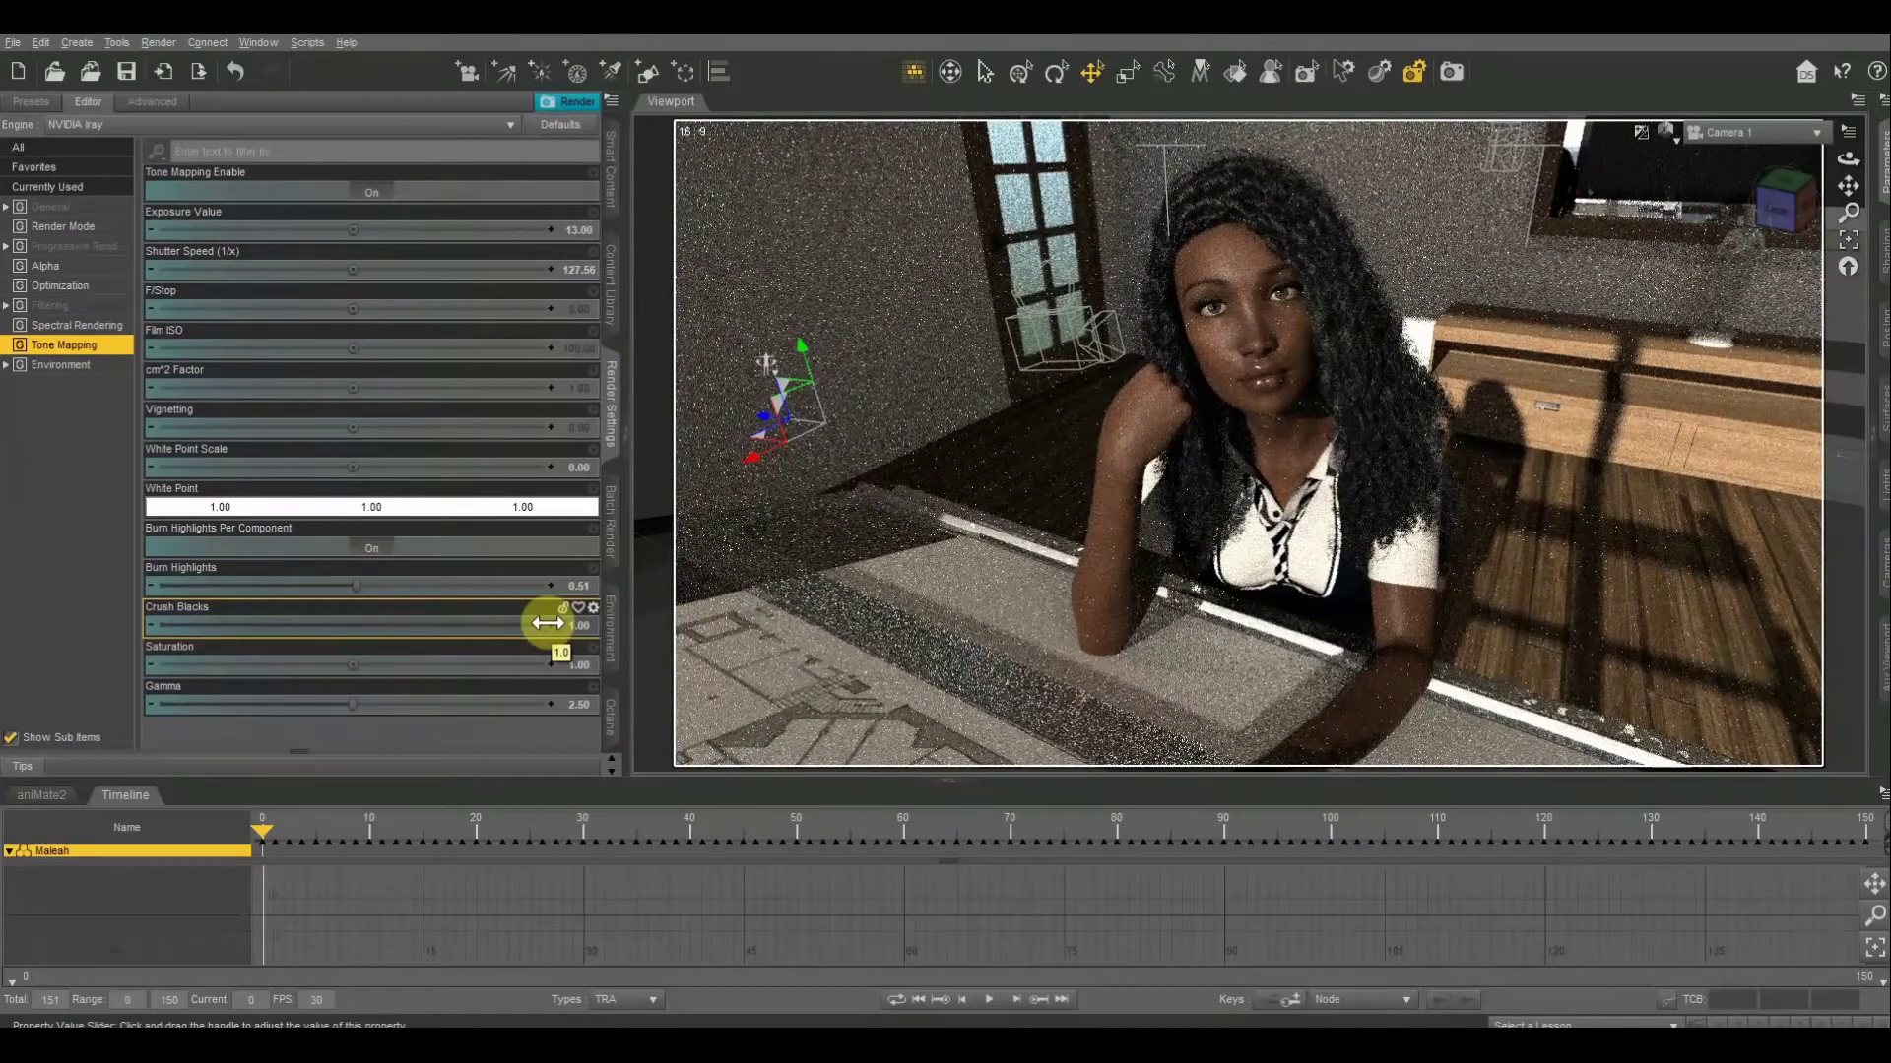
{"action": "left_click_drag", "start_coordinate": [548, 623], "coordinate": [101, 637]}
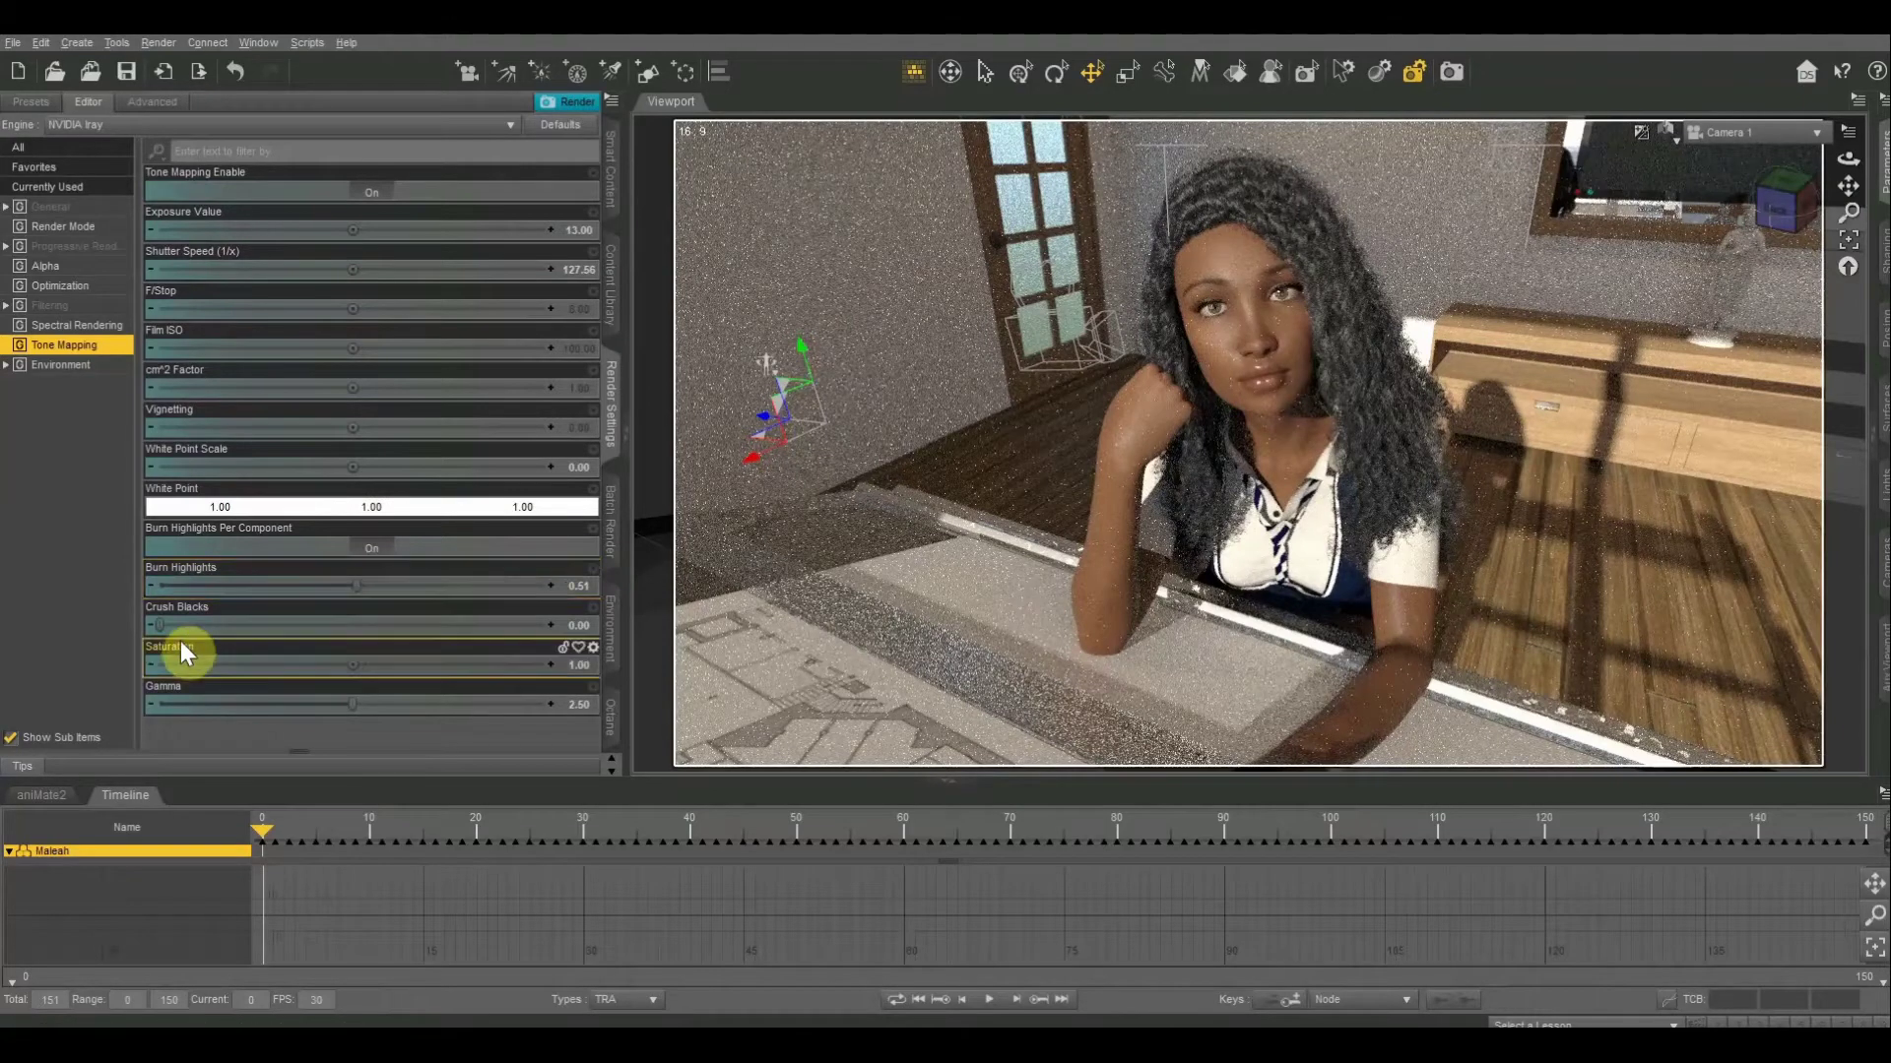
{"action": "mouse_move", "coordinate": [157, 624]}
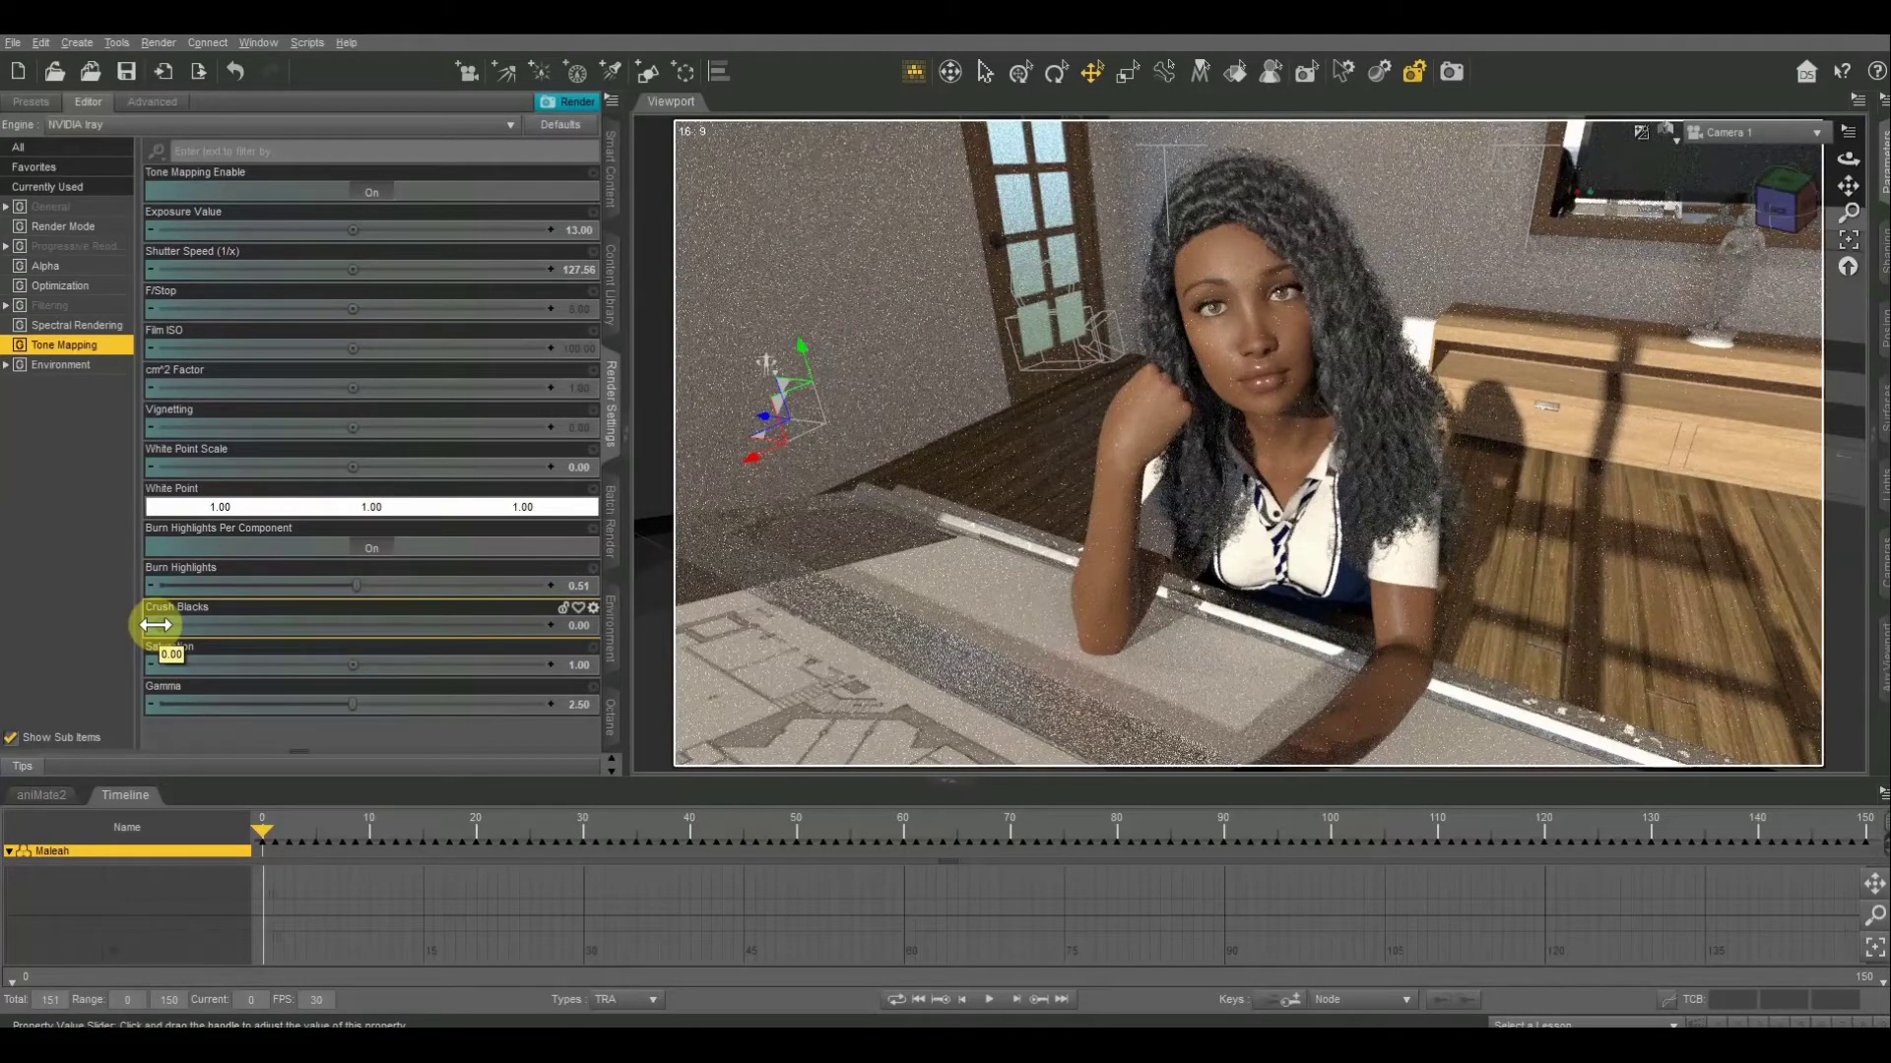
{"action": "left_click_drag", "start_coordinate": [156, 624], "coordinate": [568, 627]}
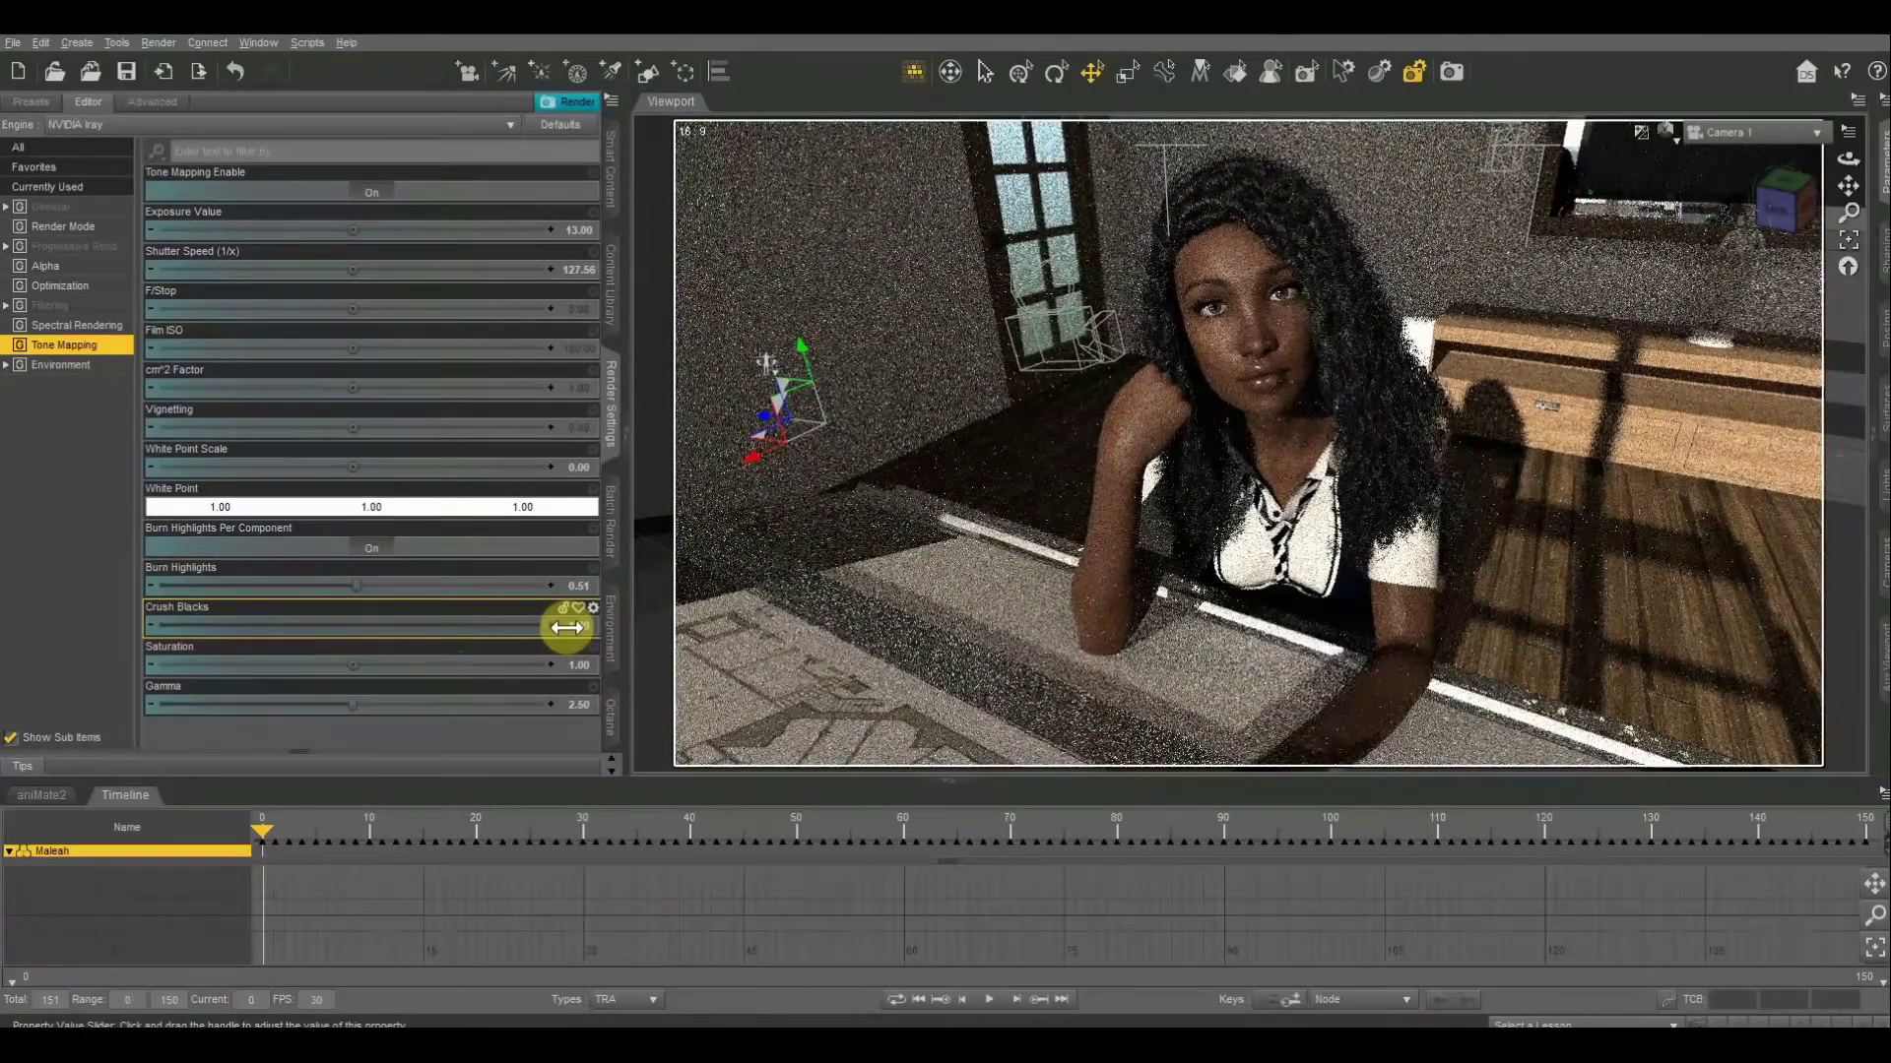
{"action": "left_click_drag", "start_coordinate": [541, 625], "coordinate": [351, 628]}
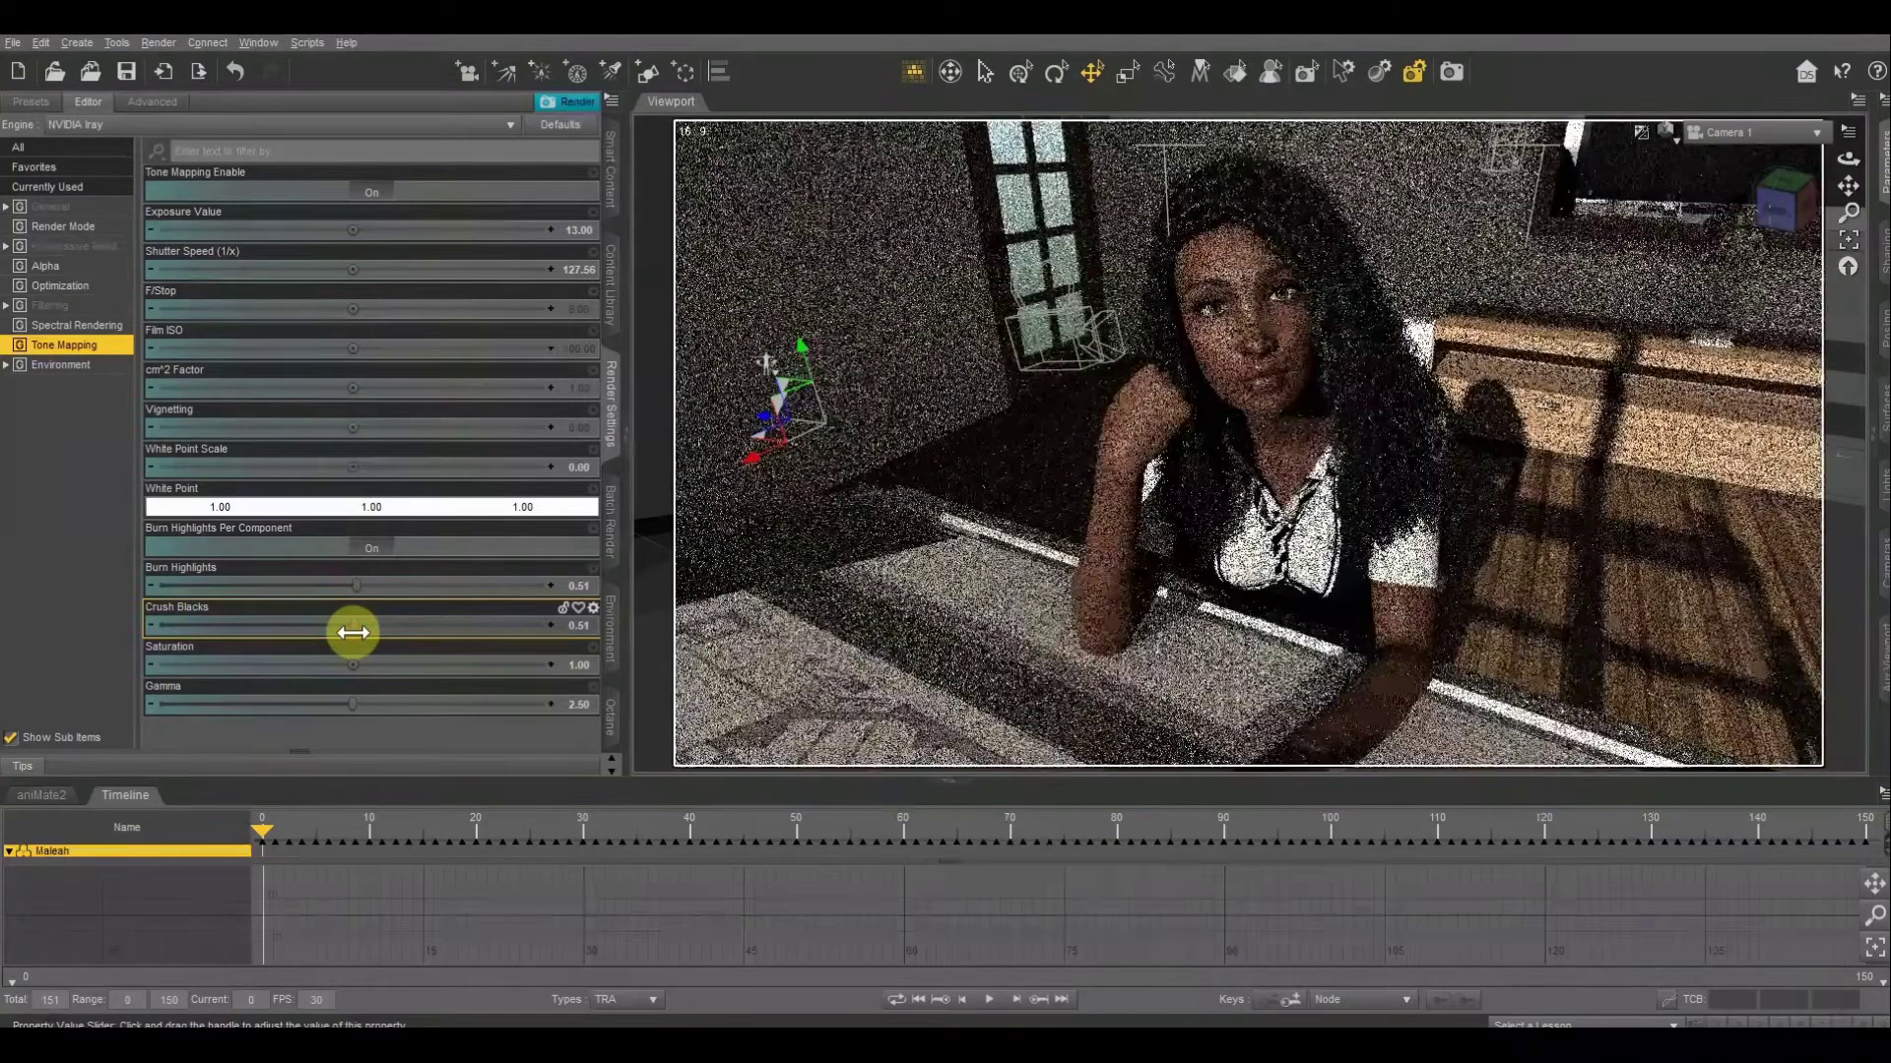
Push Saturation up to about 3.52 for an oversaturated look, then settle it near 1.25
{"action": "mouse_move", "coordinate": [347, 677]}
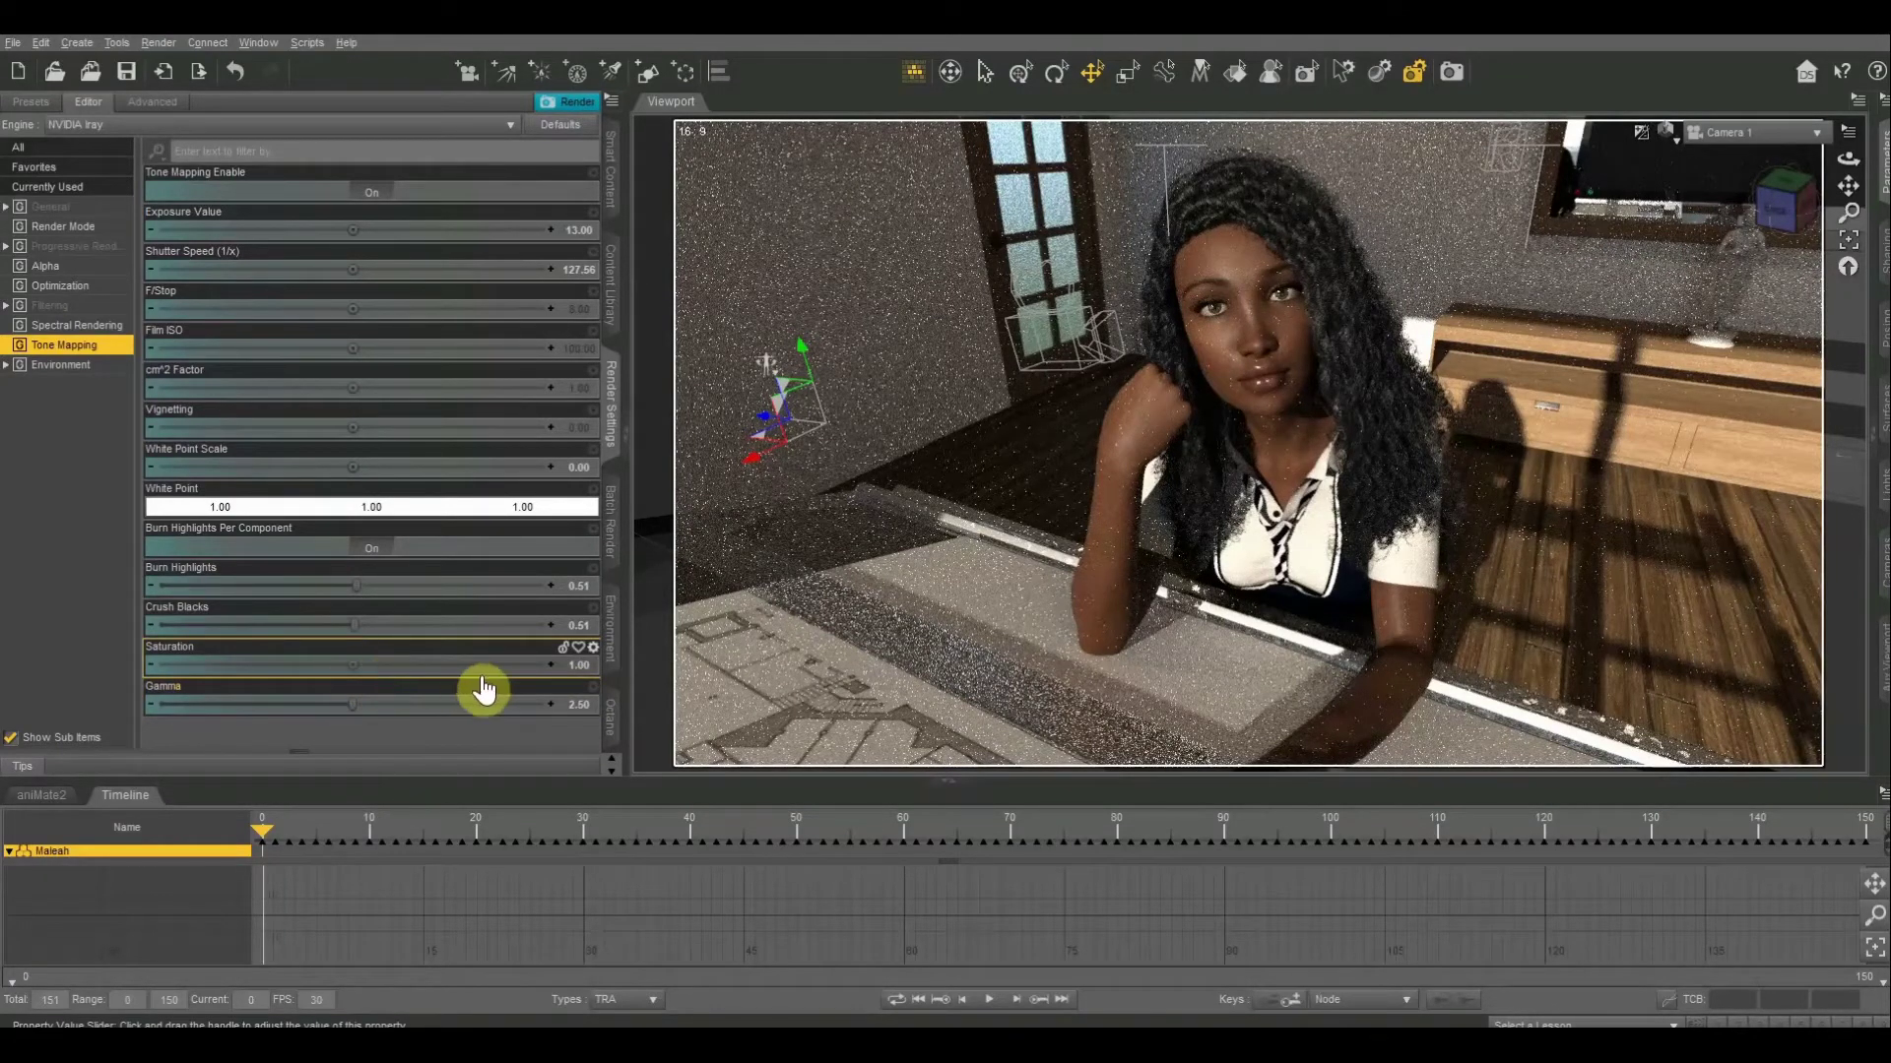
{"action": "mouse_move", "coordinate": [508, 685]}
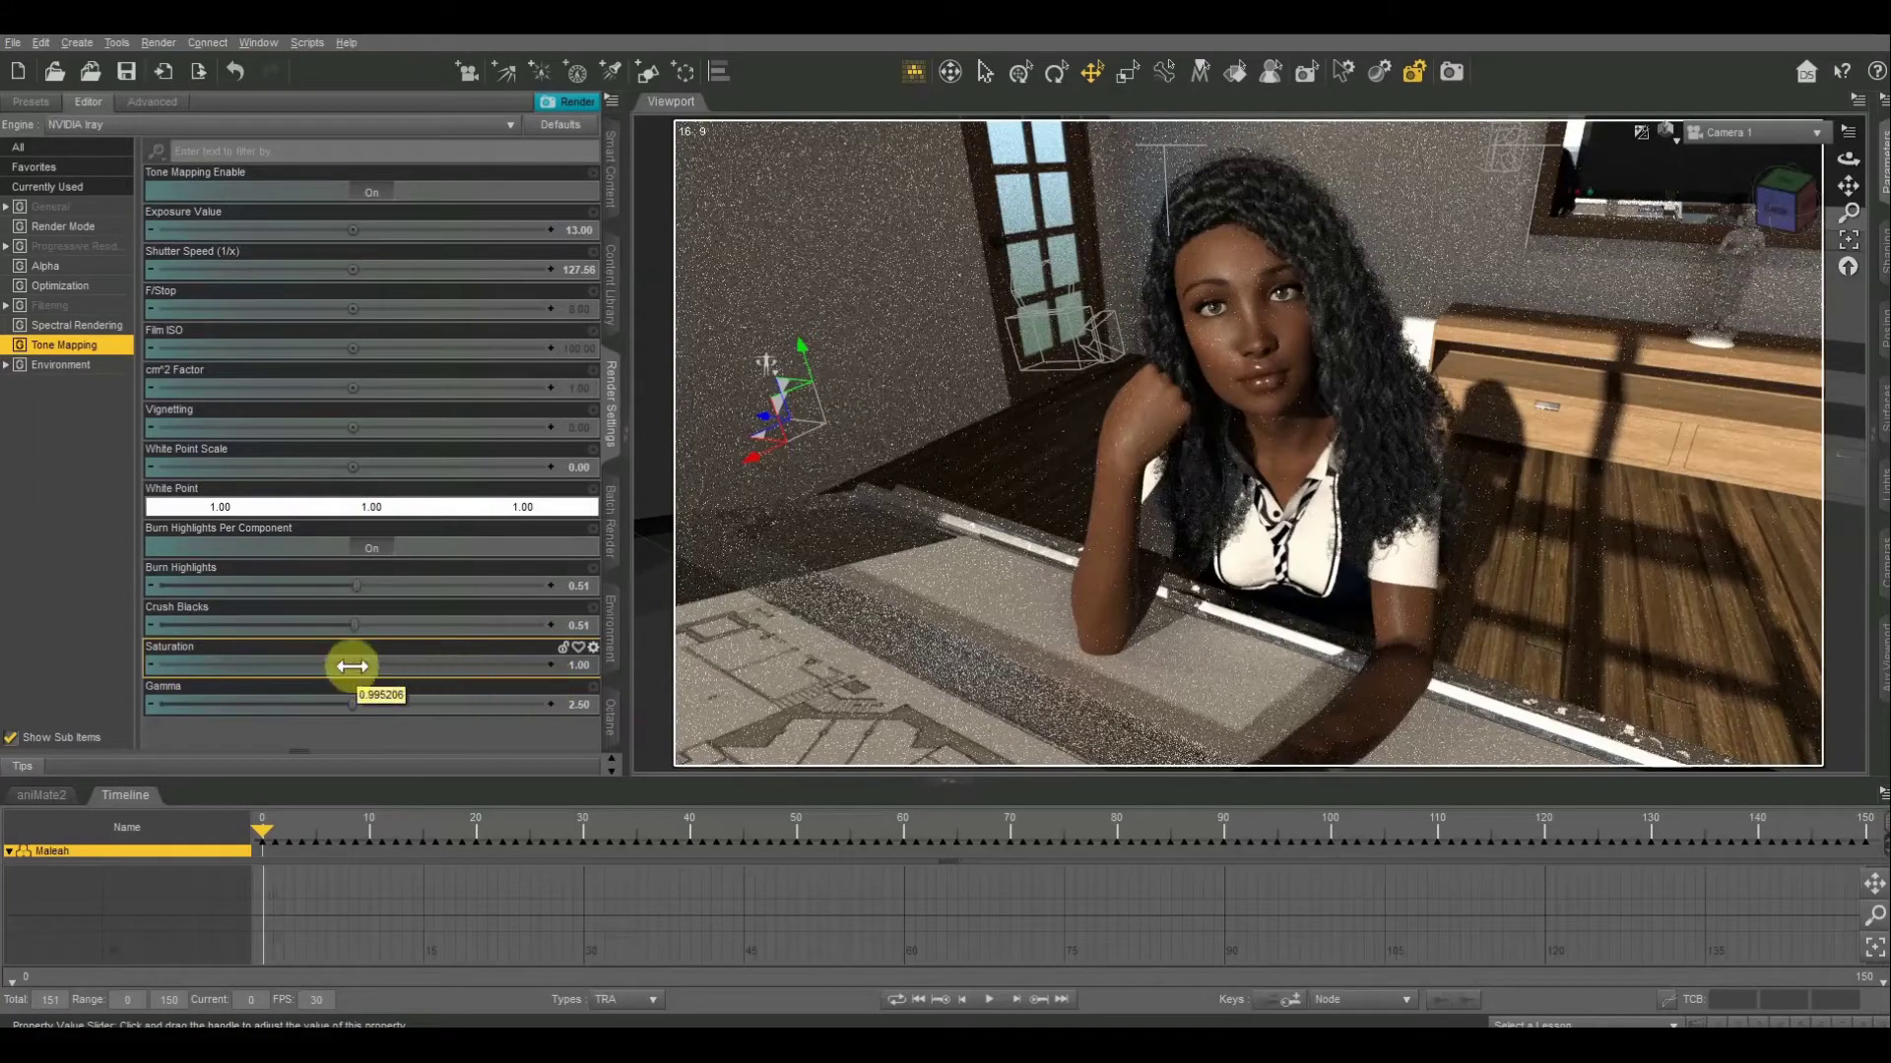
{"action": "left_click_drag", "start_coordinate": [353, 665], "coordinate": [352, 667]}
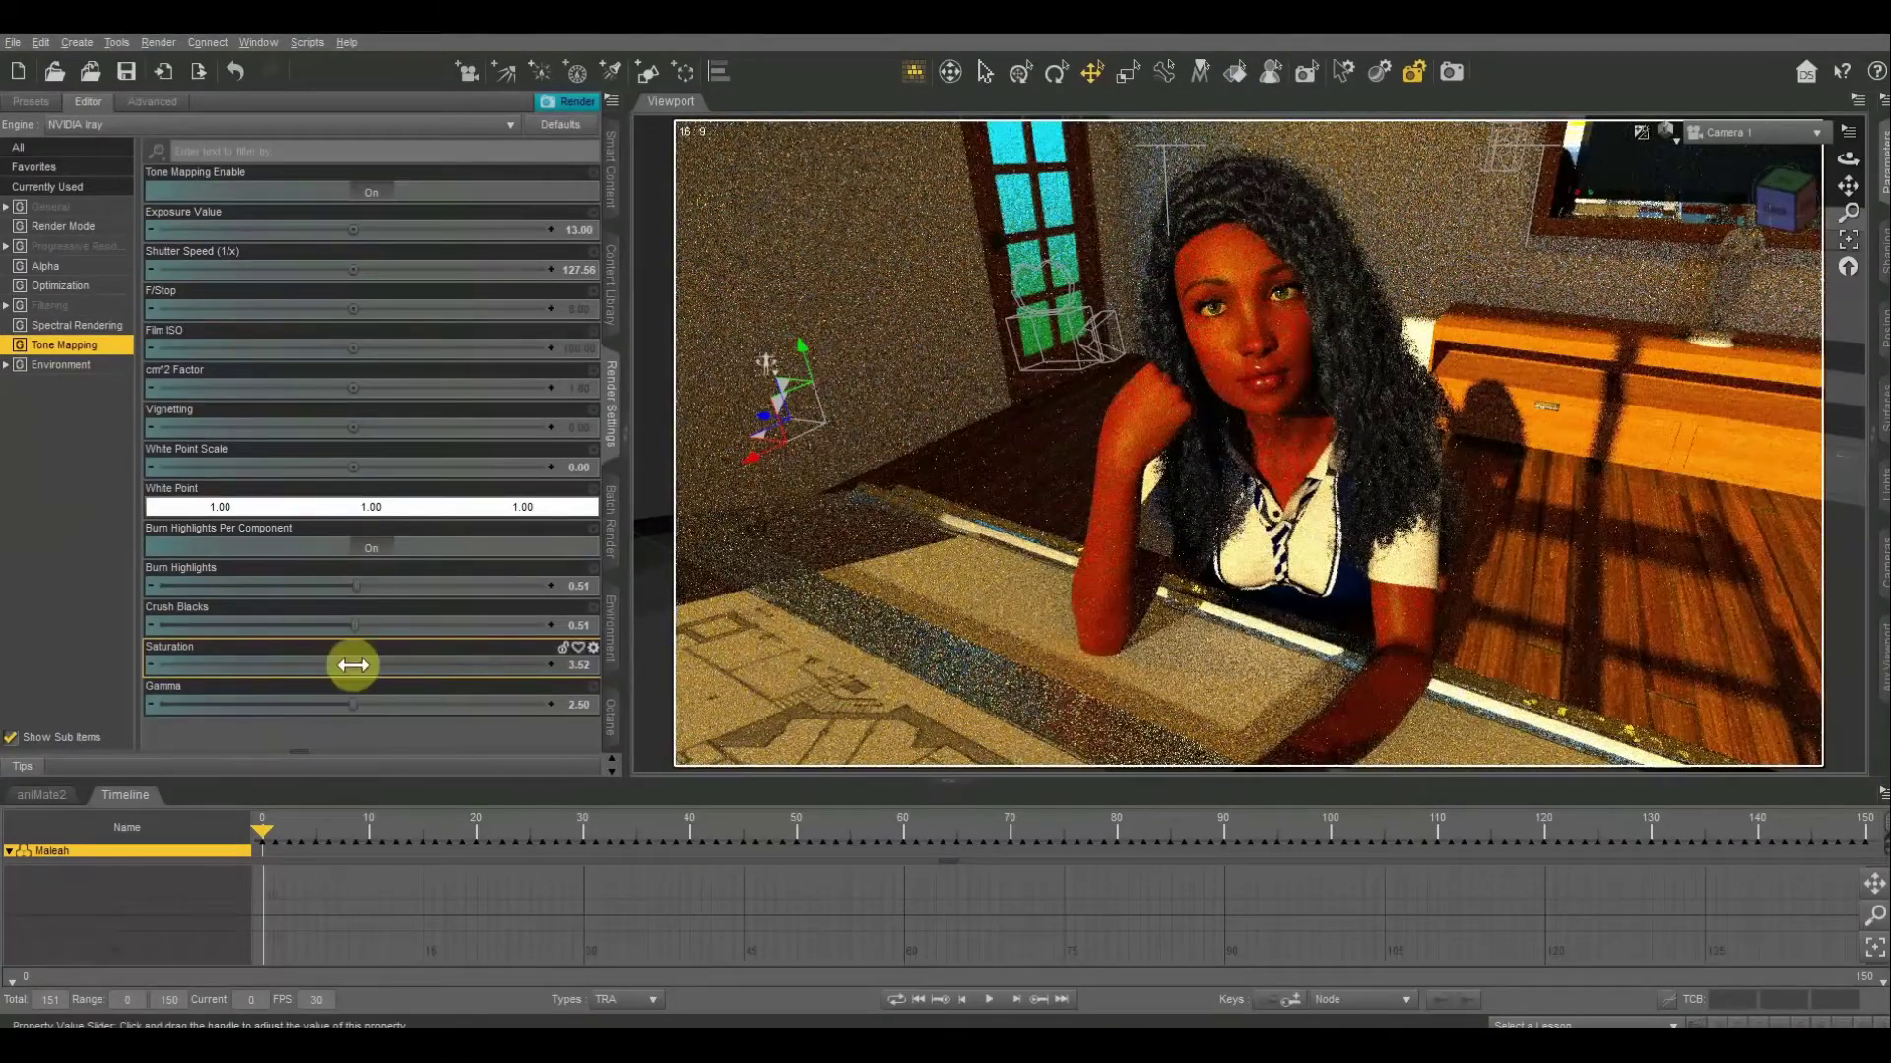
{"action": "mouse_move", "coordinate": [354, 663]}
{"action": "left_mouse_down"}
{"action": "mouse_move", "coordinate": [388, 683]}
{"action": "mouse_move", "coordinate": [349, 667]}
{"action": "left_mouse_up"}
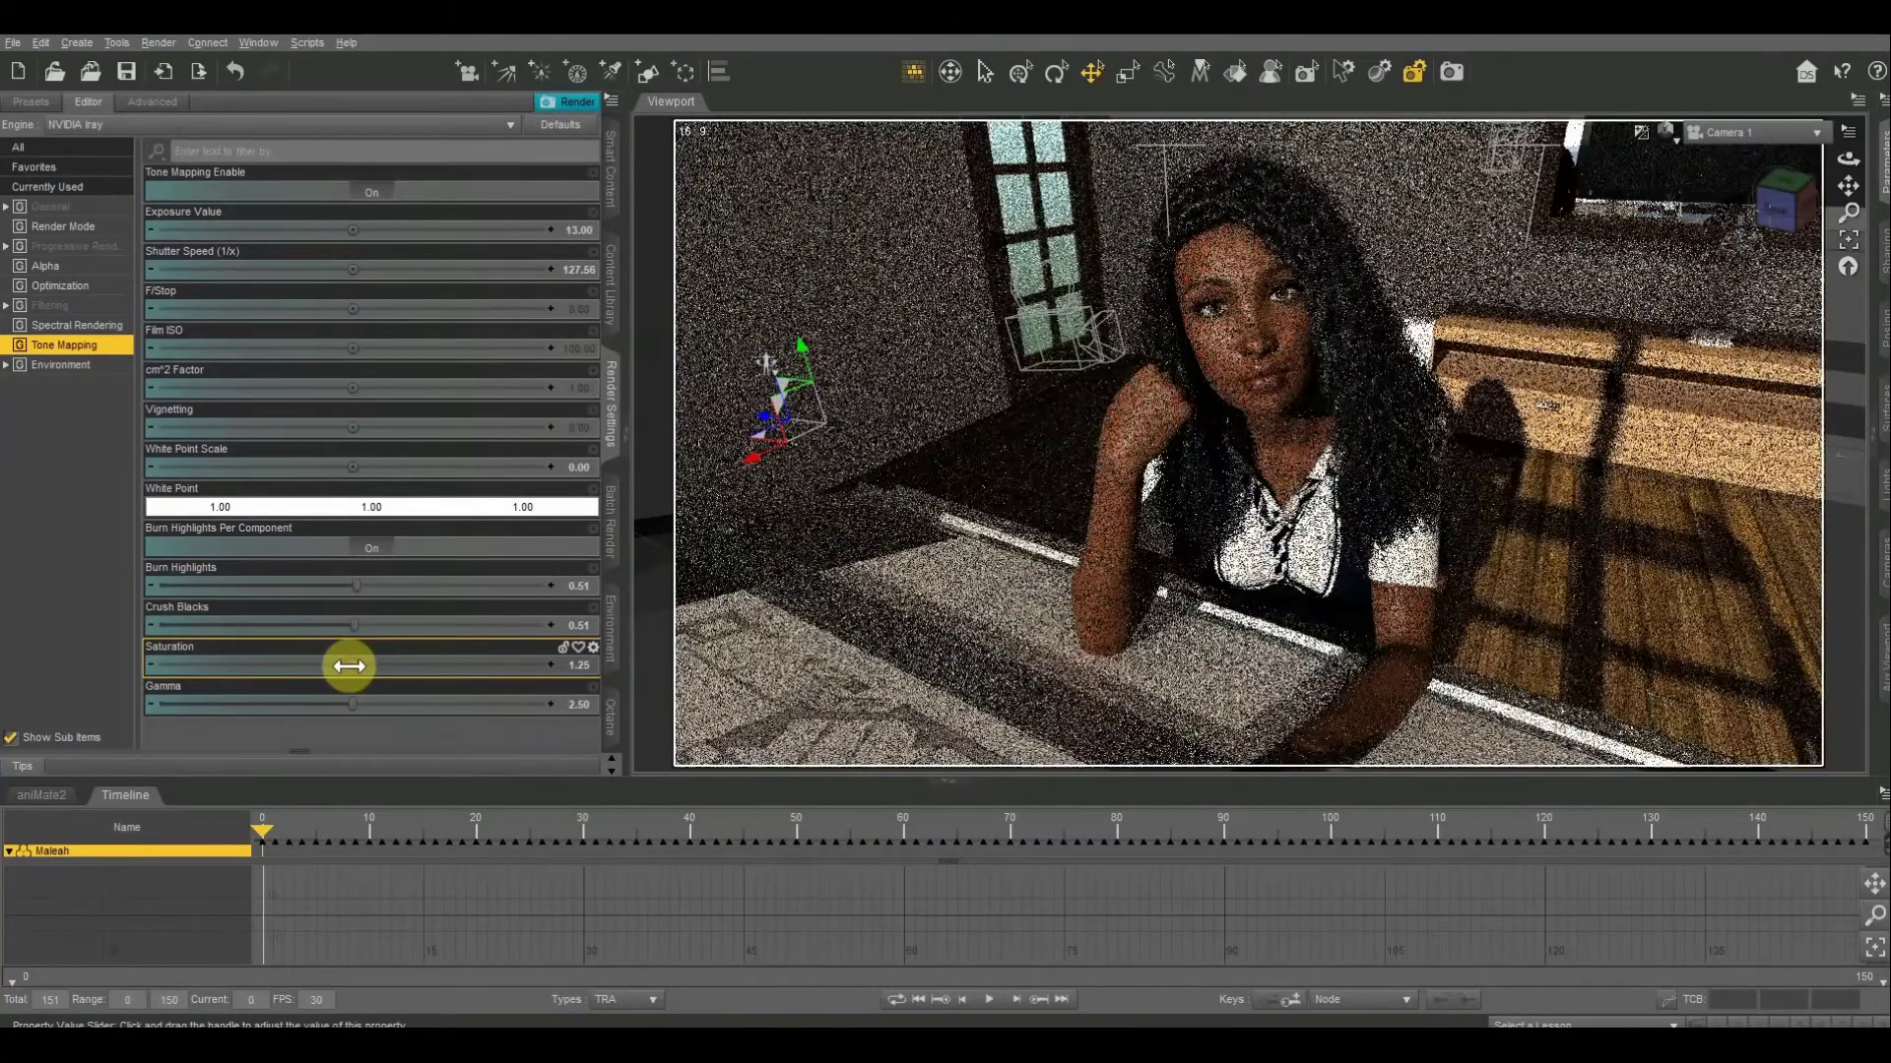
Enter 0 for Saturation so the desk scene renders in black and white
{"action": "left_click", "coordinate": [581, 665]}
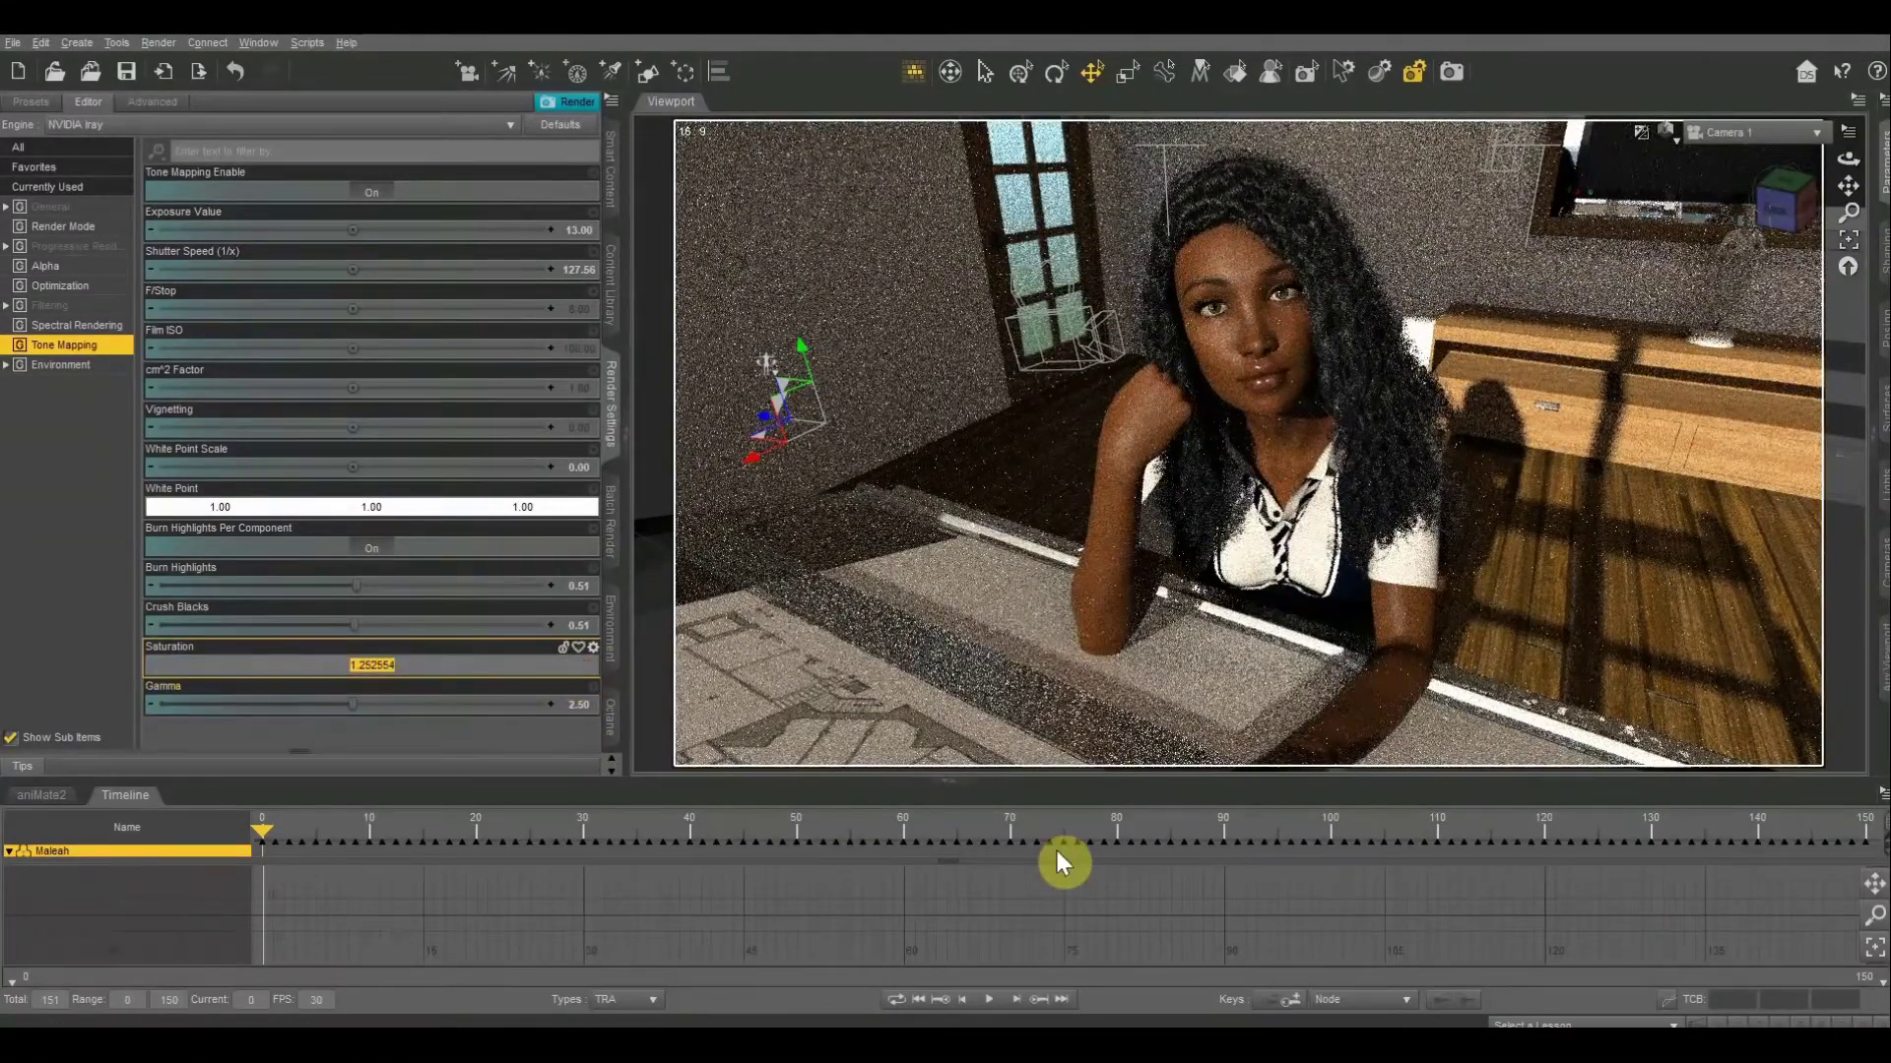
{"action": "type", "text": "0"}
{"action": "key", "text": "Return"}
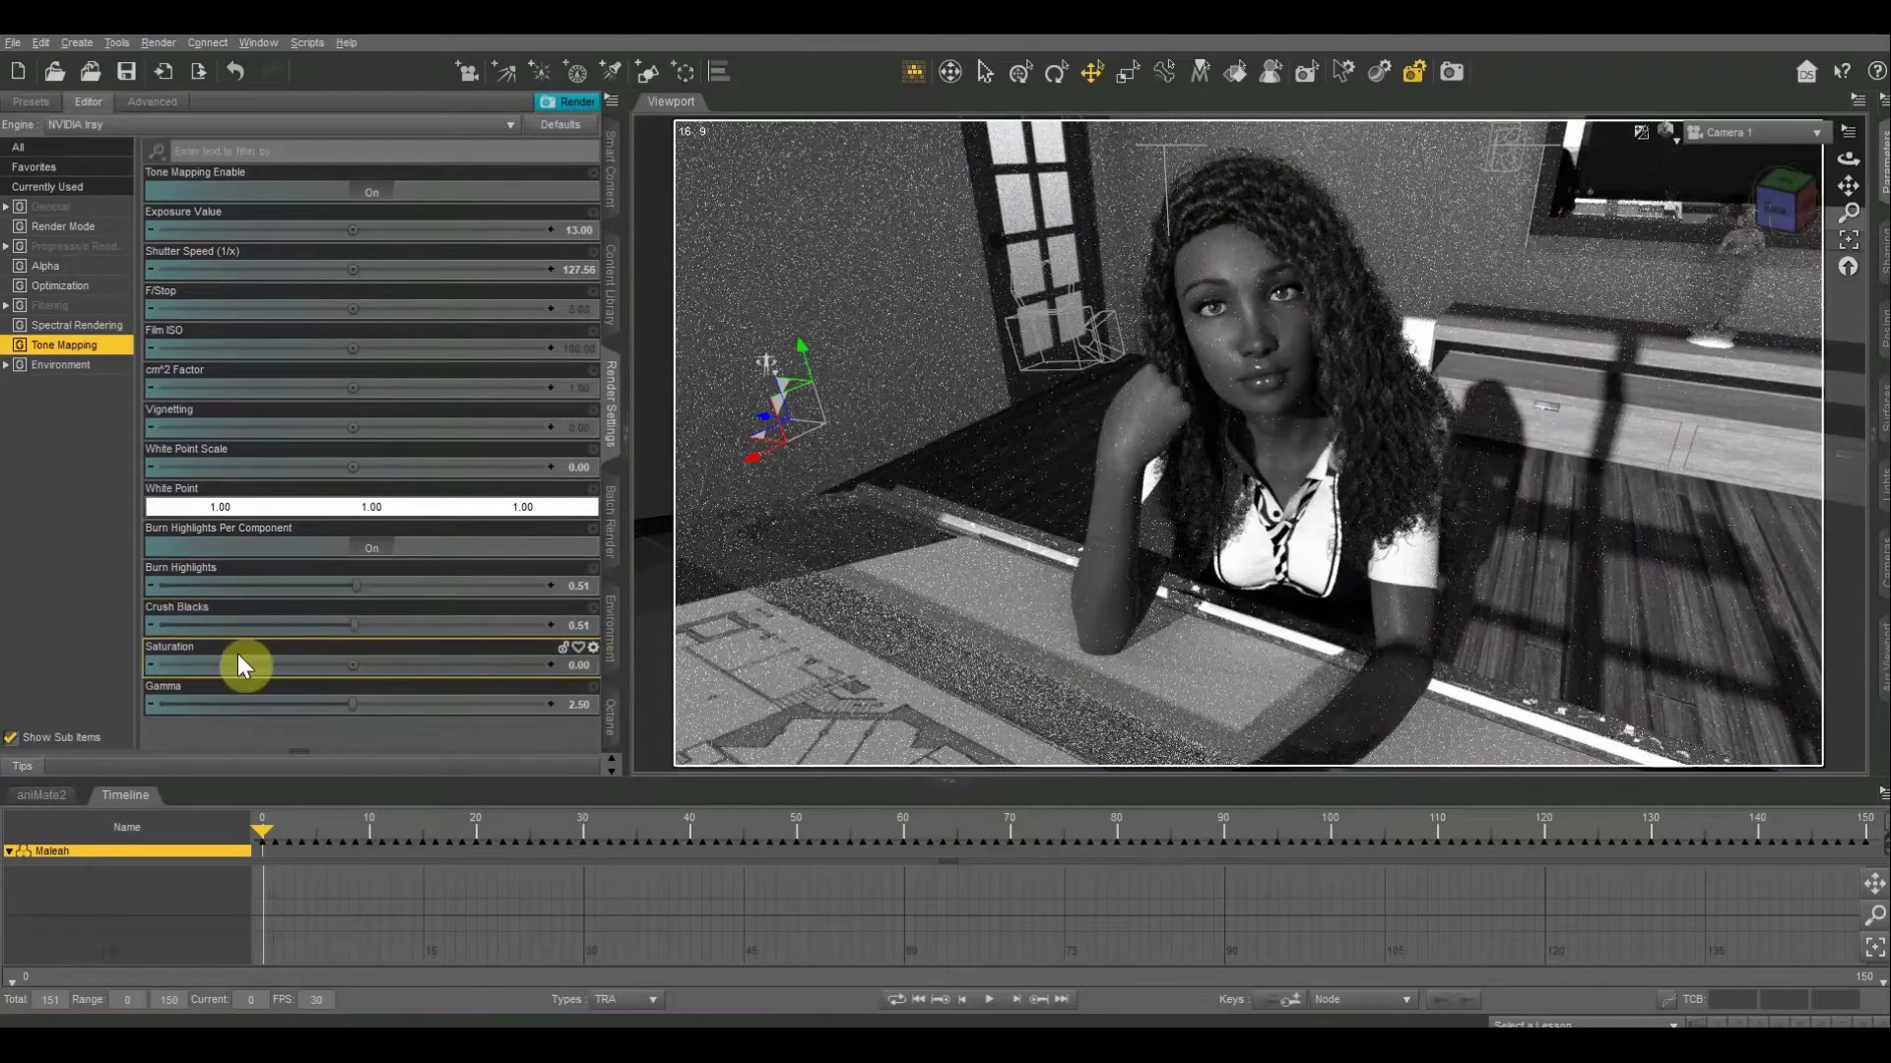
{"action": "mouse_move", "coordinate": [353, 669]}
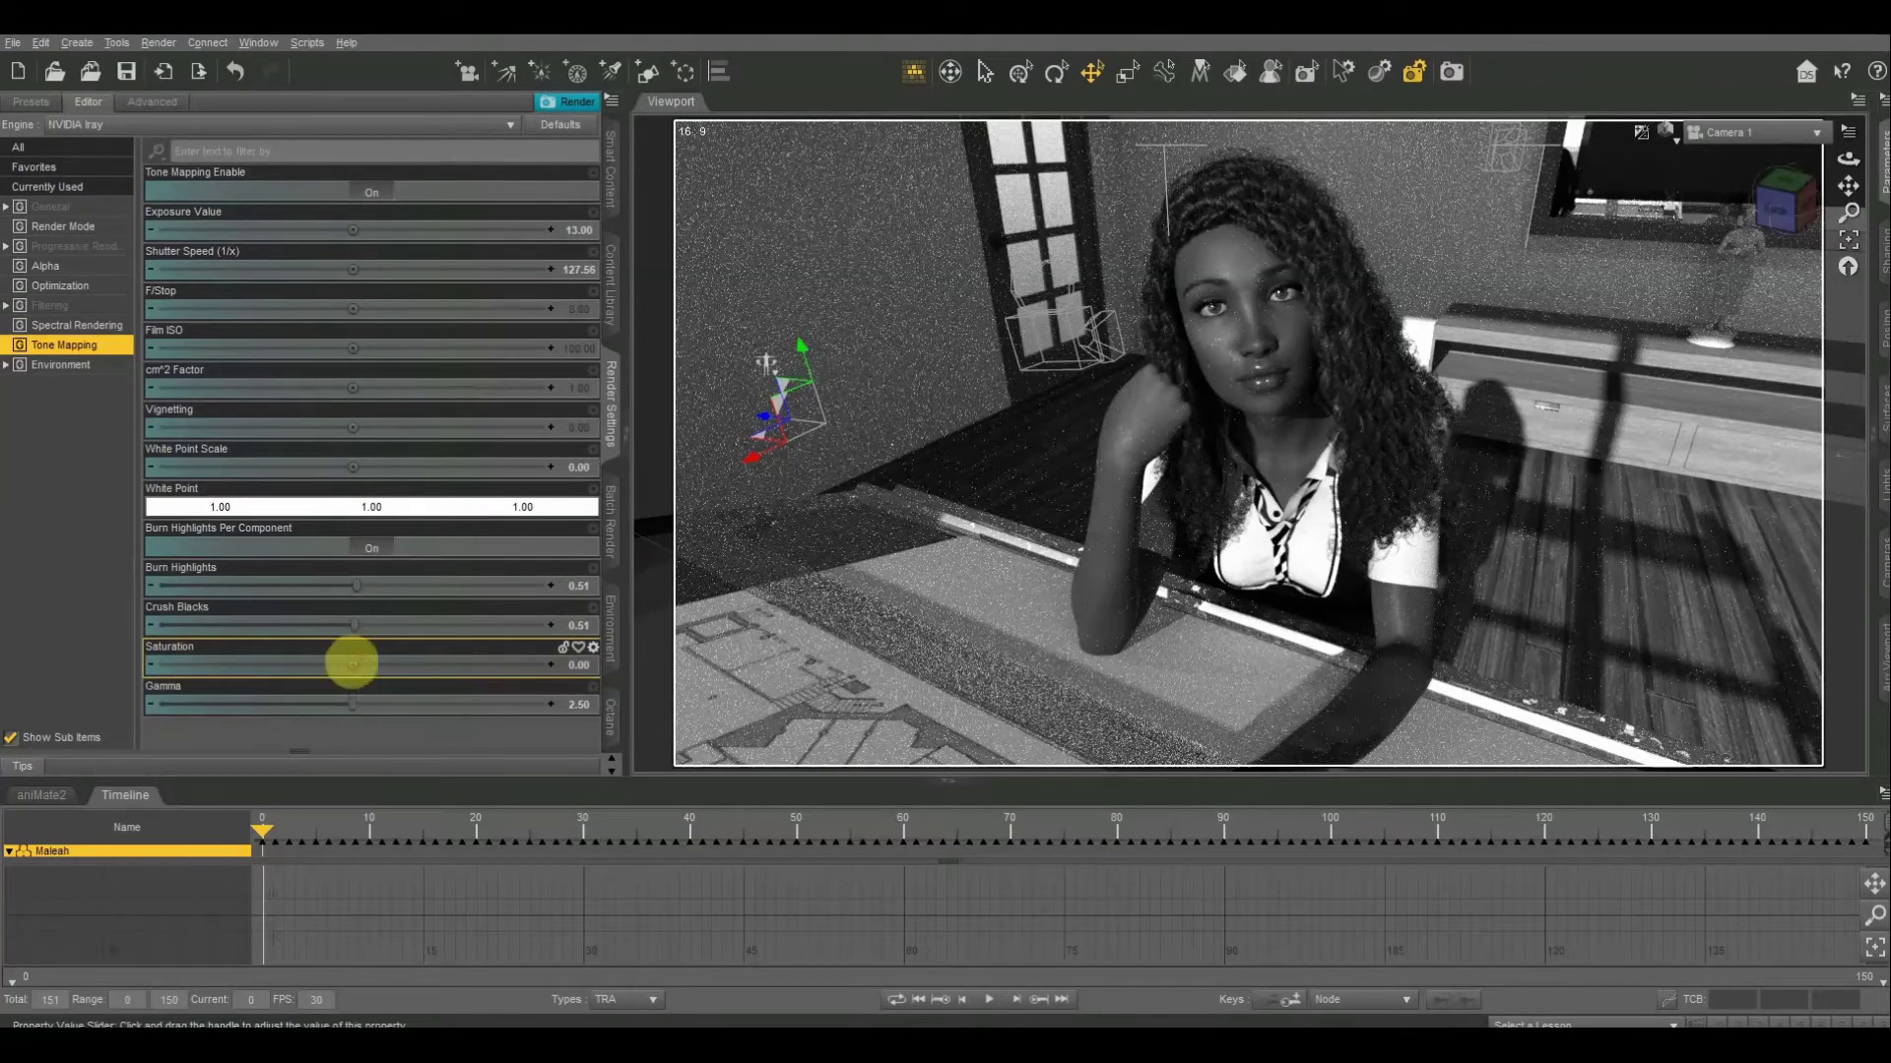
Drag Saturation to about -2.06 for a teal tint, then reset it to 0 and then 1
{"action": "left_click_drag", "start_coordinate": [352, 663], "coordinate": [660, 679]}
{"action": "left_click", "coordinate": [581, 664]}
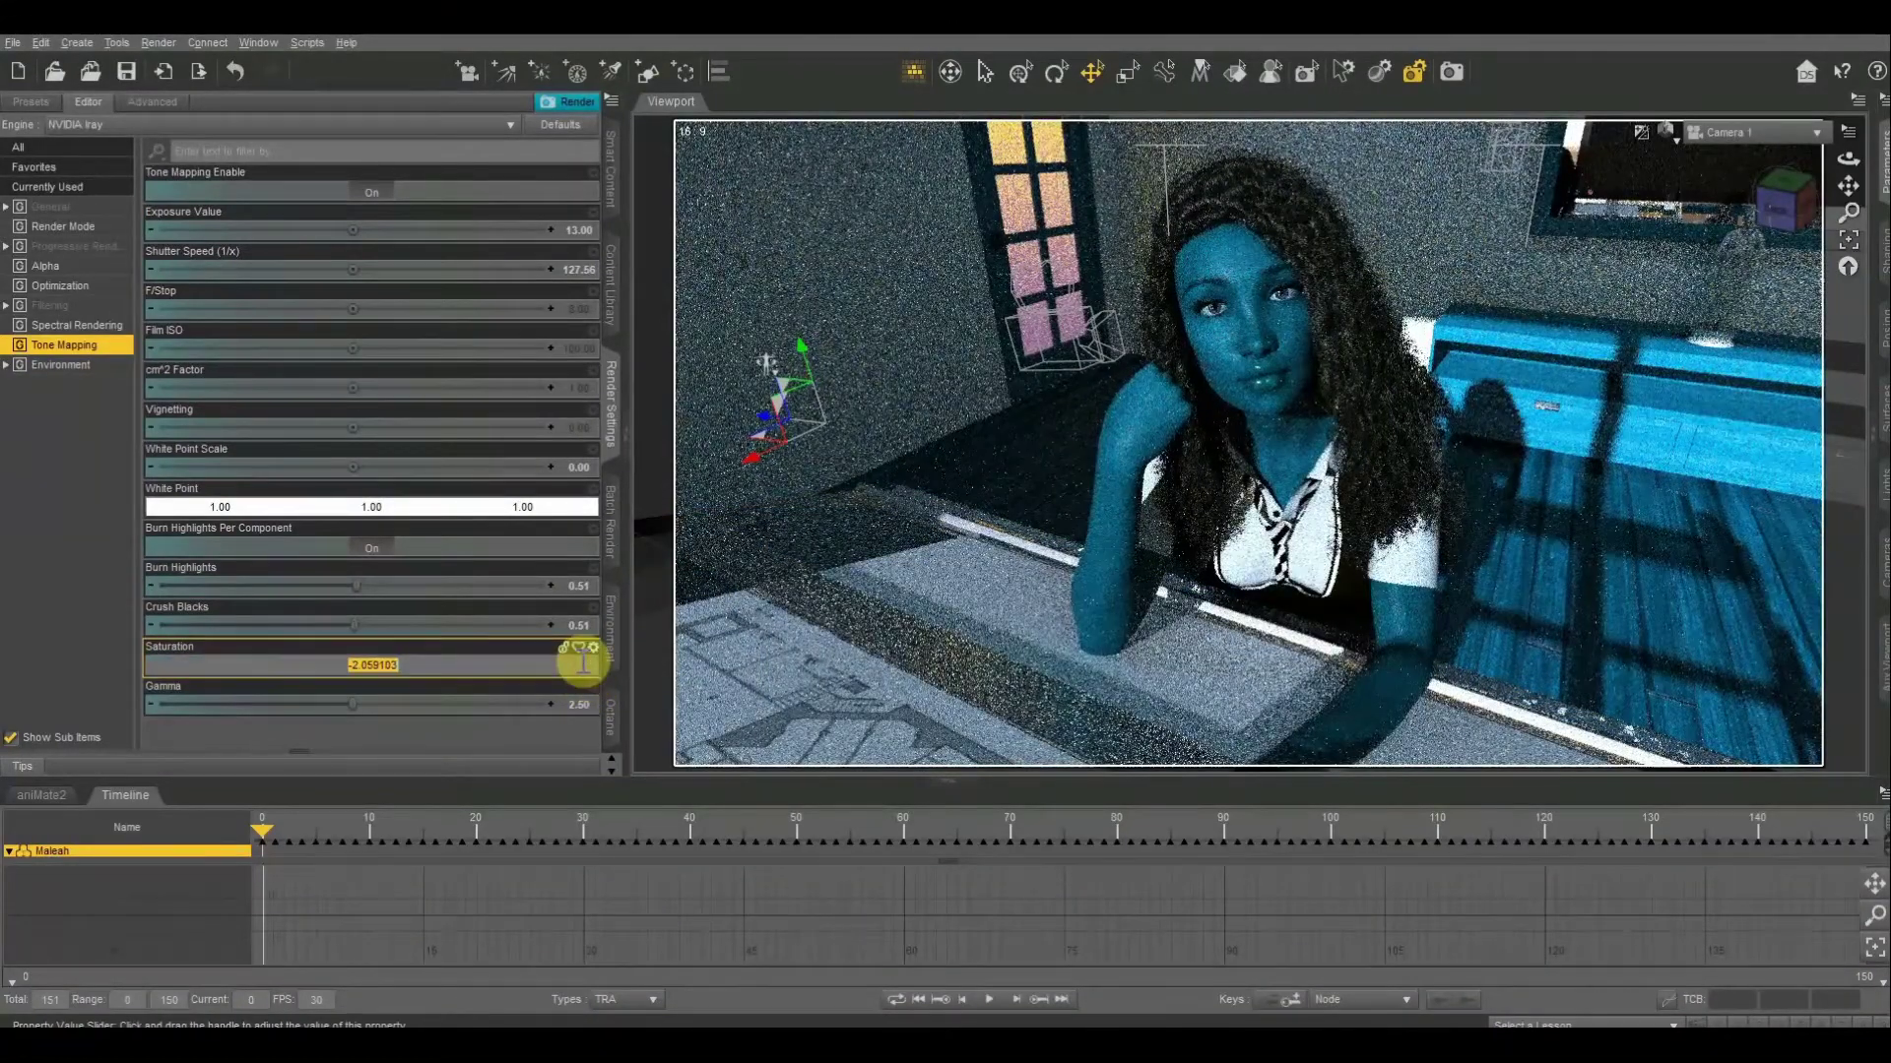
{"action": "type", "text": "0"}
{"action": "key", "text": "Return"}
{"action": "left_click", "coordinate": [581, 665]}
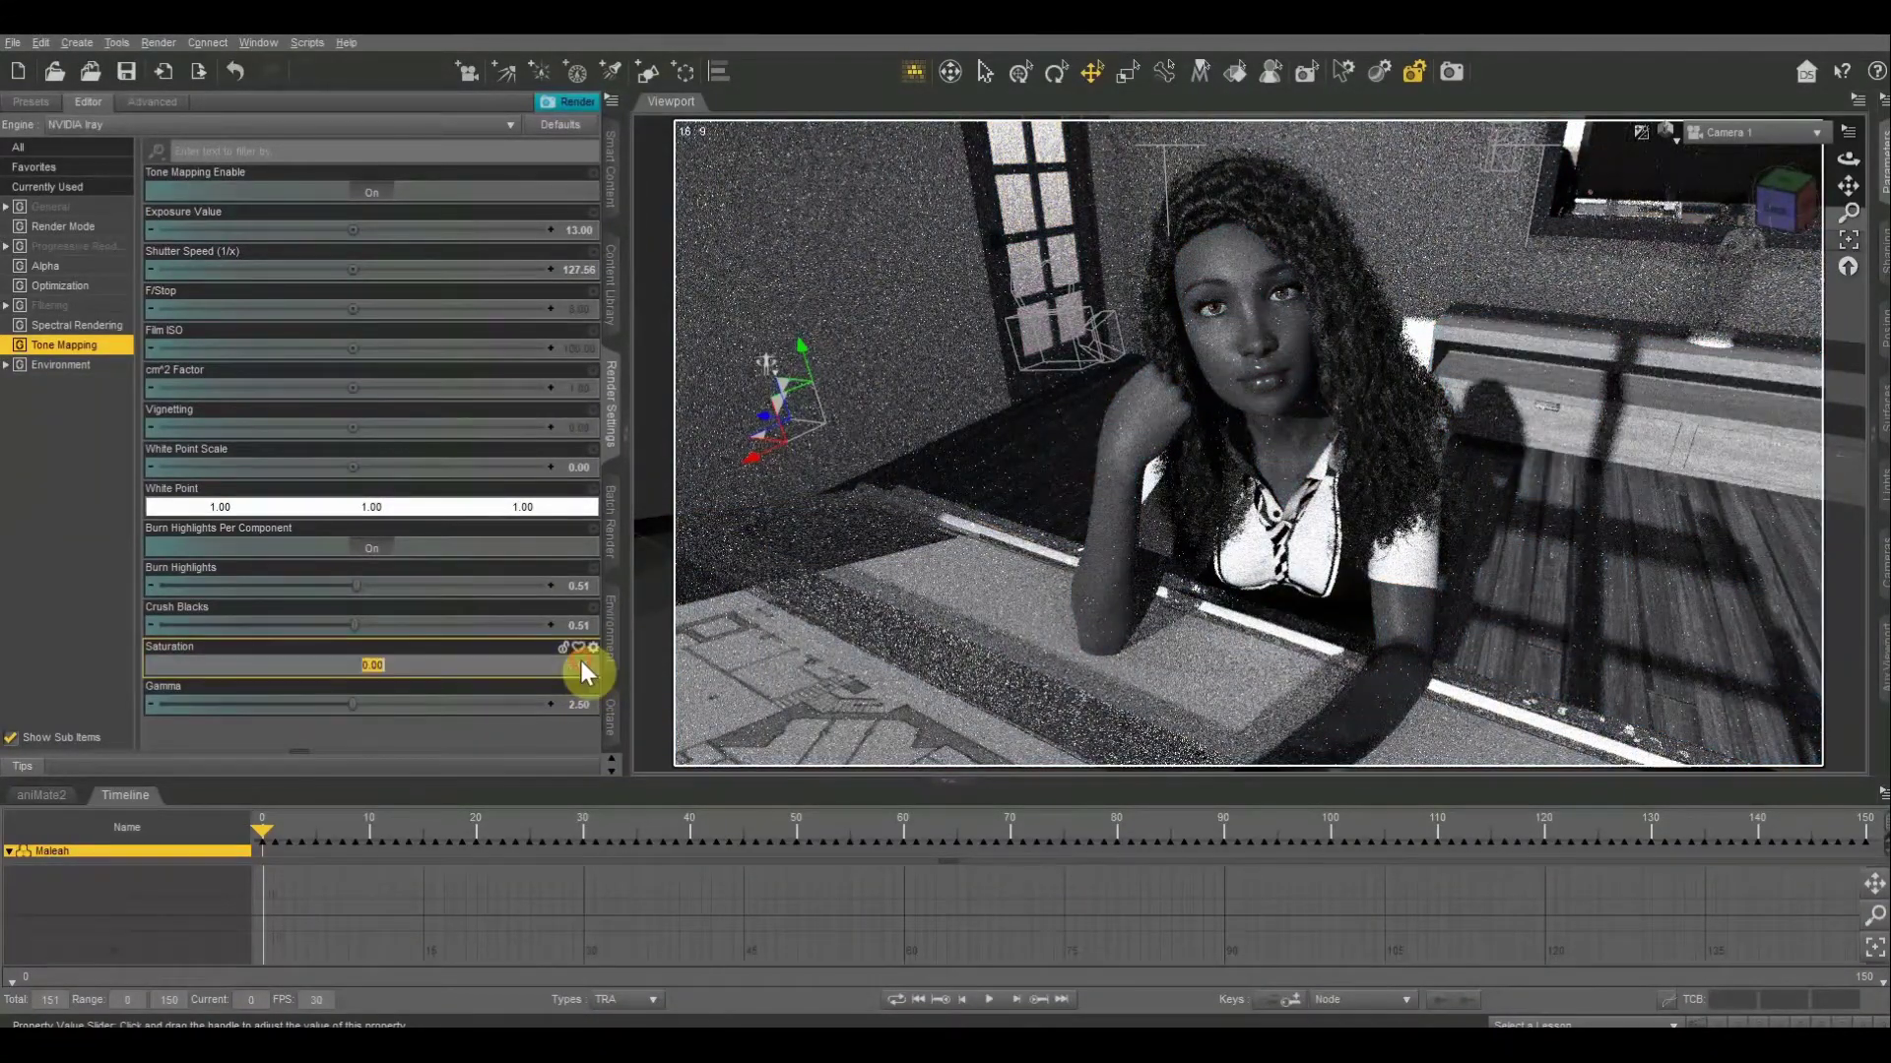
{"action": "type", "text": "1"}
{"action": "key", "text": "Return"}
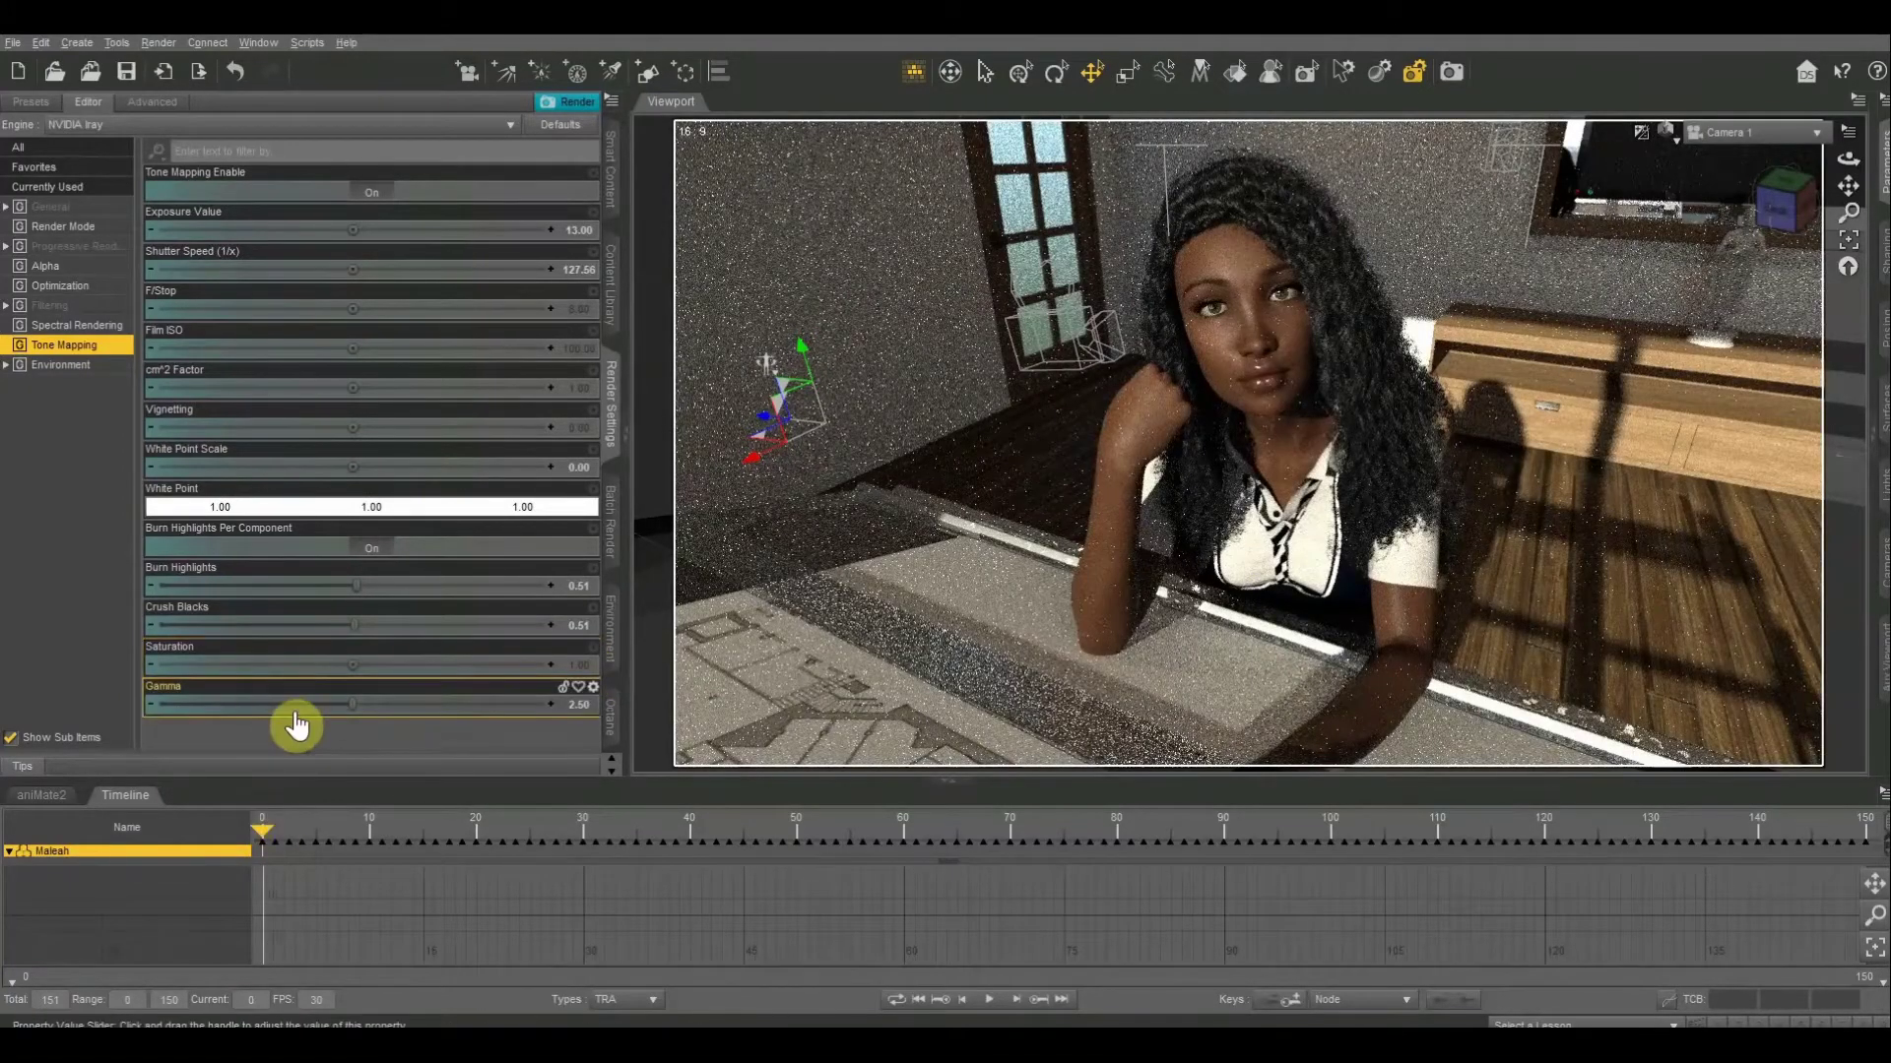
Sweep Iray Gamma up to about 4.7, down to about 0.8, then settle at 2.51
{"action": "mouse_move", "coordinate": [348, 717]}
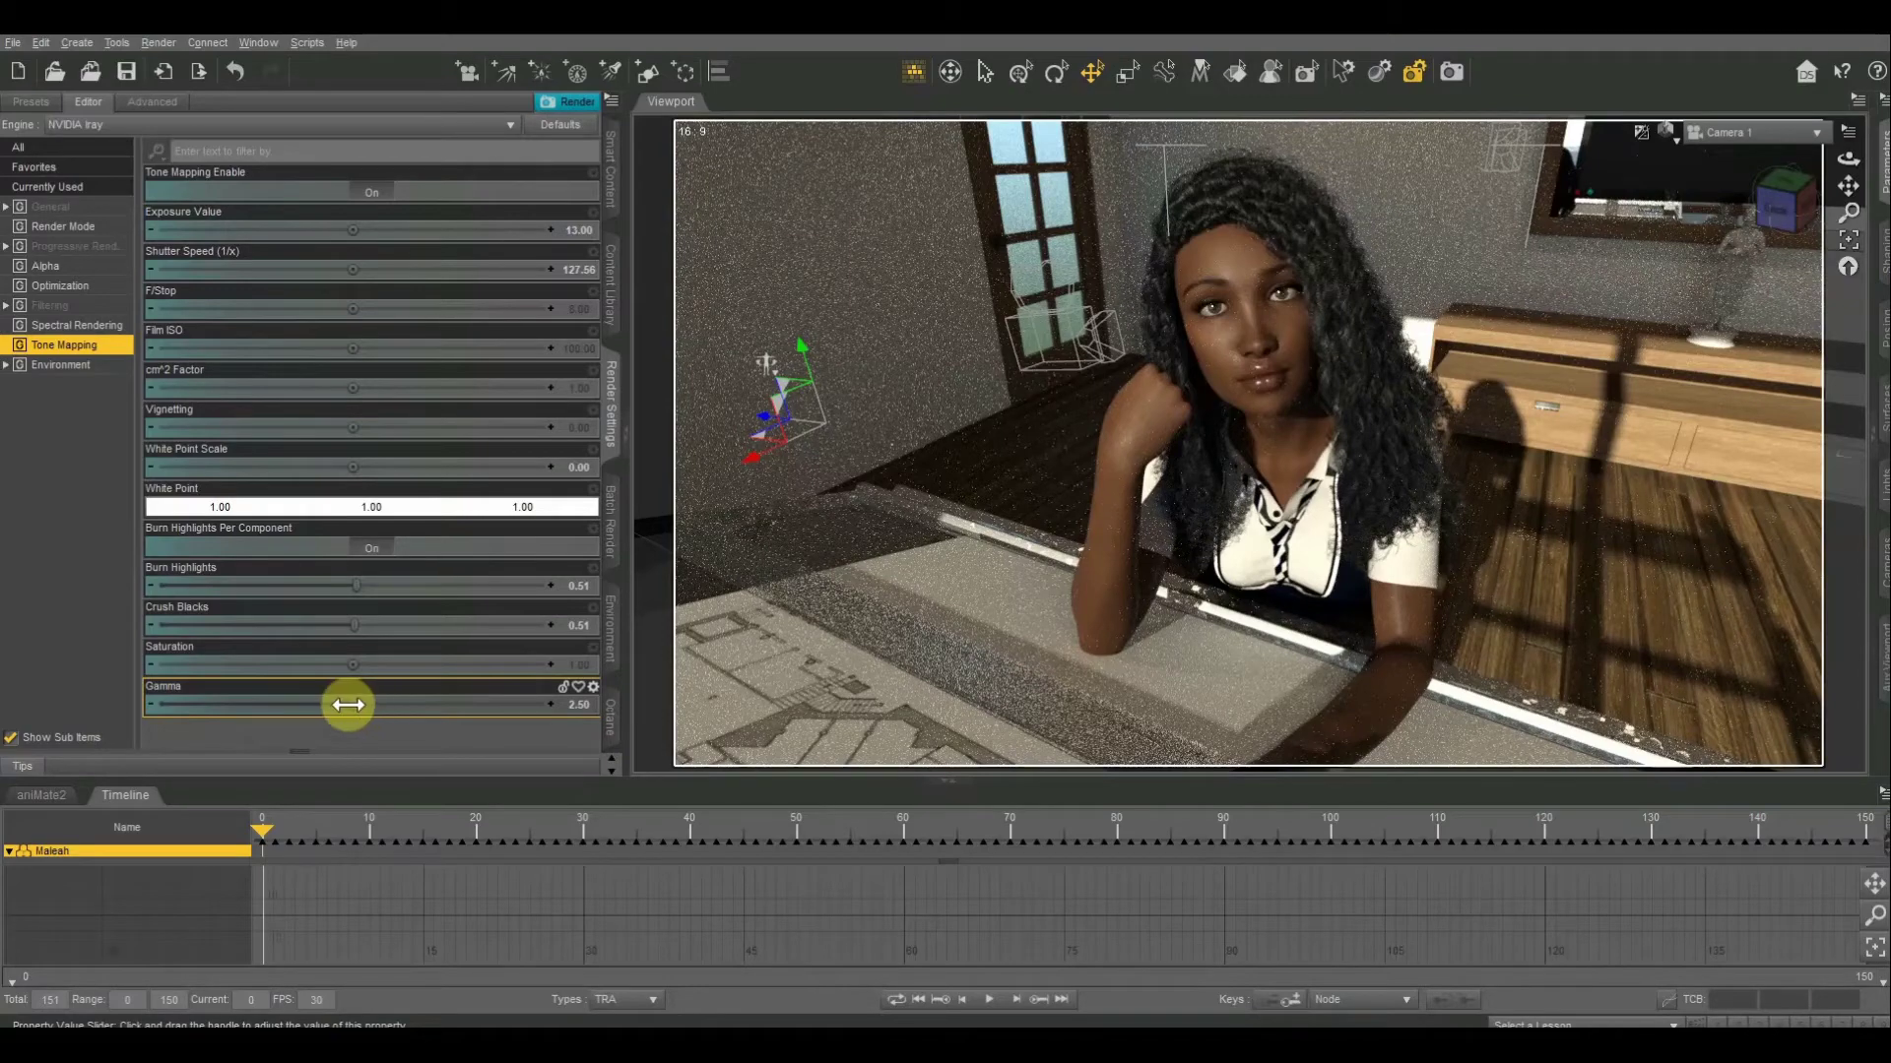
{"action": "left_click_drag", "start_coordinate": [354, 705], "coordinate": [518, 710]}
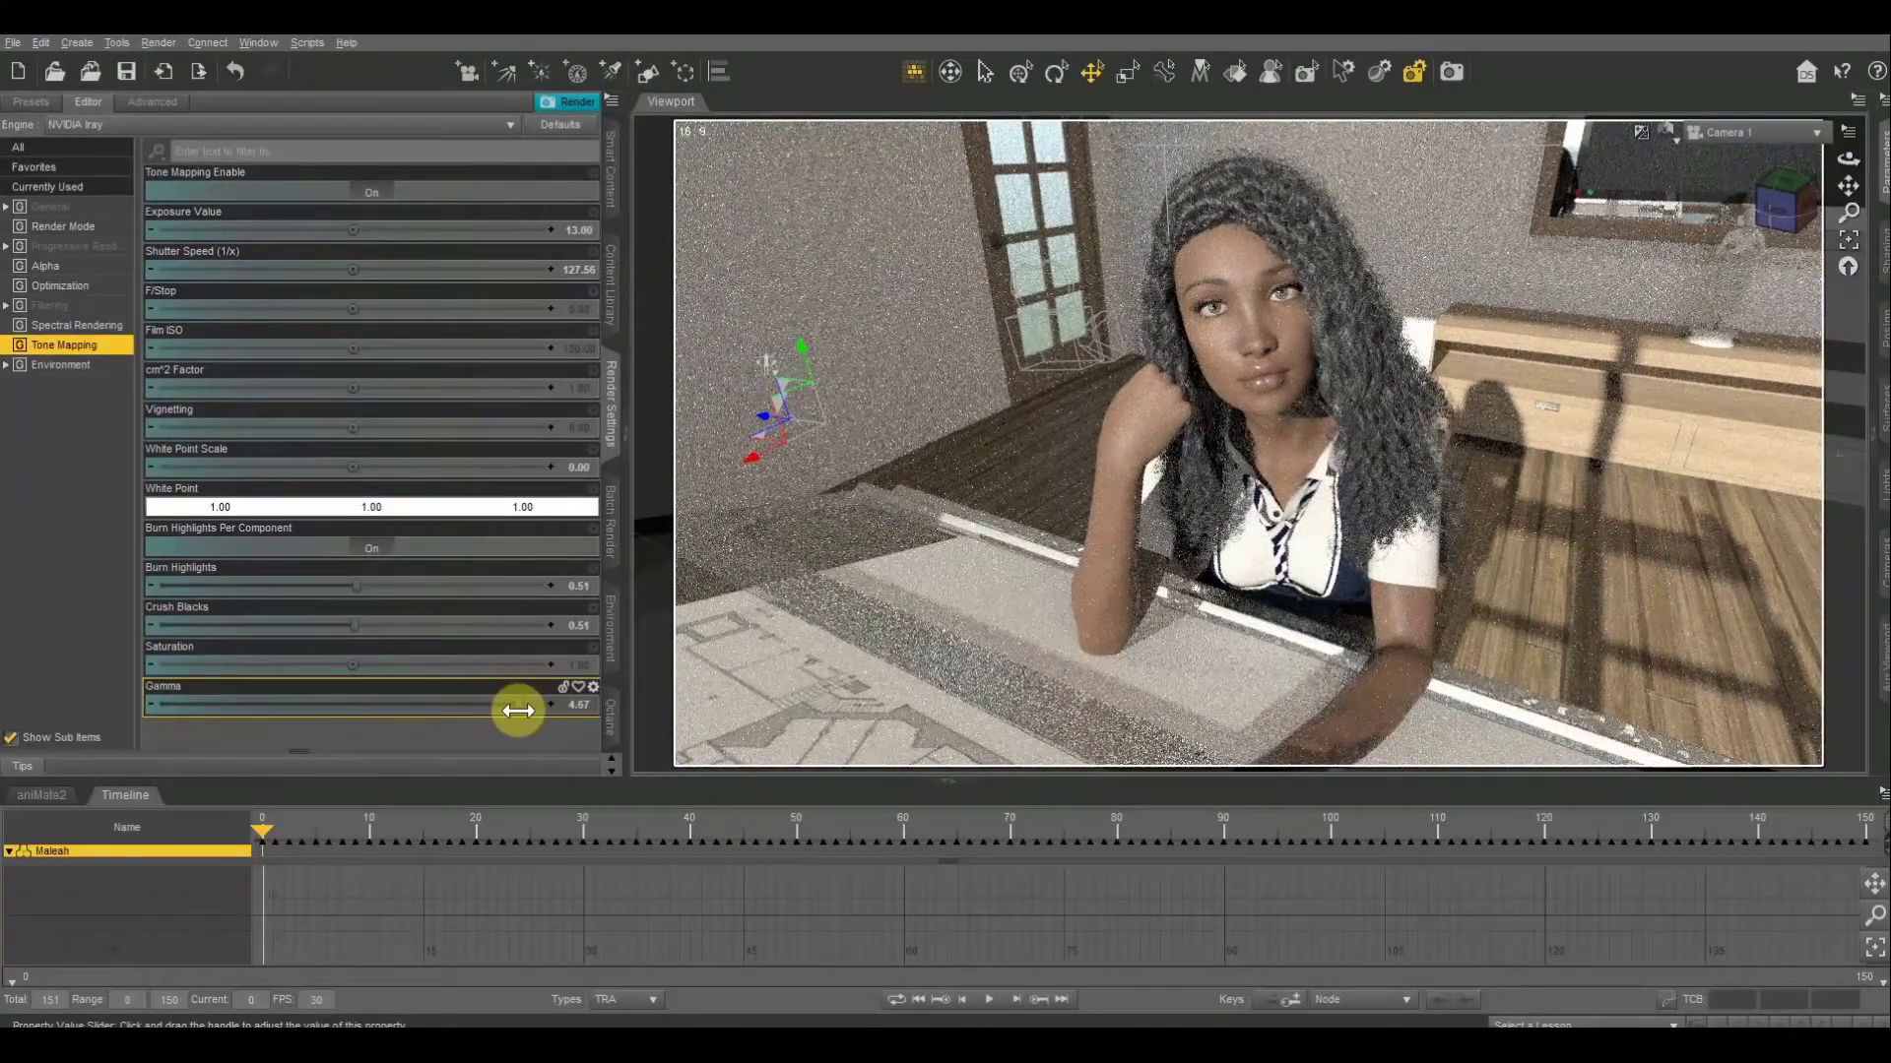
{"action": "left_click_drag", "start_coordinate": [518, 710], "coordinate": [218, 707]}
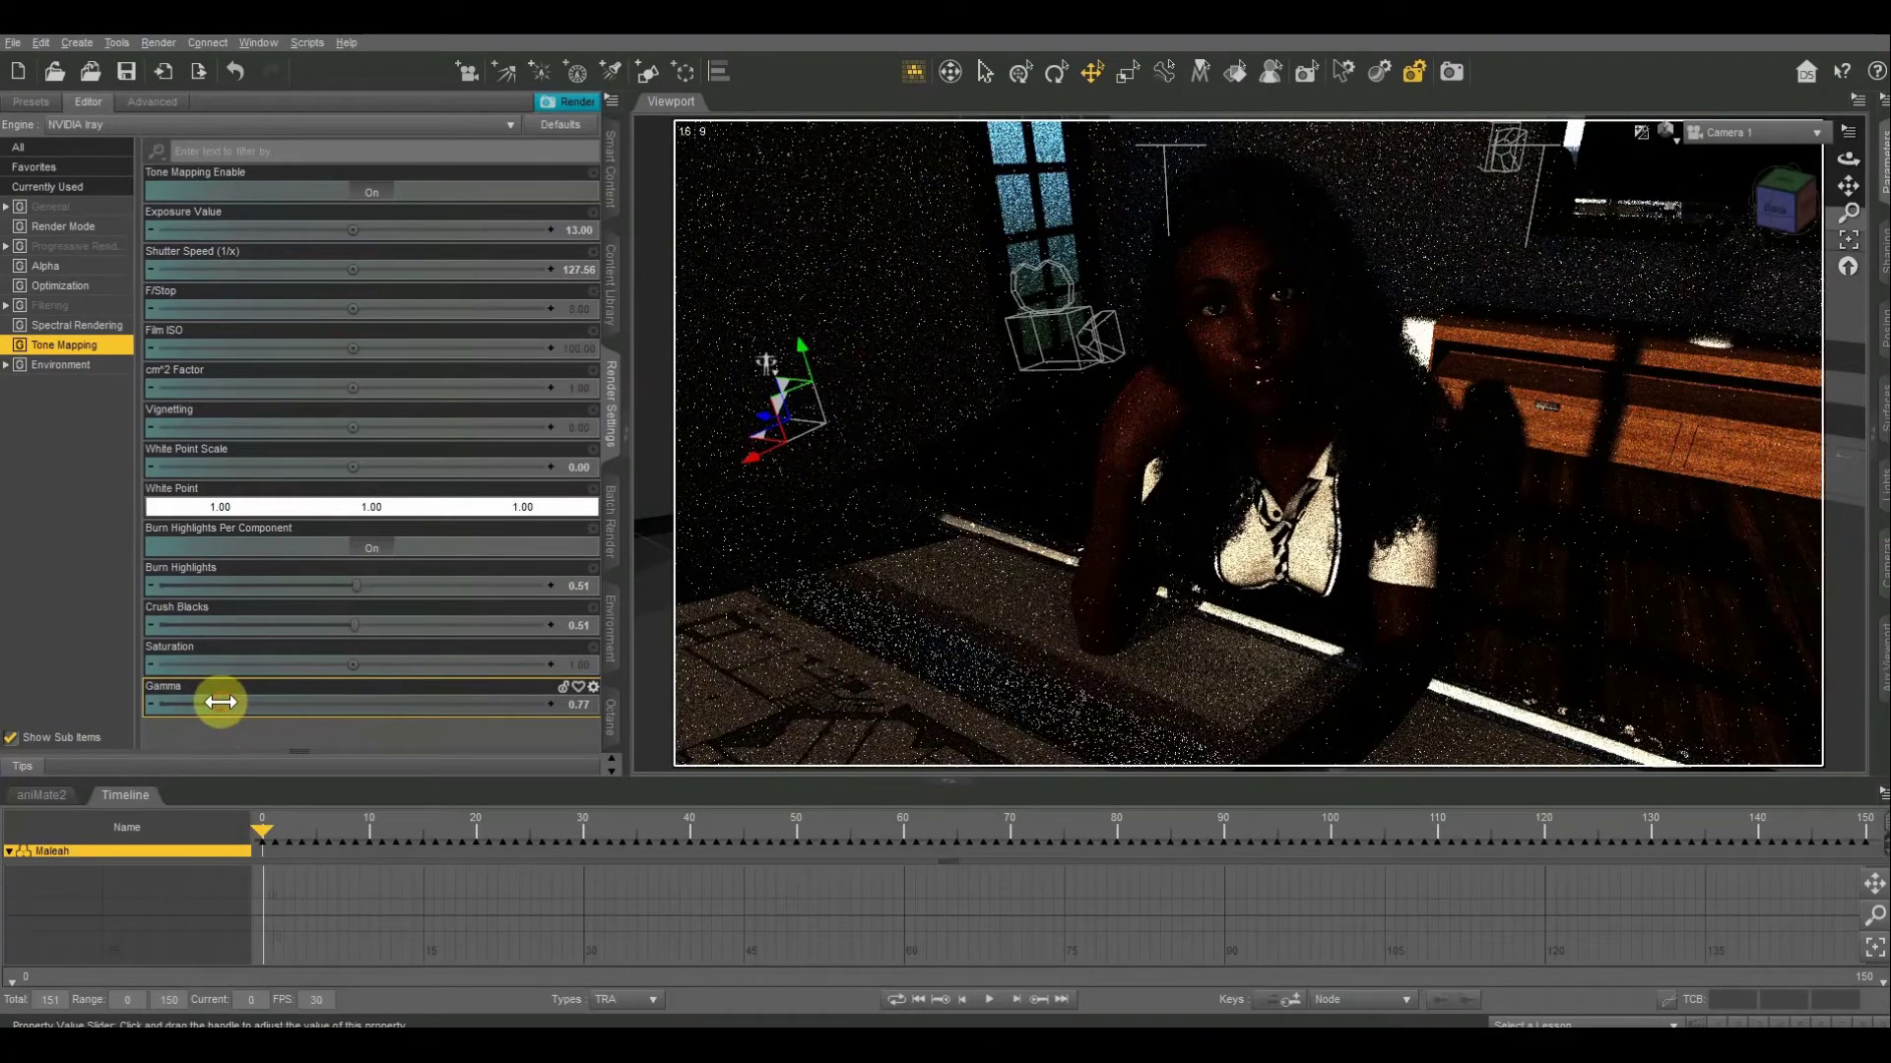
{"action": "left_click_drag", "start_coordinate": [219, 705], "coordinate": [351, 703]}
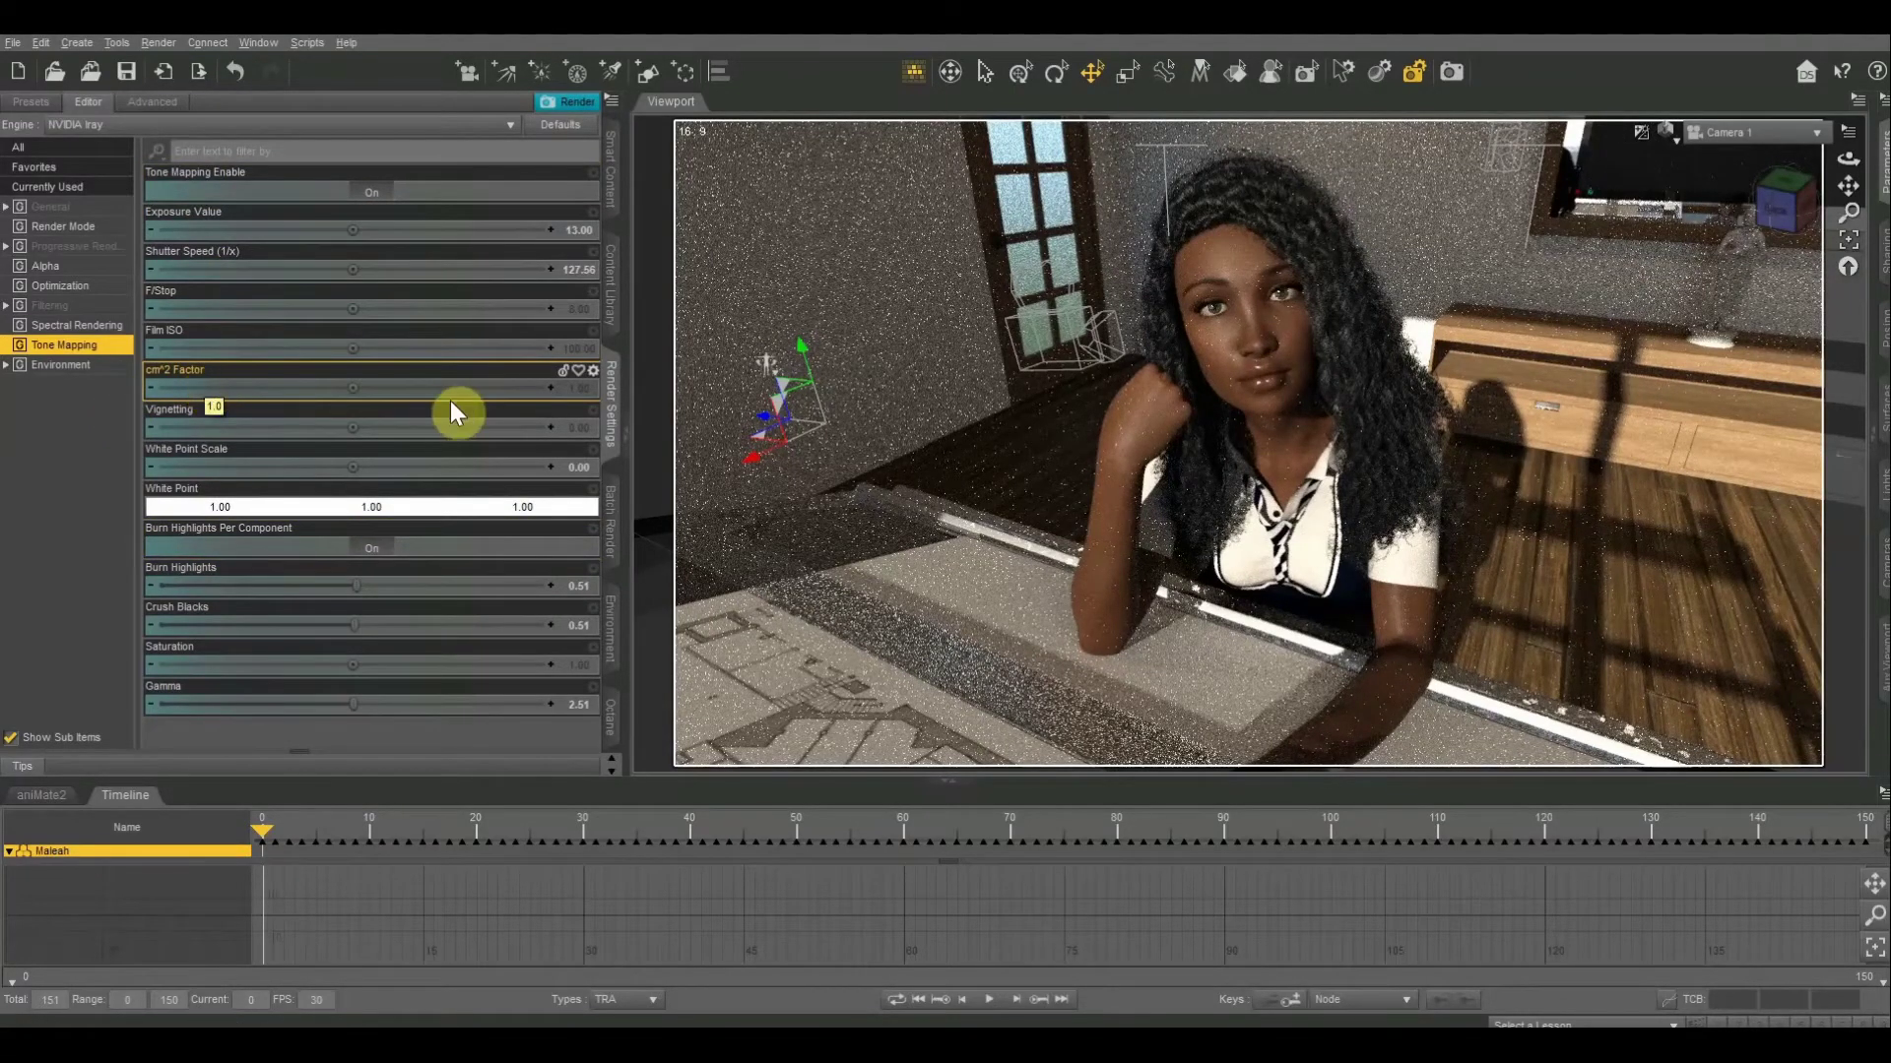
{"action": "mouse_move", "coordinate": [353, 392]}
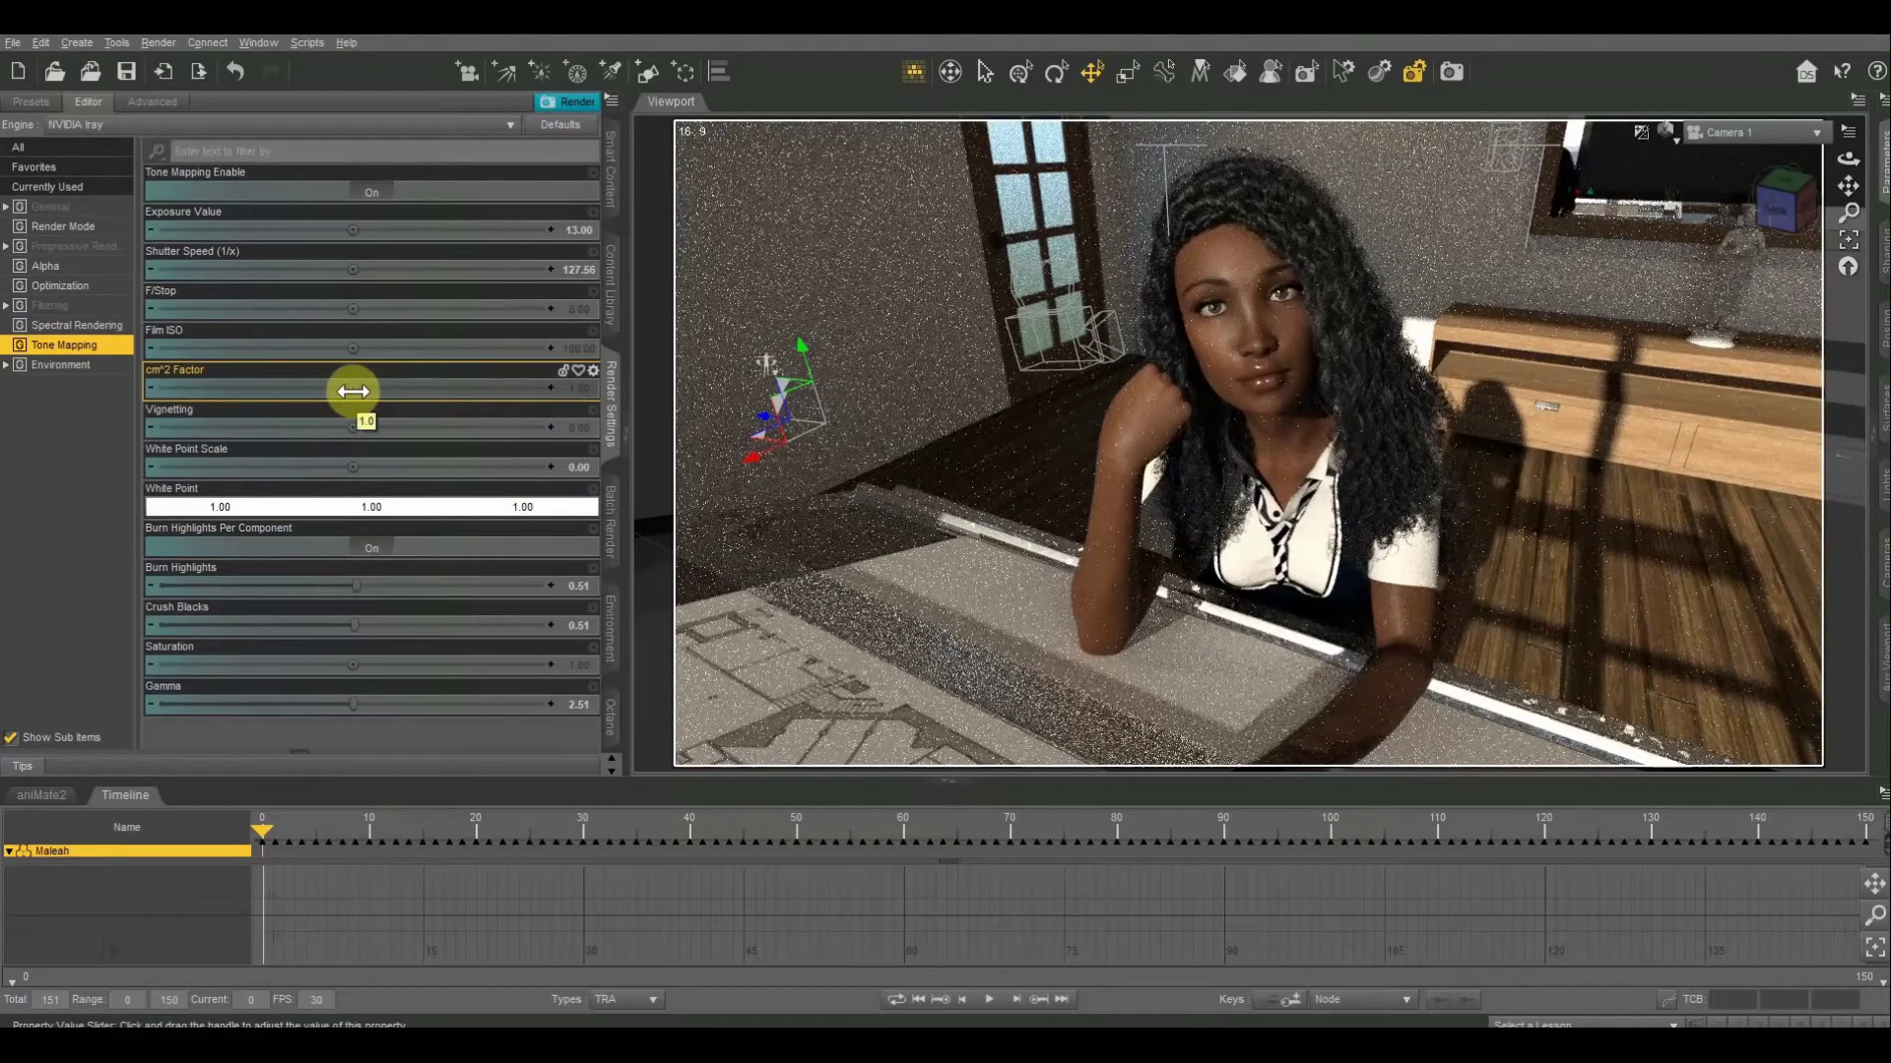